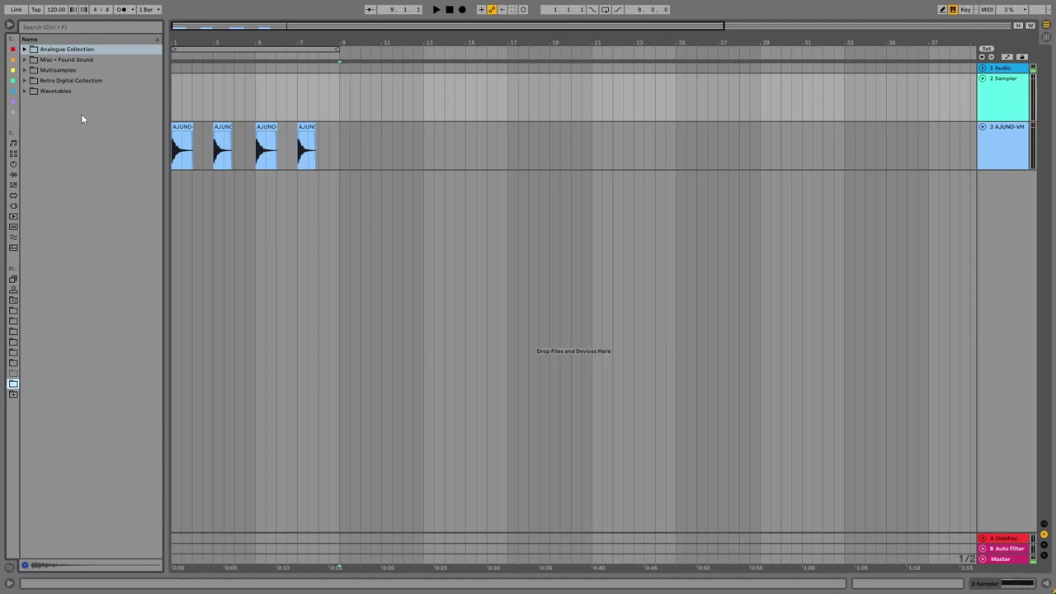
# Expand Analogue Collection in the Browser to list its subfolders and AJUNO-VHS single samples
pyautogui.click(24, 49)
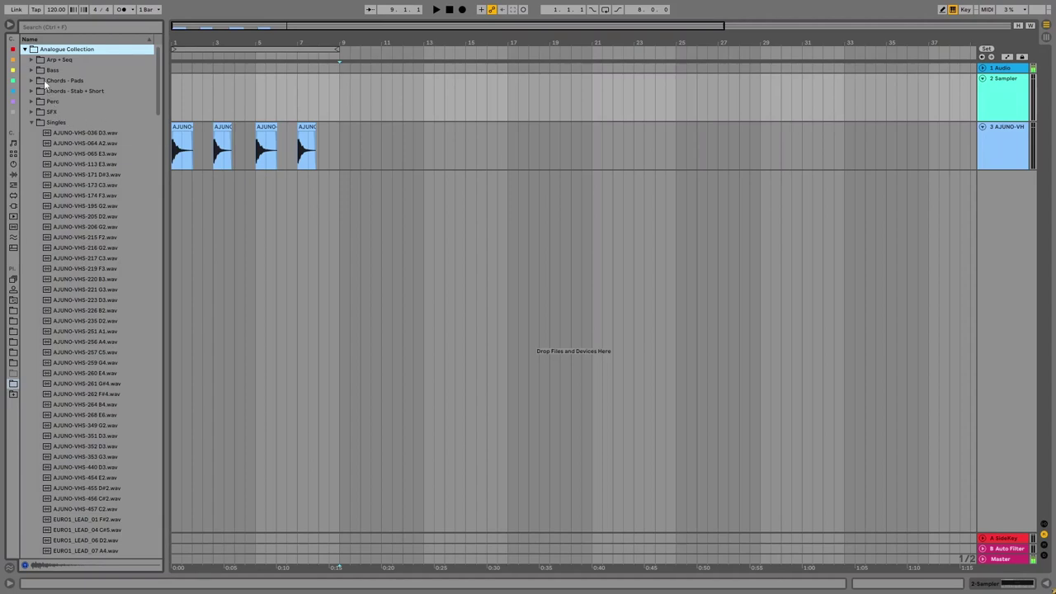
# Browse Retro Digital Collection and Multisamples, then reopen Analogue Collection's Chords - Stab + Short folder
pyautogui.click(25, 50)
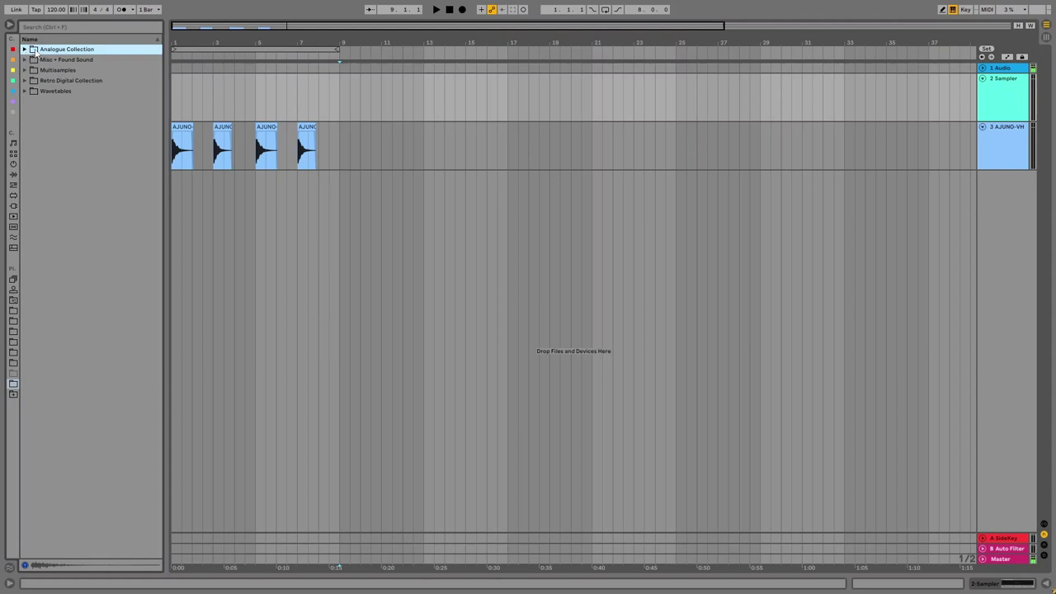
pyautogui.click(62, 81)
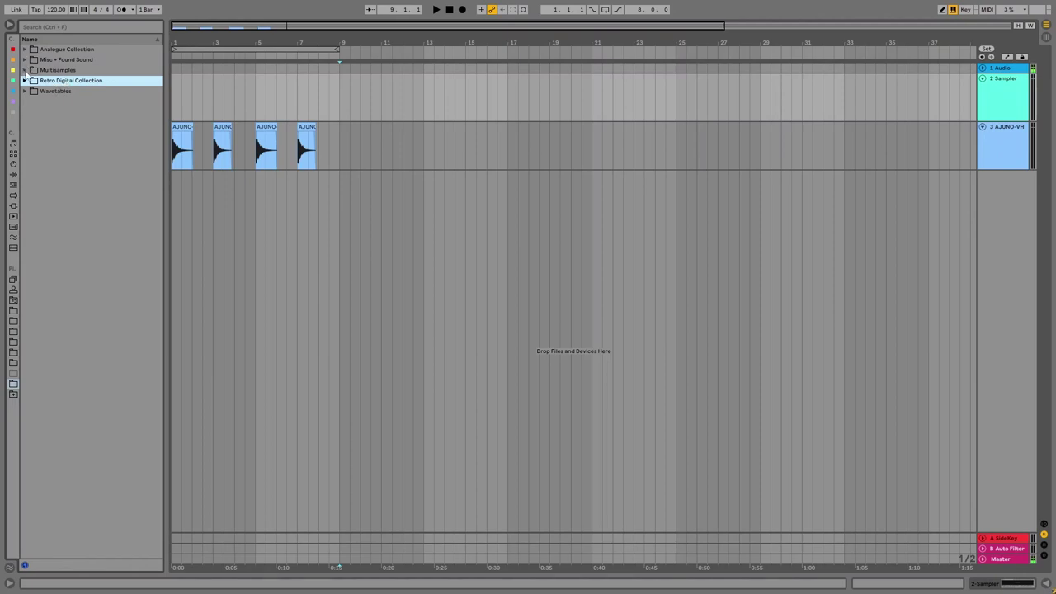
pyautogui.click(25, 70)
pyautogui.click(31, 143)
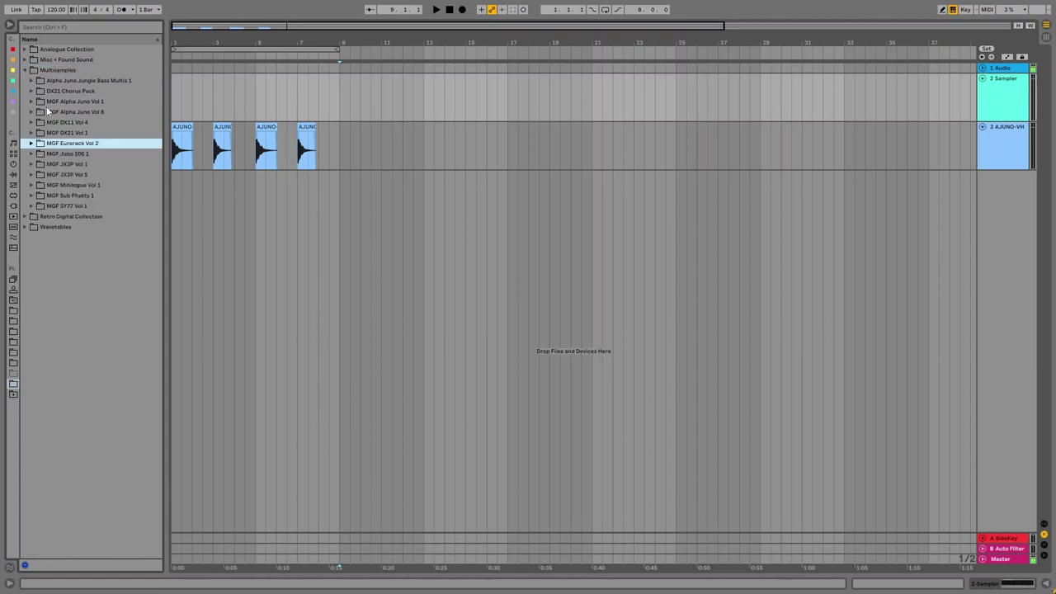
pyautogui.click(25, 50)
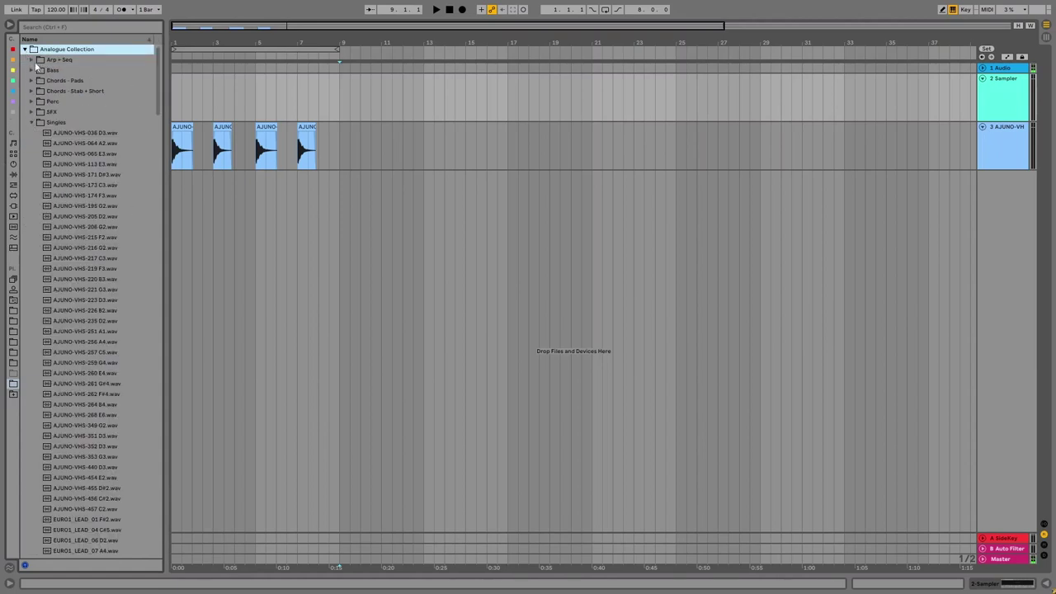
pyautogui.click(33, 91)
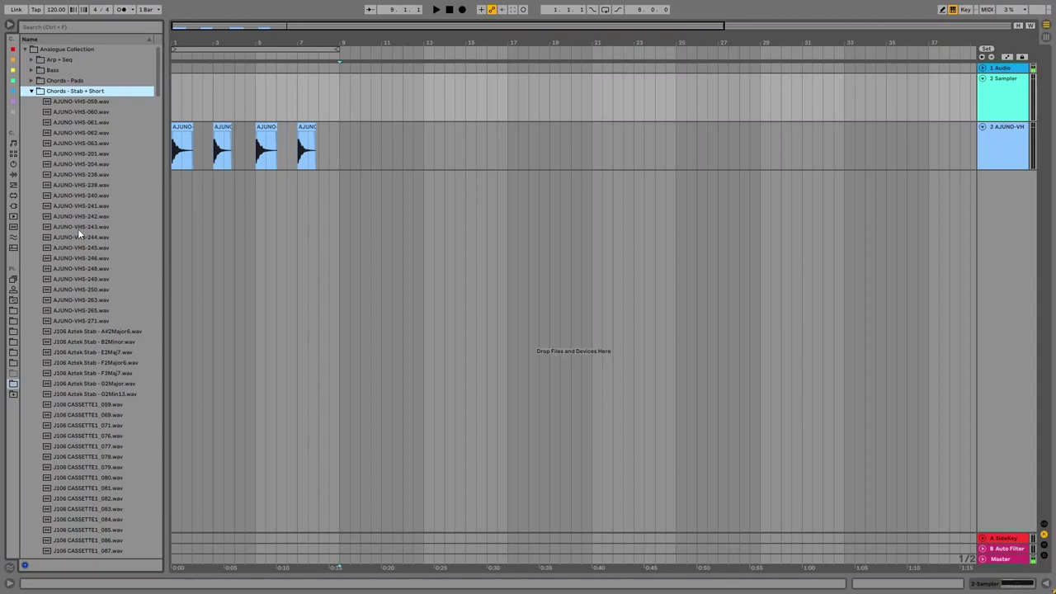
# Open Singles, audition J106 CASSETTE1 samples down to CASSETTE1_240 C3, then collapse it
pyautogui.click(33, 91)
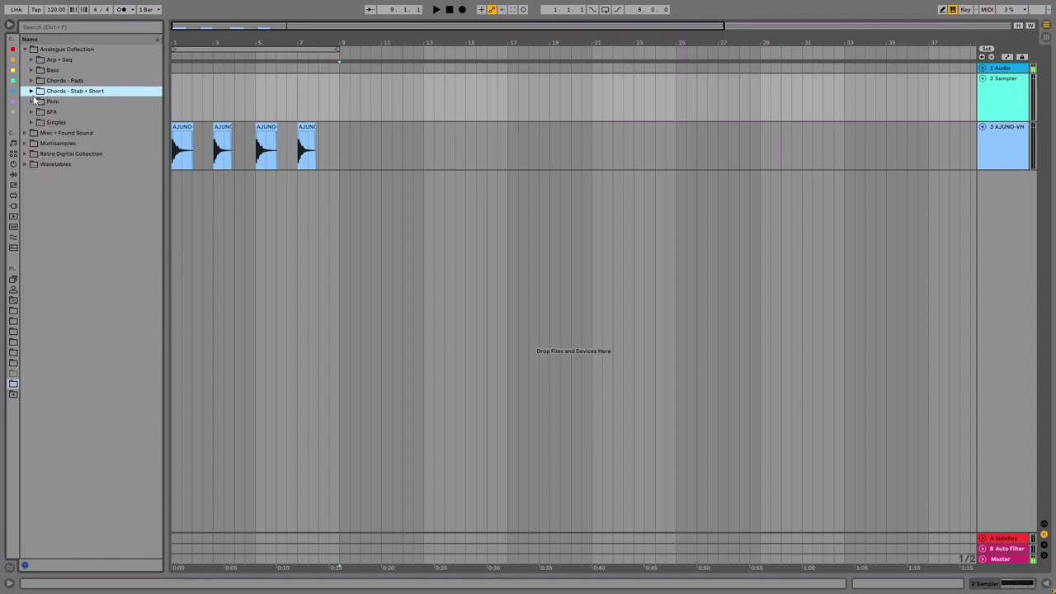
pyautogui.click(31, 124)
pyautogui.moveTo(156, 91); pyautogui.dragTo(152, 178)
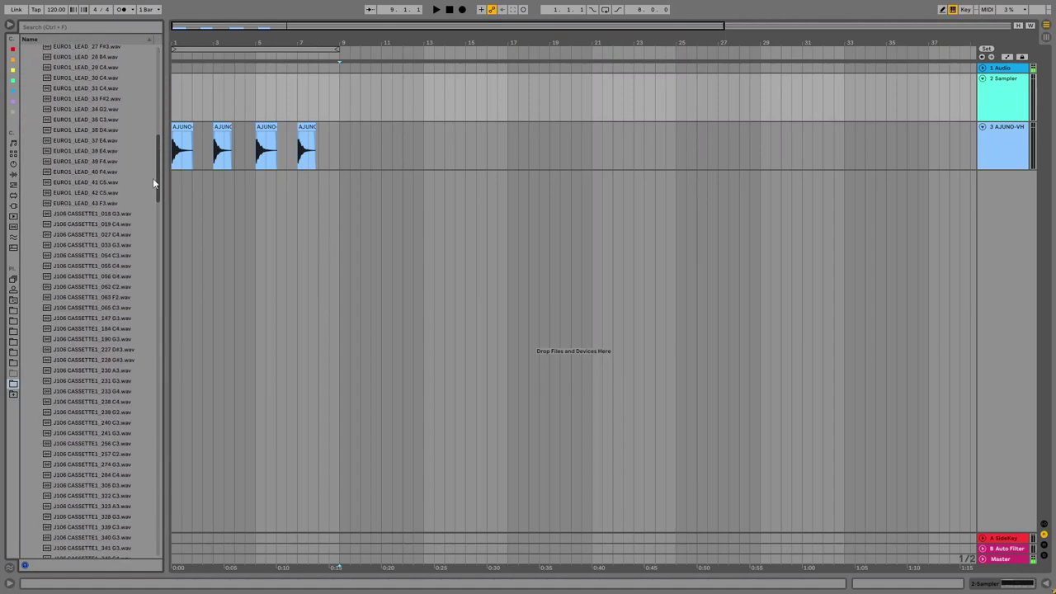
pyautogui.click(96, 305)
pyautogui.press('Down')
pyautogui.press('Down')
pyautogui.press('Down')
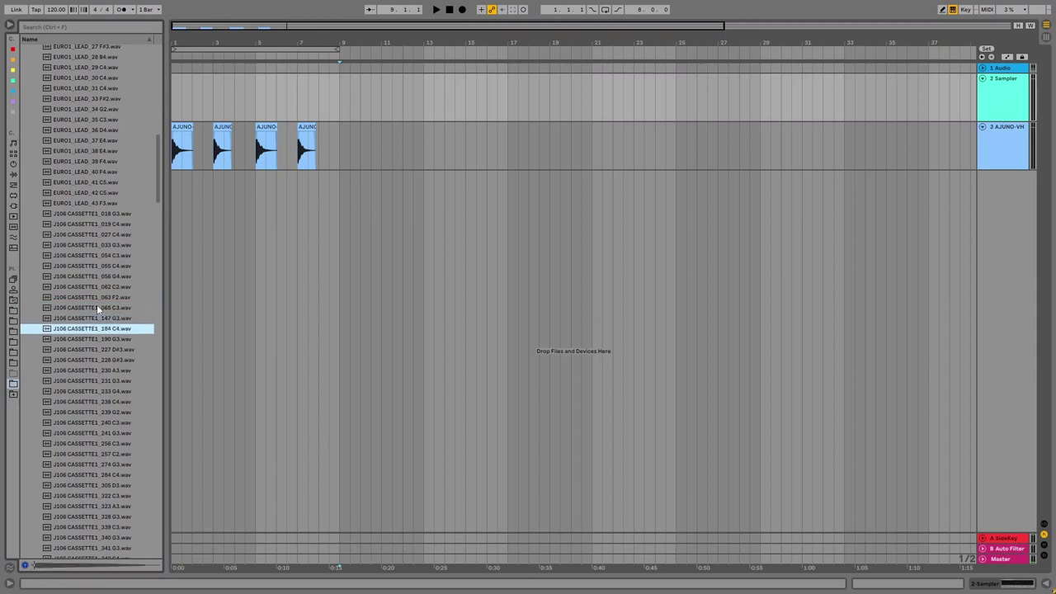
pyautogui.press('Down')
pyautogui.press('Down')
pyautogui.press('Down')
pyautogui.press('Down')
pyautogui.press('Down')
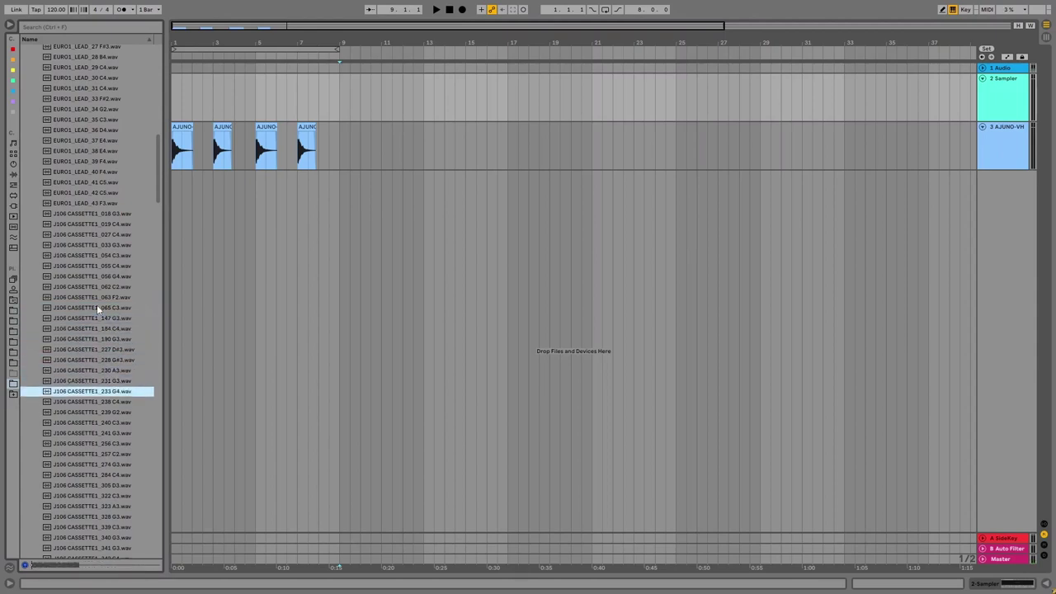
pyautogui.press('Down')
pyautogui.press('Down')
pyautogui.press('Down')
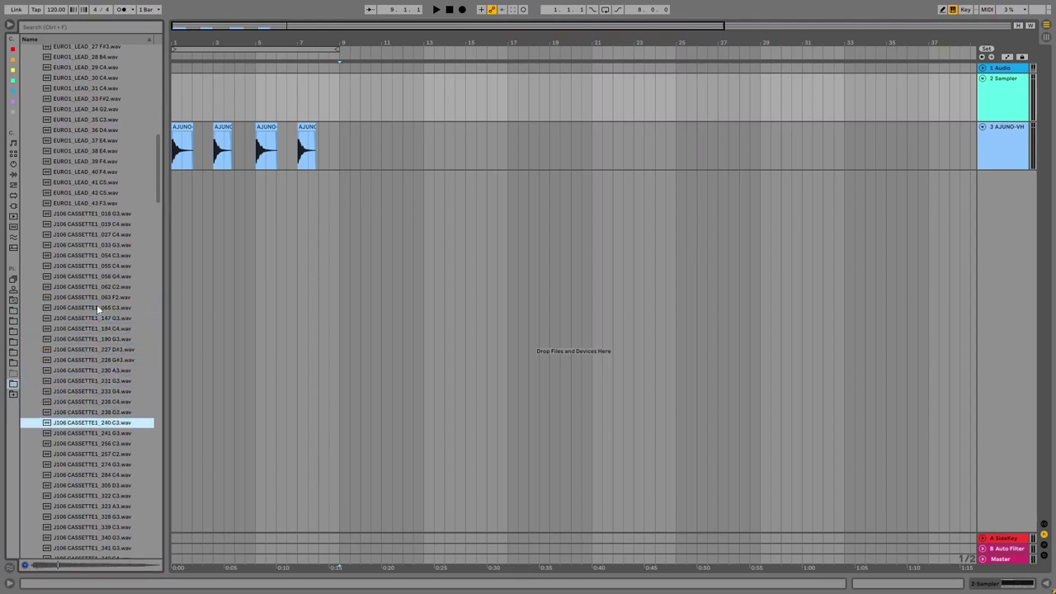
pyautogui.press('Left')
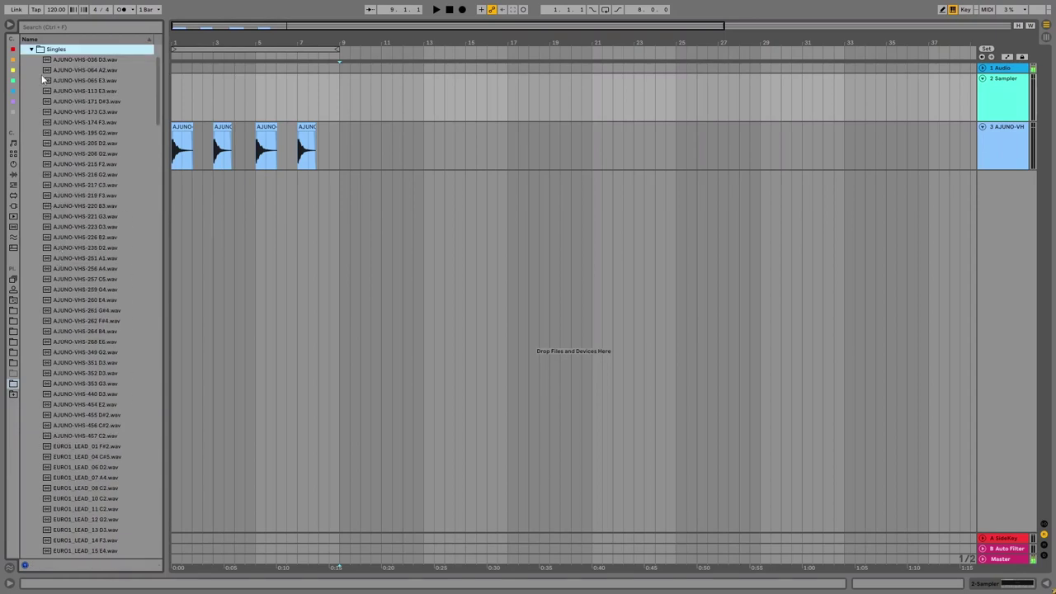
pyautogui.scroll(2, 43, 80)
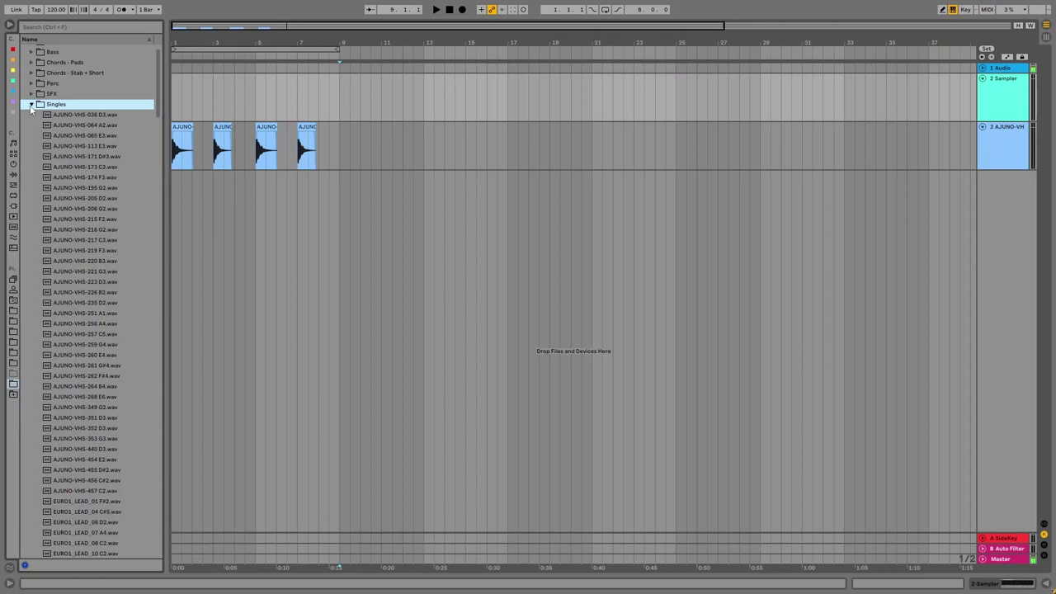
# Open Chords - Stab + Short and audition J106 CASSETTE1 samples 078, 082, 093, 300 and 426
pyautogui.click(32, 104)
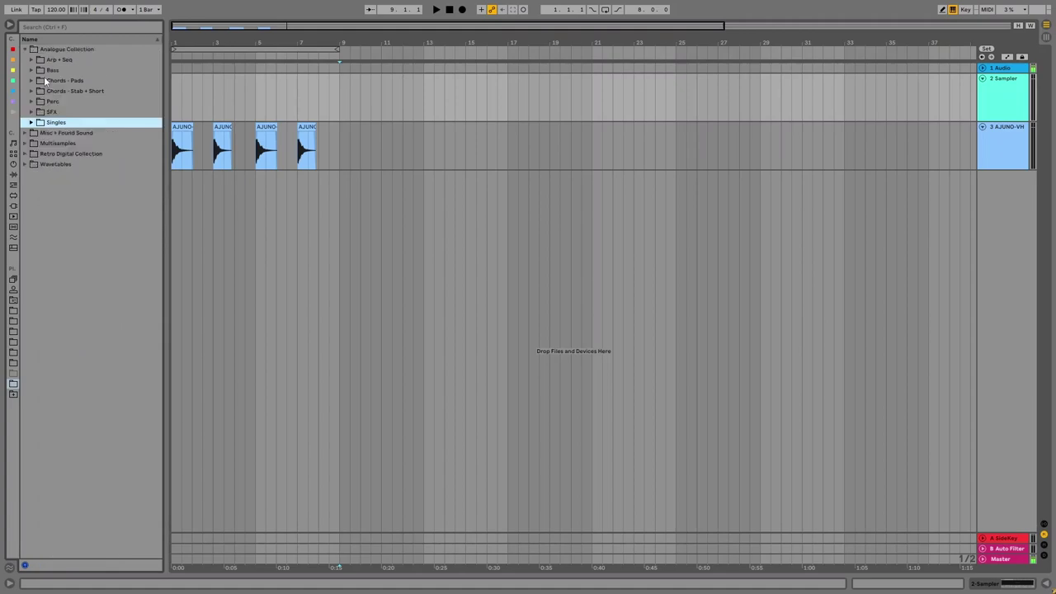
pyautogui.click(32, 91)
pyautogui.scroll(-8, 156, 79)
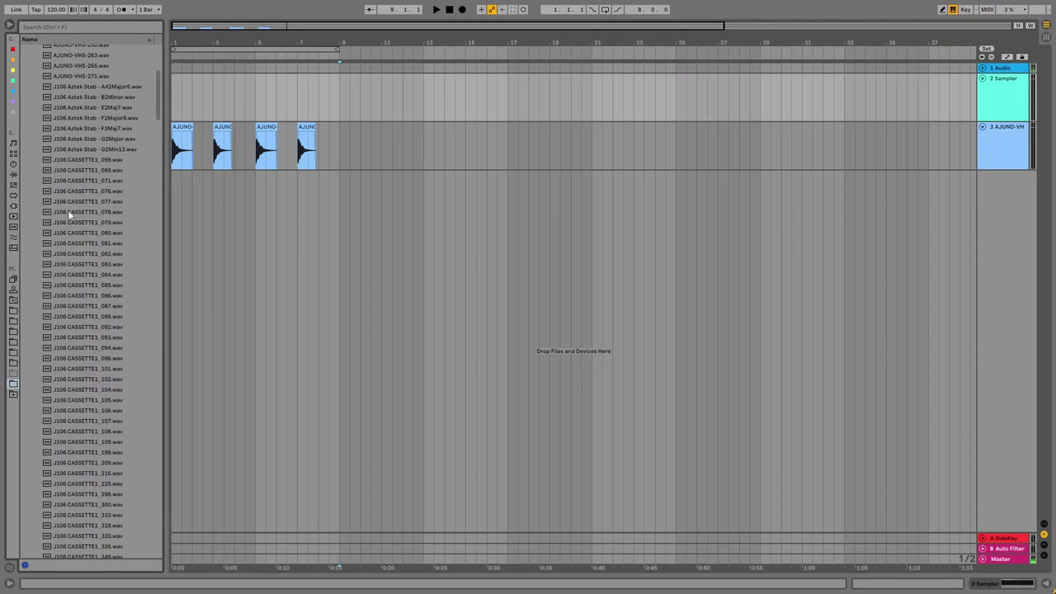
pyautogui.click(69, 212)
pyautogui.click(74, 253)
pyautogui.click(81, 337)
pyautogui.scroll(-3, 82, 340)
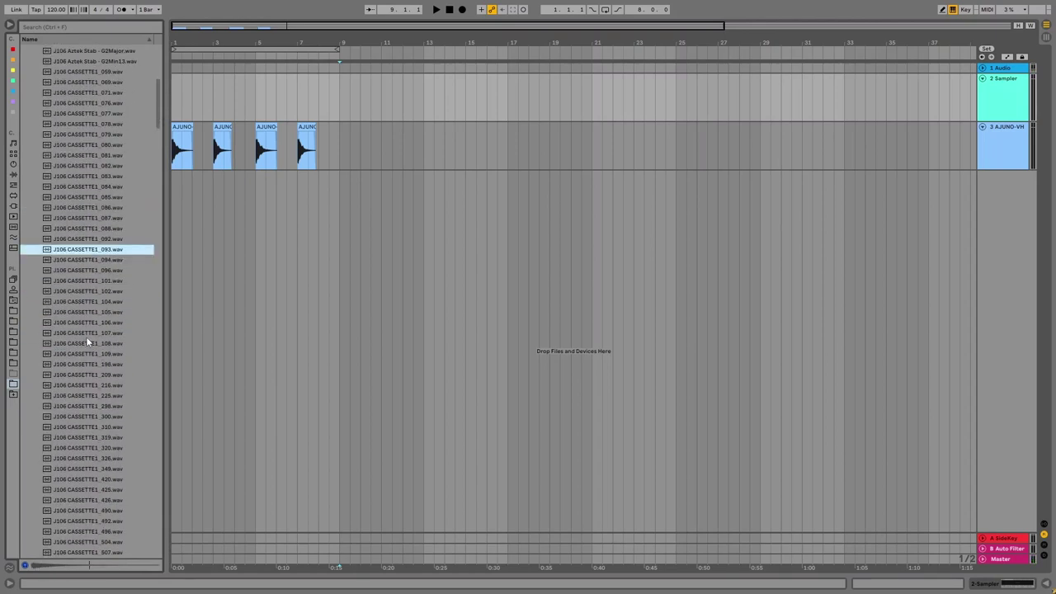
pyautogui.click(91, 339)
pyautogui.scroll(-3, 92, 339)
pyautogui.click(95, 339)
pyautogui.click(114, 423)
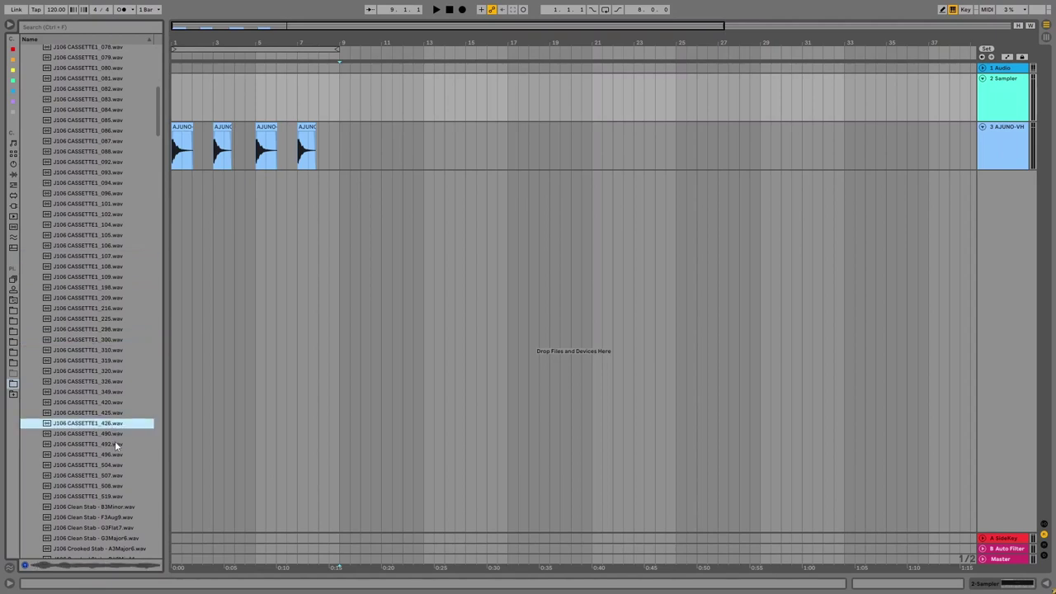
pyautogui.scroll(-15, 113, 442)
# Audition J106 Filter Wobble chords and the J106 FEB18 samples 682, 681 and 677
pyautogui.click(105, 292)
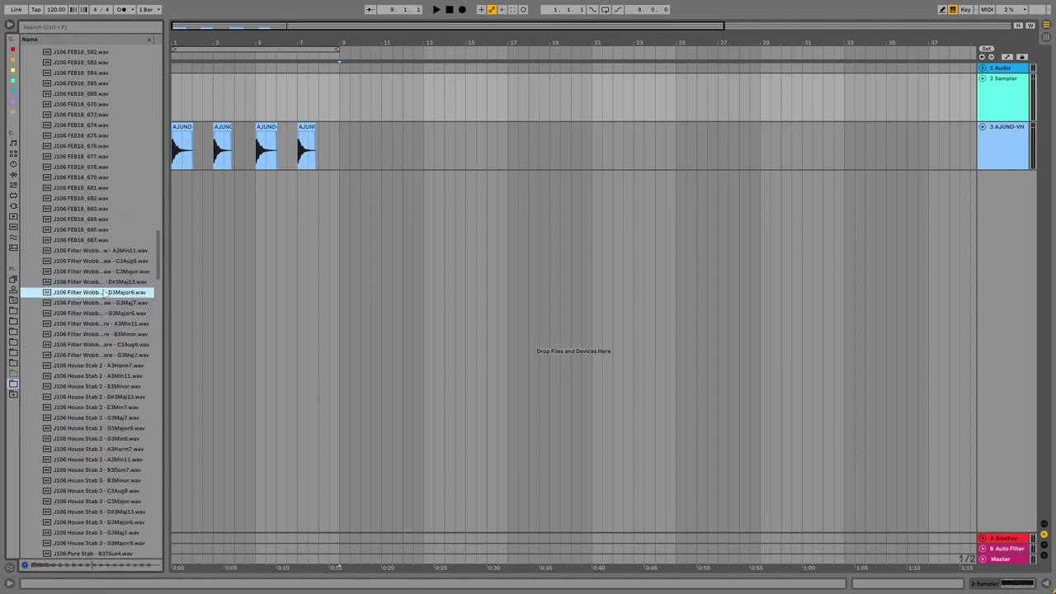
pyautogui.click(112, 283)
pyautogui.click(100, 201)
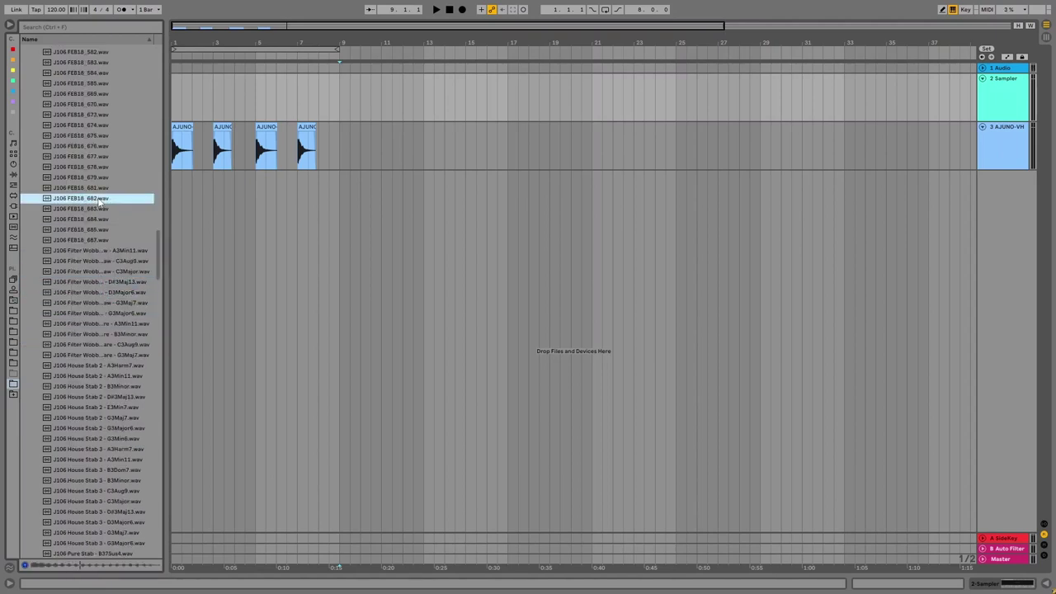
pyautogui.click(101, 189)
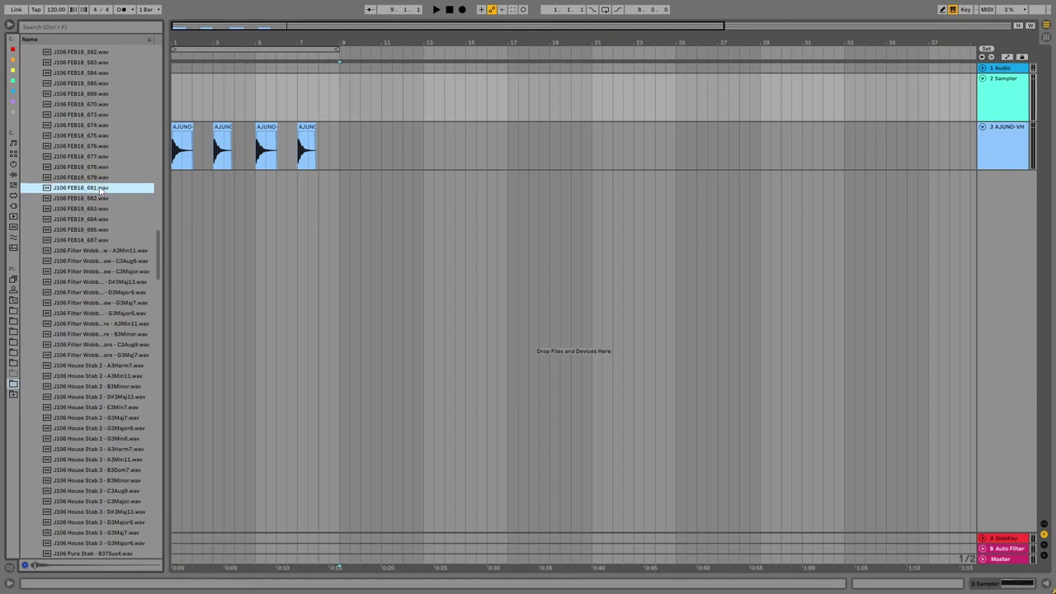
pyautogui.click(95, 157)
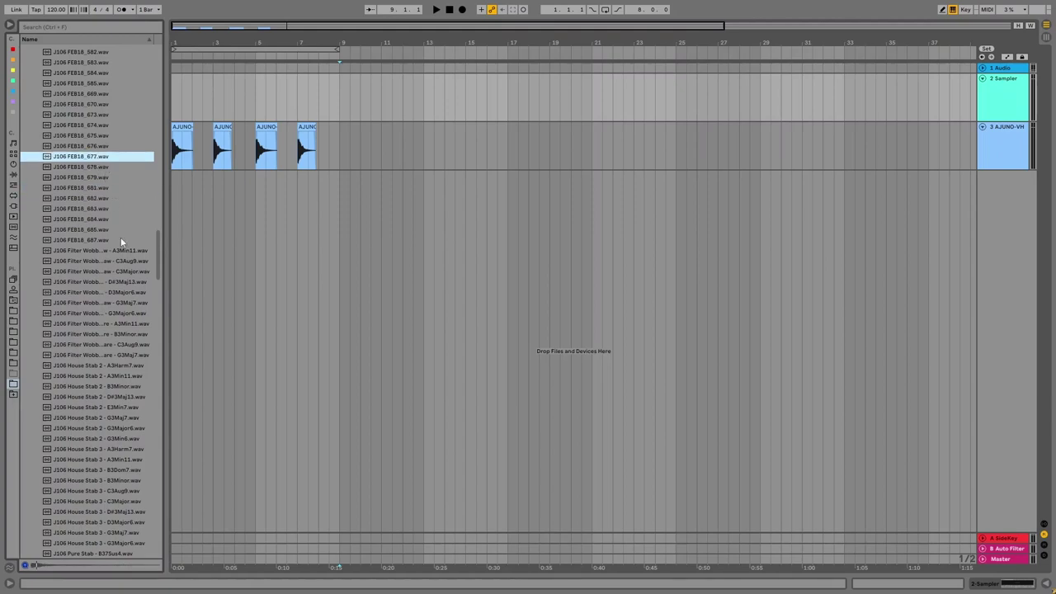
# Audition MS20 OCT20 BLIPS, JX3P1 lead and chord, and MGF_MINICASS-211 samples
pyautogui.moveTo(157, 262); pyautogui.dragTo(158, 349)
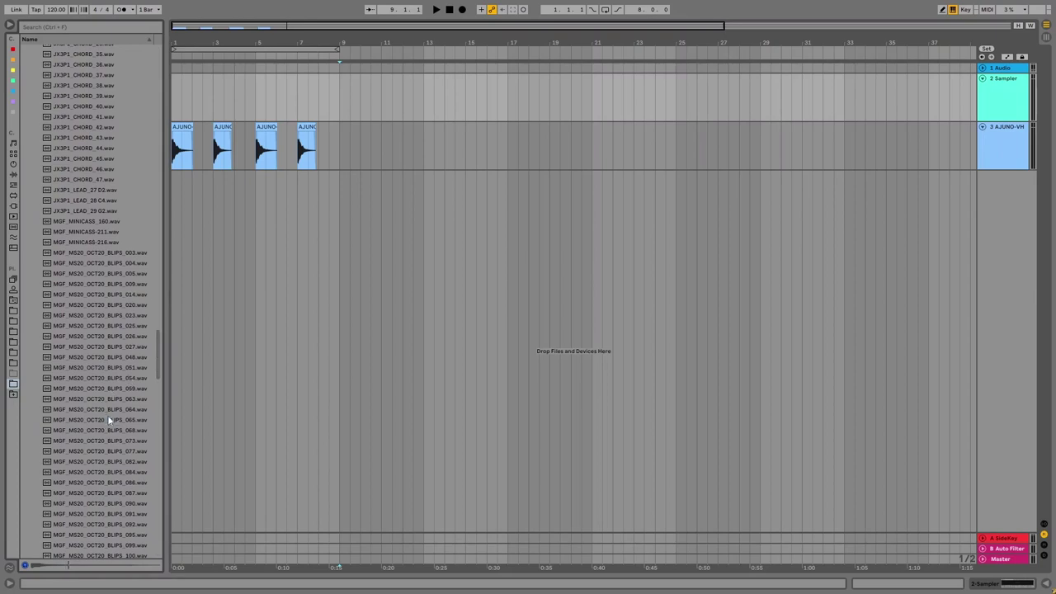
pyautogui.click(108, 419)
pyautogui.click(112, 389)
pyautogui.click(110, 357)
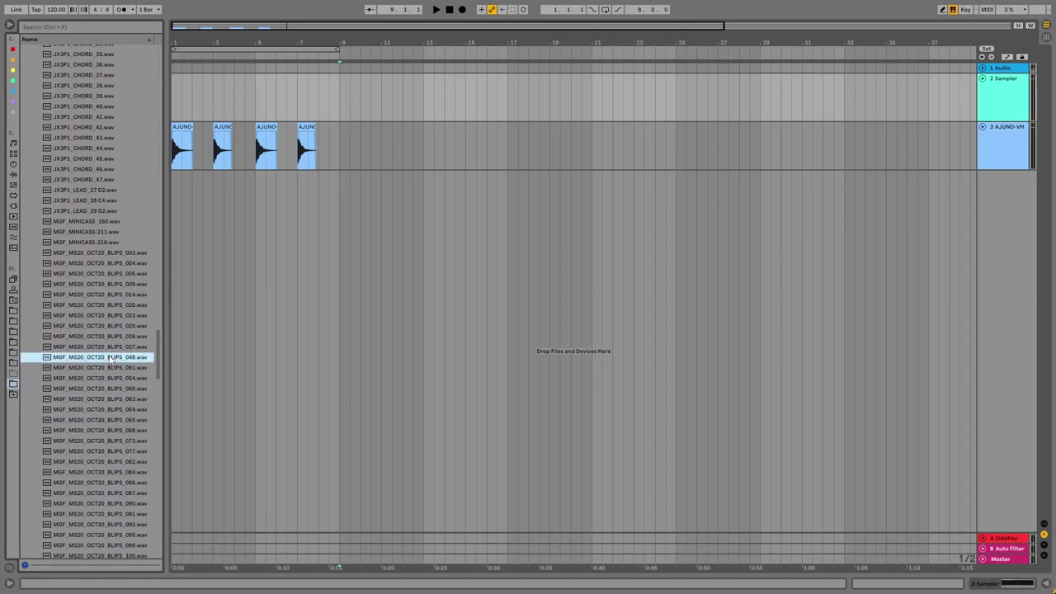
pyautogui.click(109, 325)
pyautogui.click(108, 316)
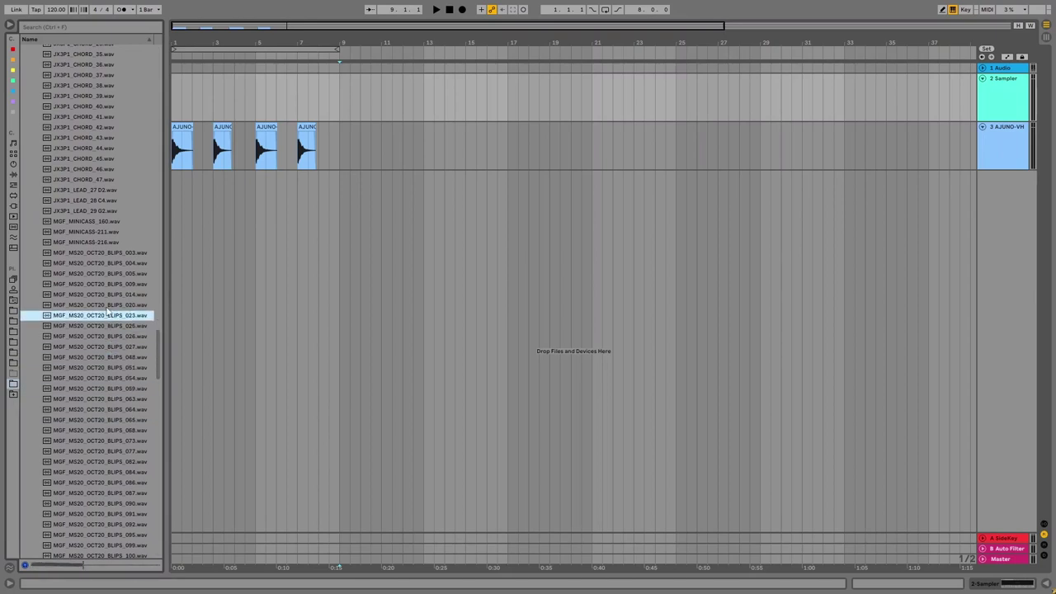
pyautogui.click(89, 212)
pyautogui.click(93, 191)
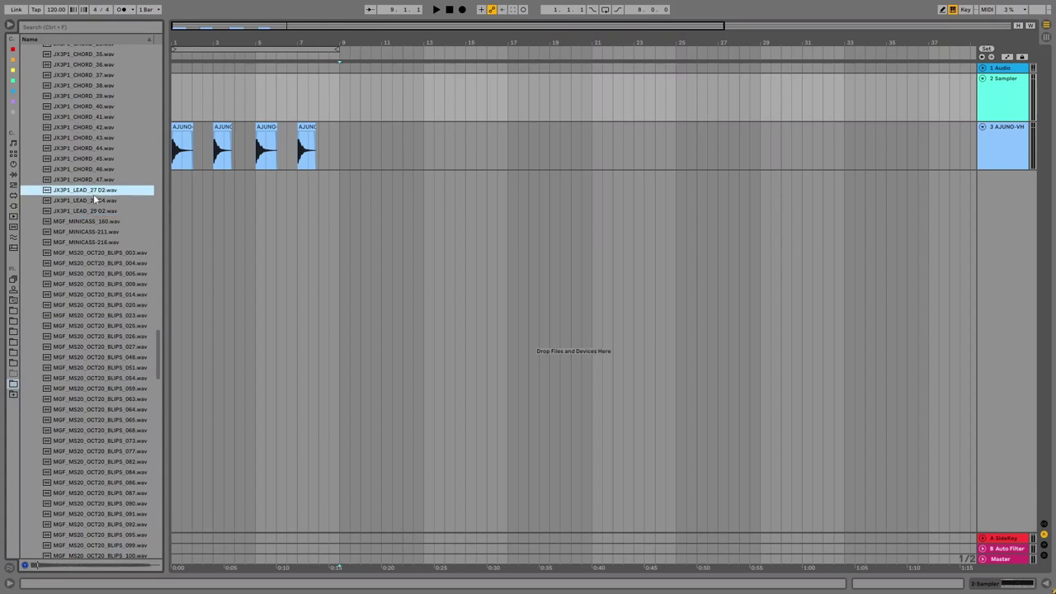
pyautogui.click(94, 180)
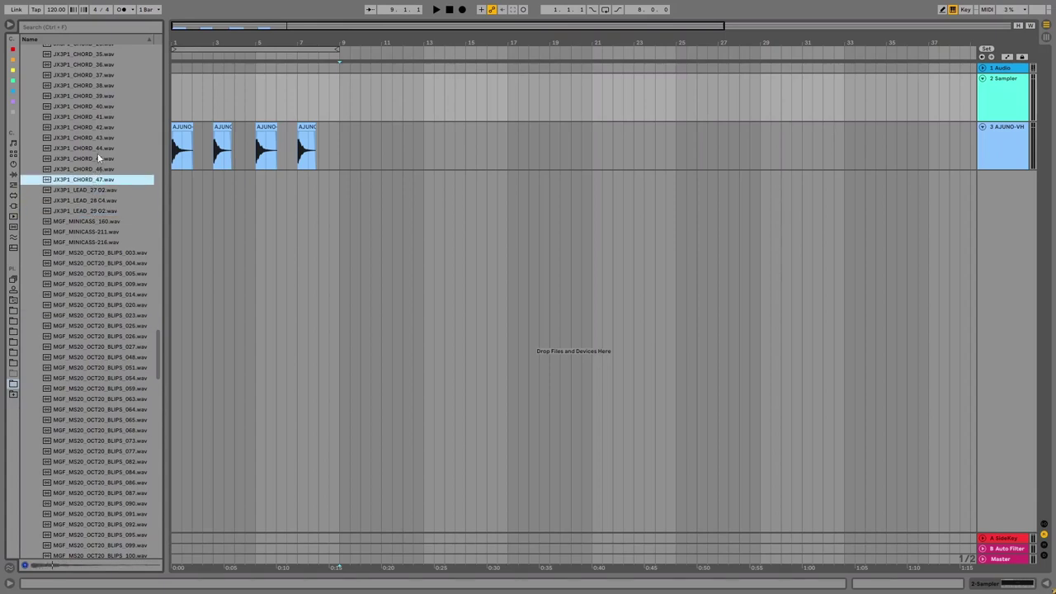
pyautogui.click(97, 150)
pyautogui.click(117, 233)
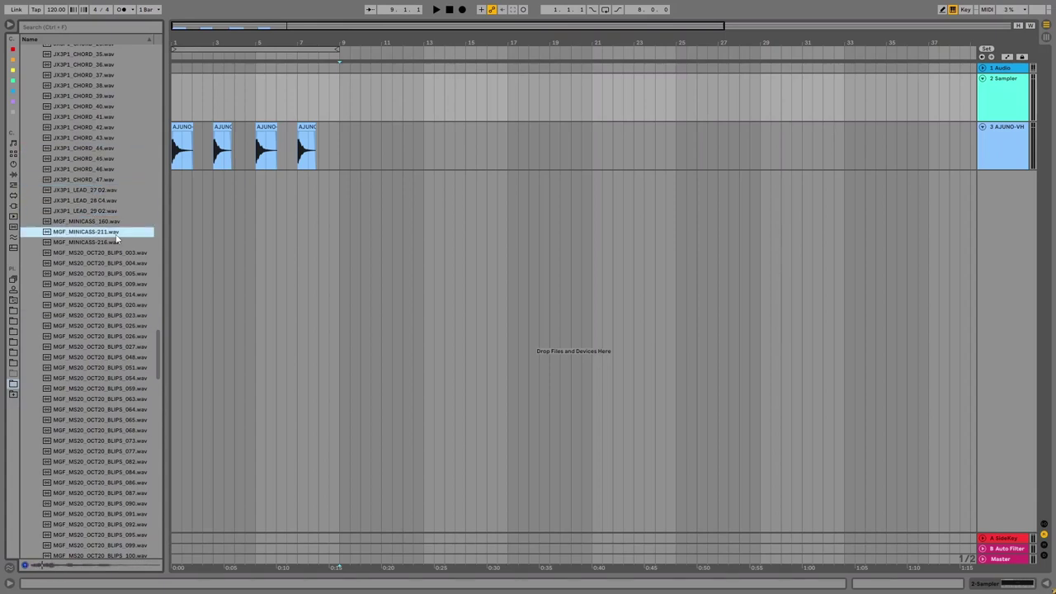
# Audition the ML Chords samples 088, 084, 082 and 078
pyautogui.moveTo(158, 350); pyautogui.dragTo(158, 444)
pyautogui.click(118, 392)
pyautogui.click(105, 349)
pyautogui.click(99, 330)
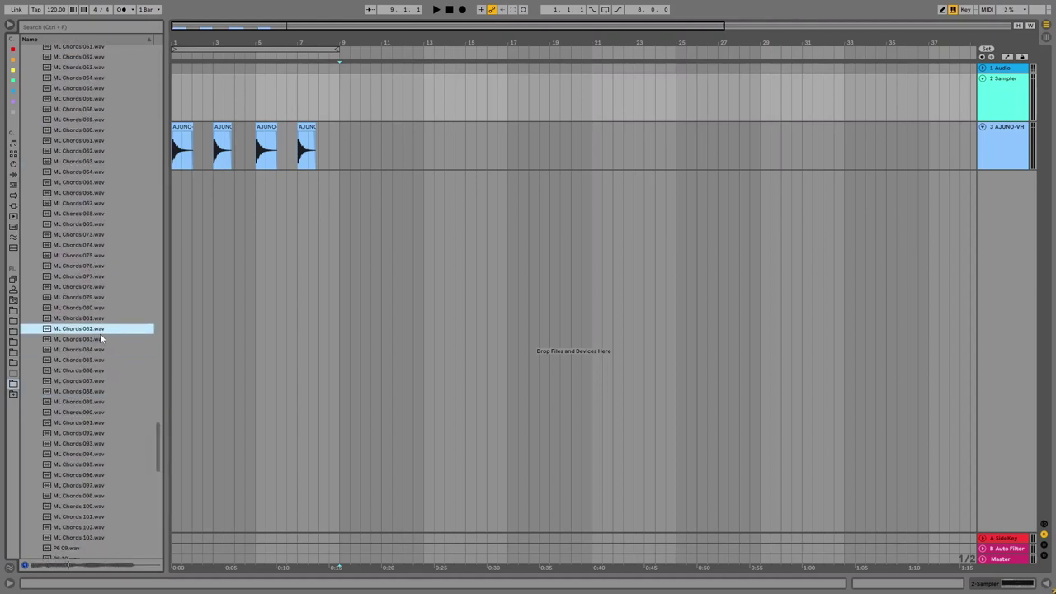
pyautogui.click(99, 287)
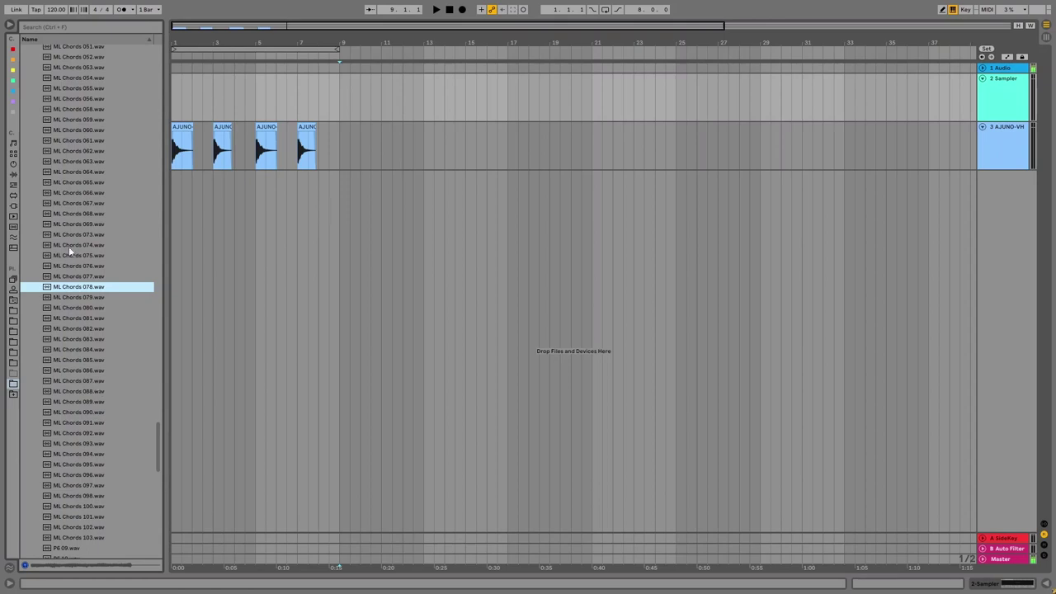
# Scroll the sample list back up to the top of the Analogue Collection
pyautogui.scroll(3, 67, 301)
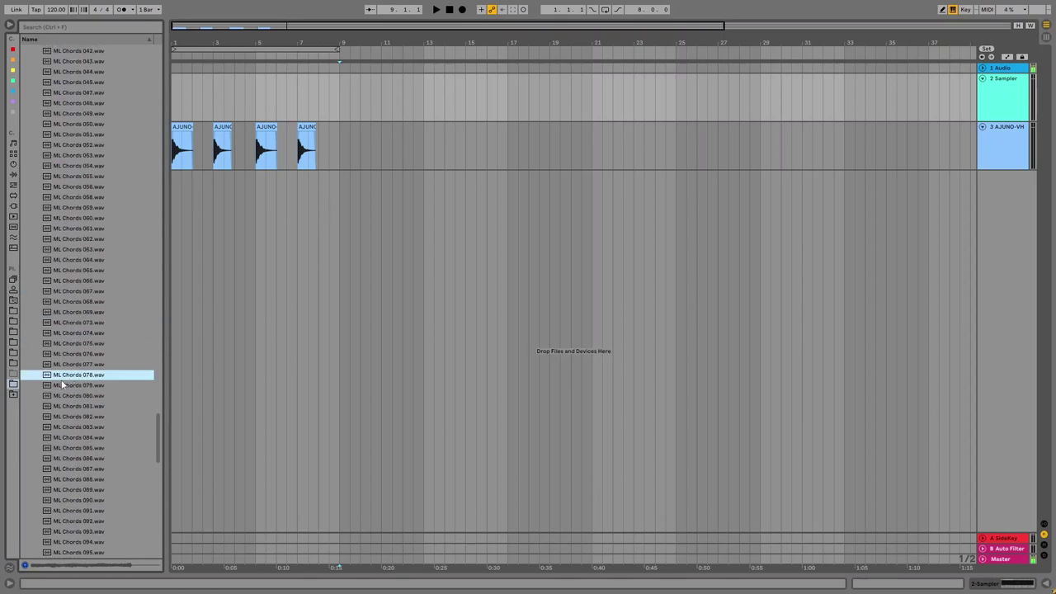
pyautogui.scroll(9, 65, 375)
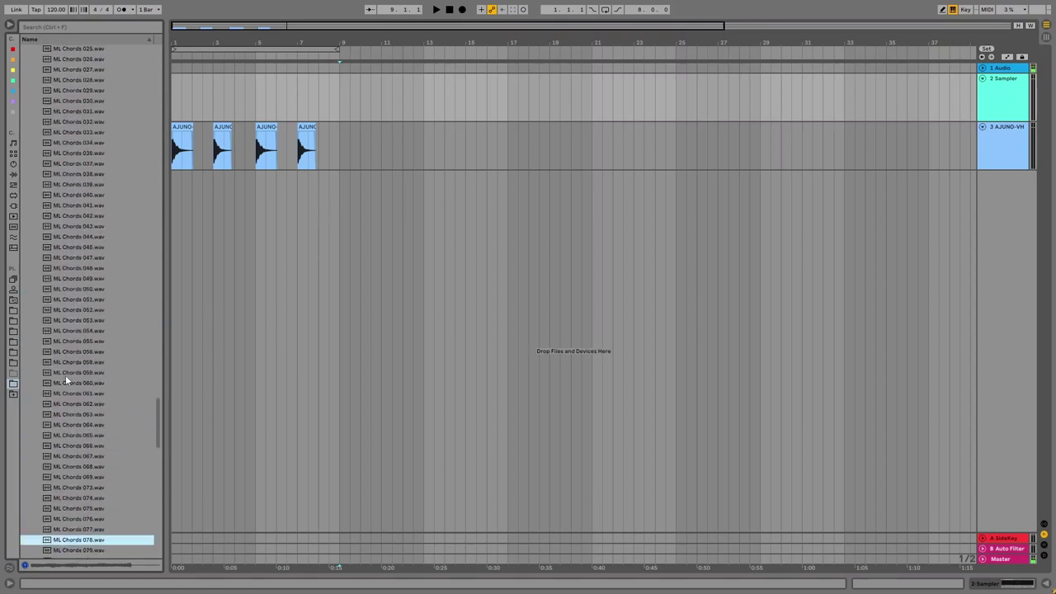
pyautogui.scroll(12, 61, 371)
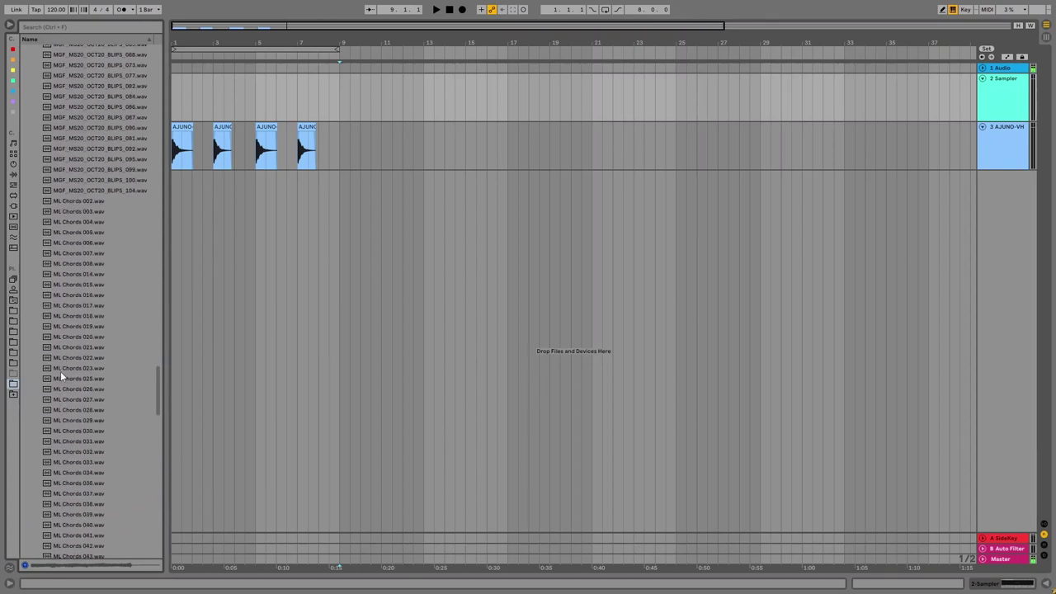
pyautogui.scroll(4, 60, 371)
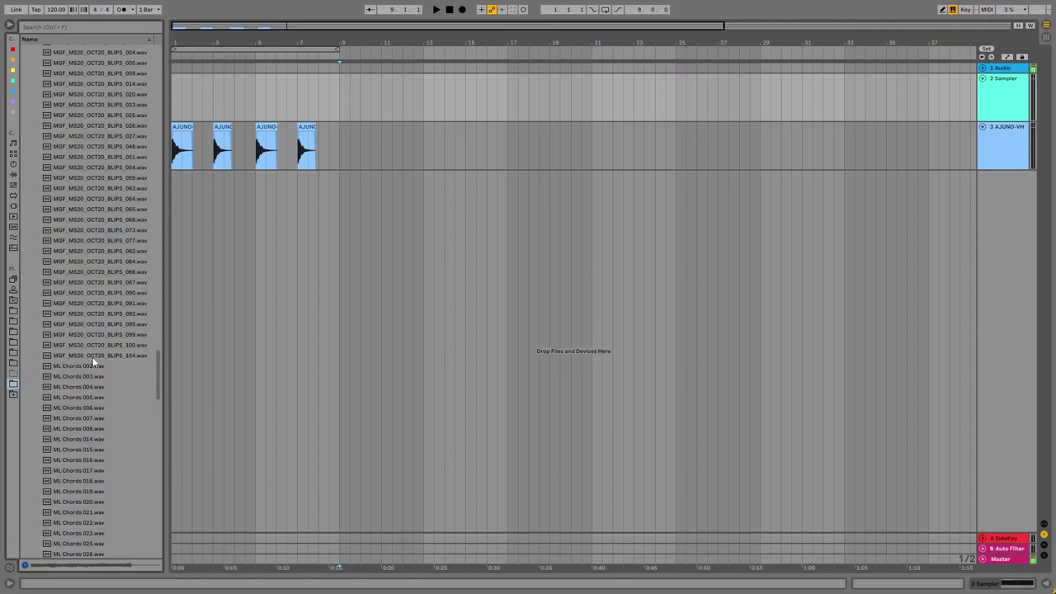
pyautogui.scroll(6, 97, 428)
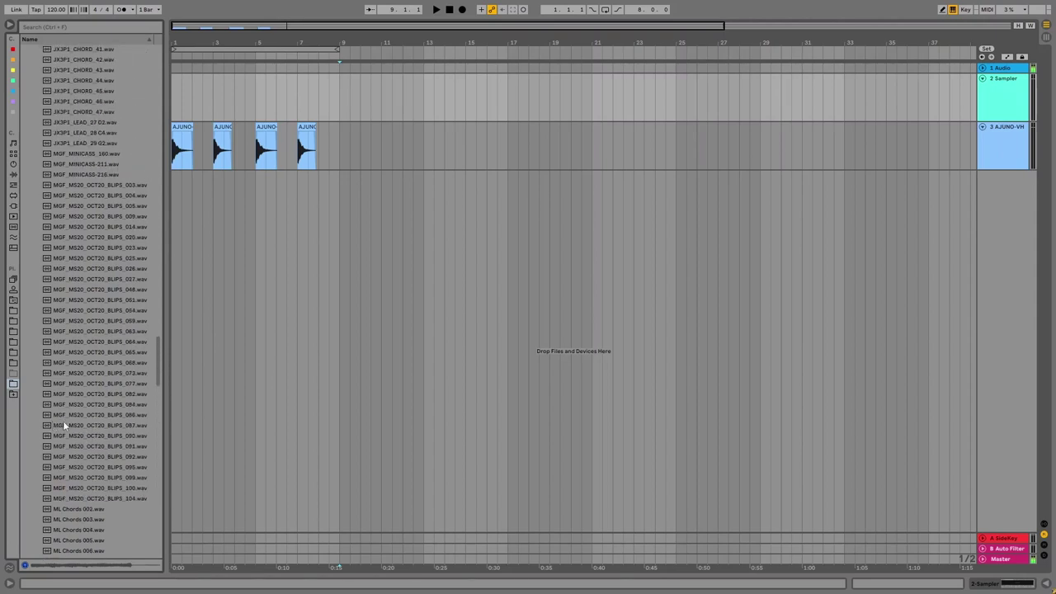
pyautogui.scroll(4, 89, 423)
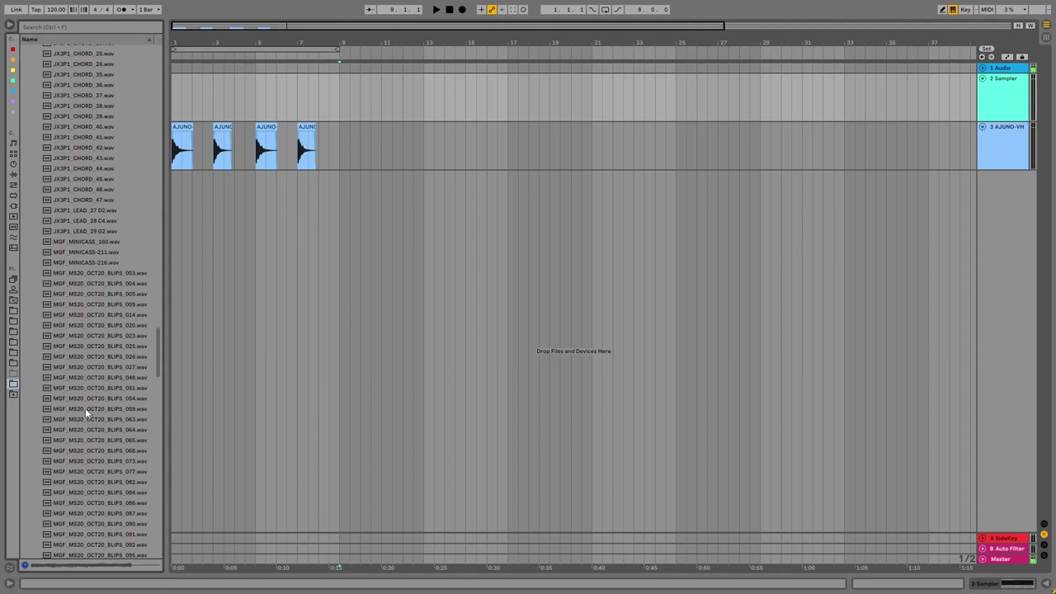
pyautogui.scroll(10, 80, 411)
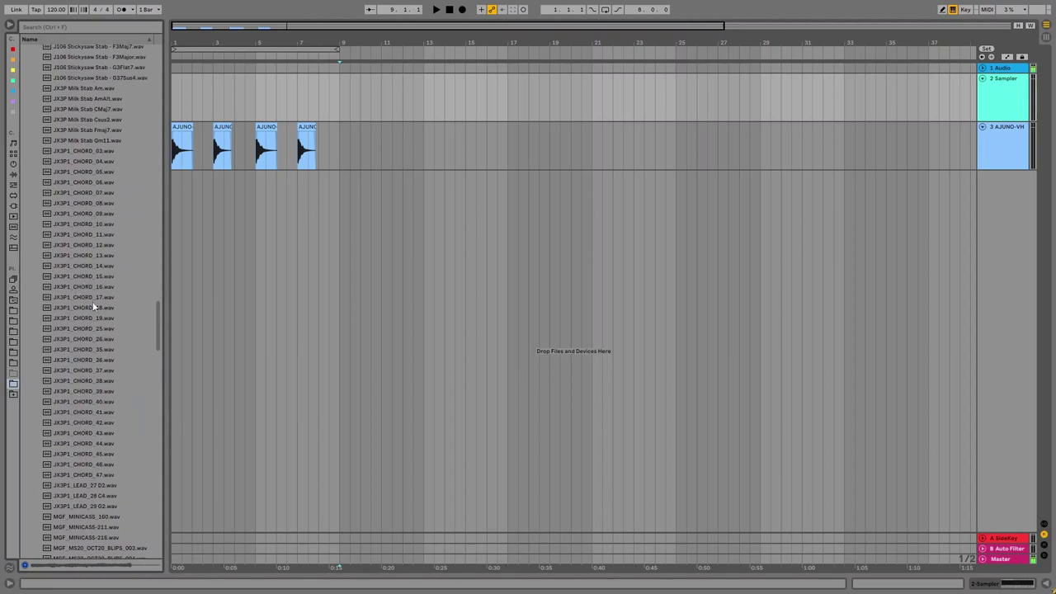
pyautogui.scroll(15, 99, 386)
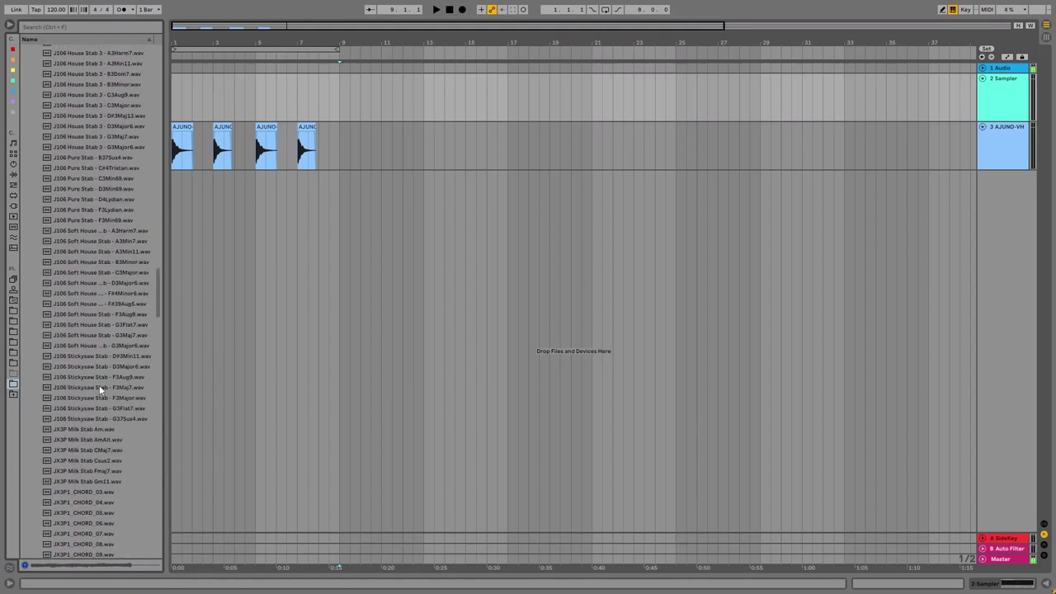
pyautogui.scroll(3, 99, 384)
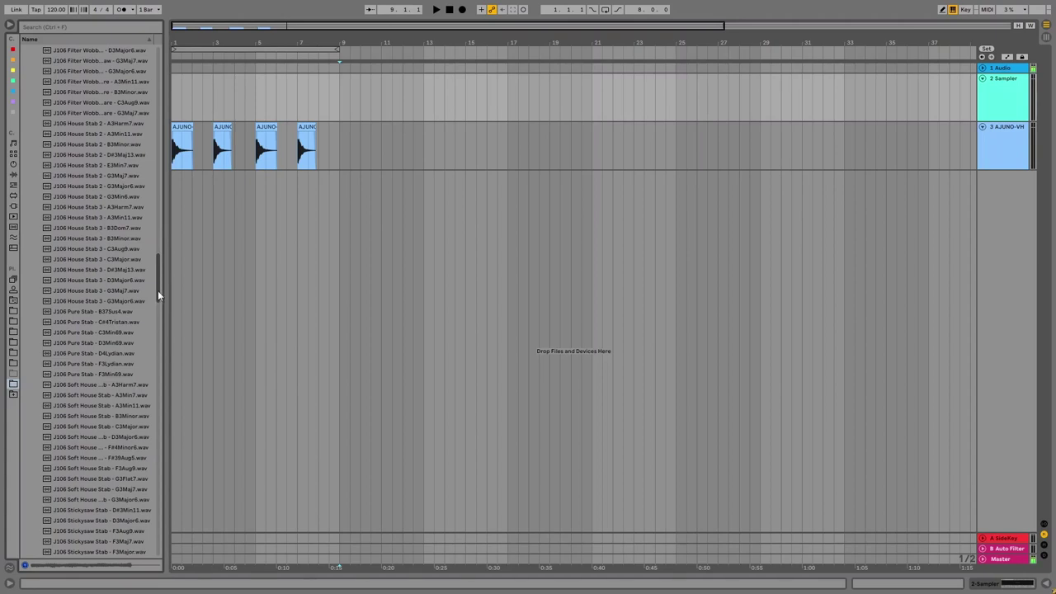
pyautogui.moveTo(158, 290); pyautogui.dragTo(110, 160)
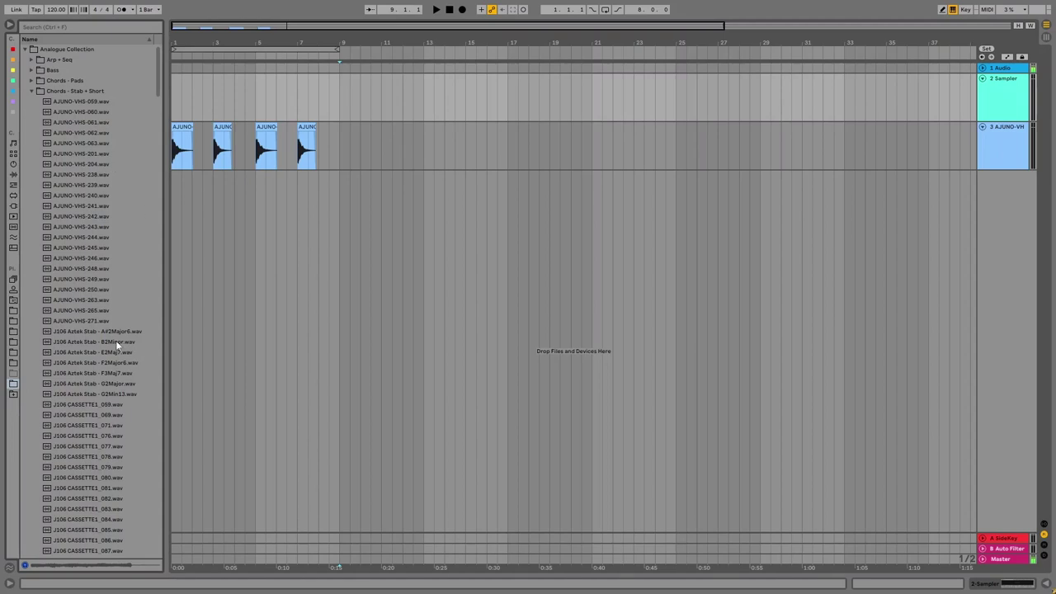
pyautogui.scroll(-3, 107, 330)
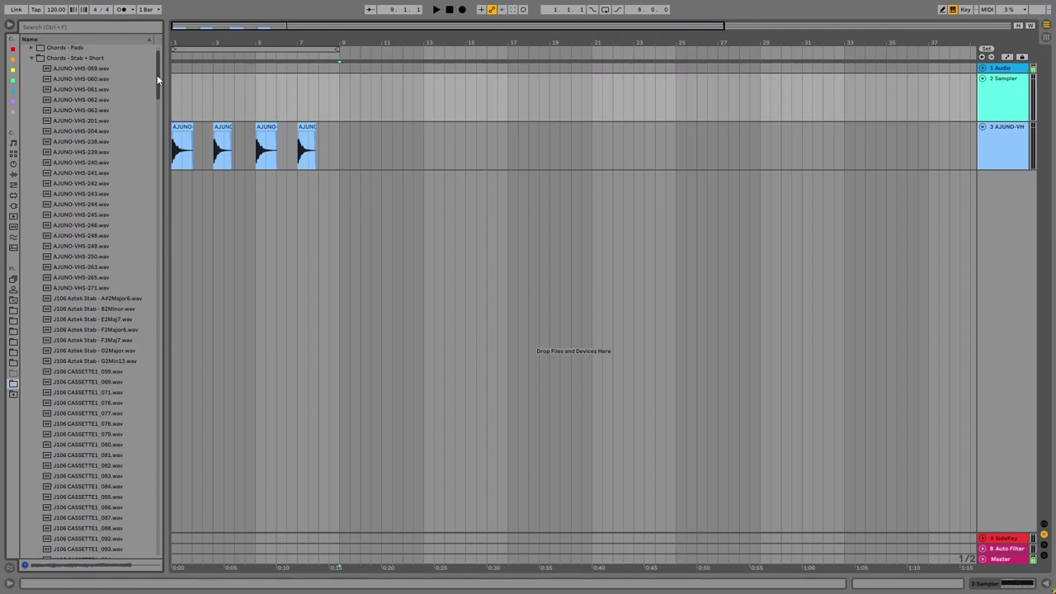
# Collapse Chords - Stab + Short, browse the Perc samples, and zoom the arrangement around the clips
pyautogui.click(32, 58)
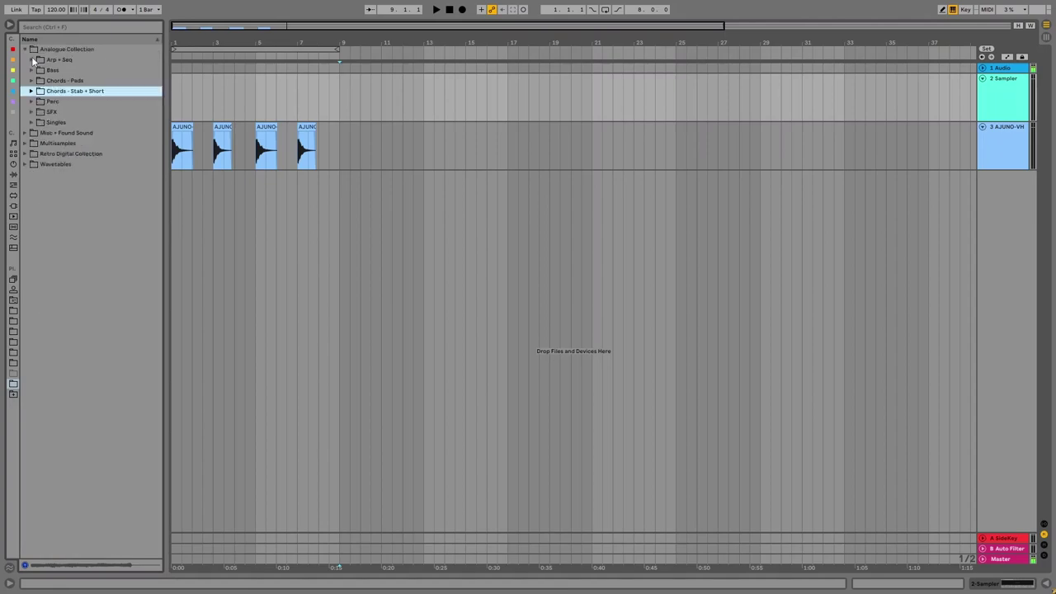
pyautogui.click(32, 100)
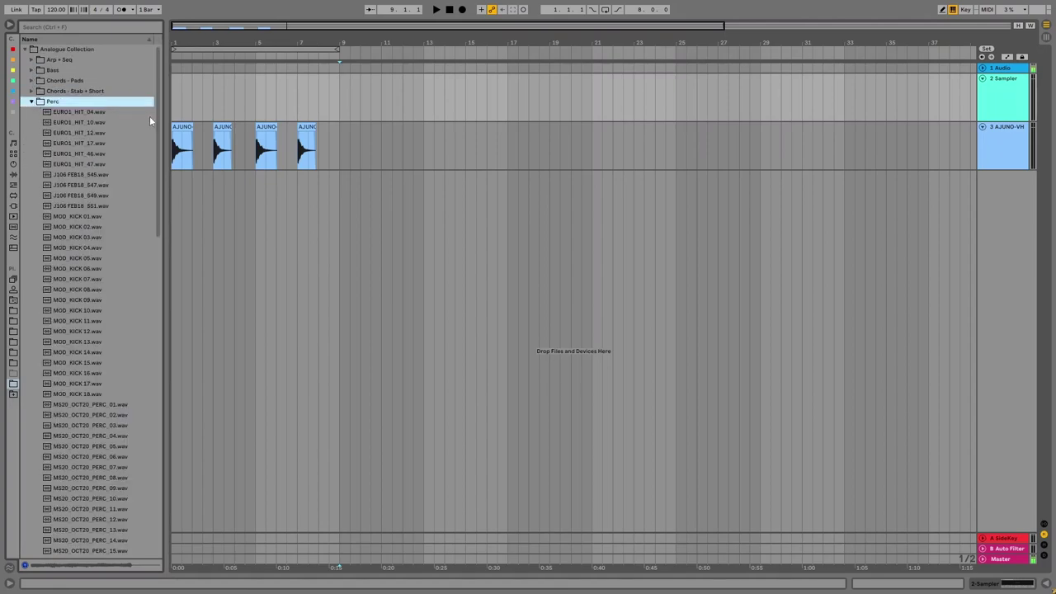
pyautogui.scroll(-10, 157, 119)
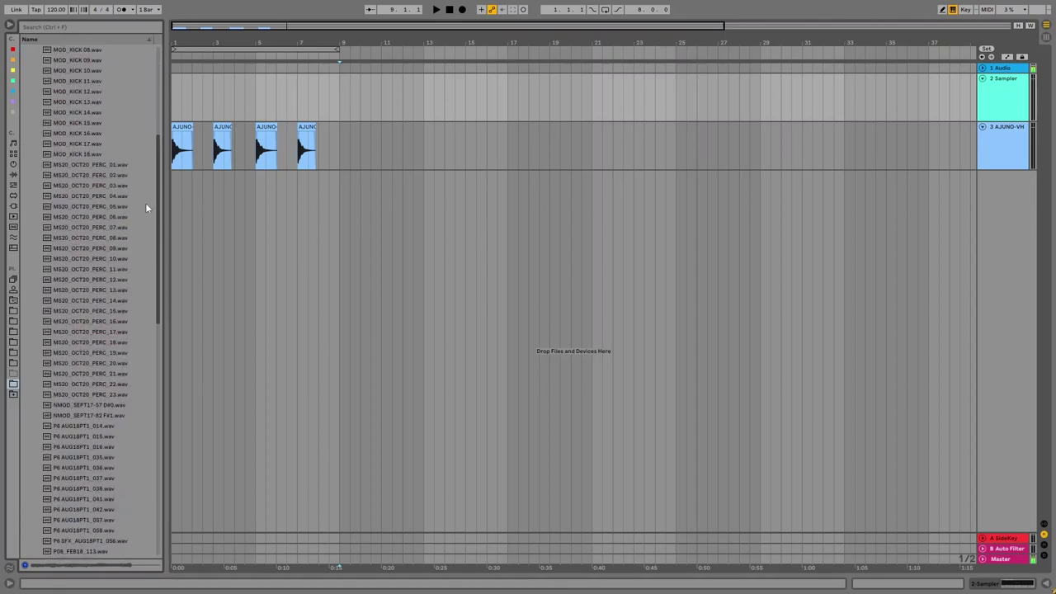
pyautogui.scroll(-3, 147, 222)
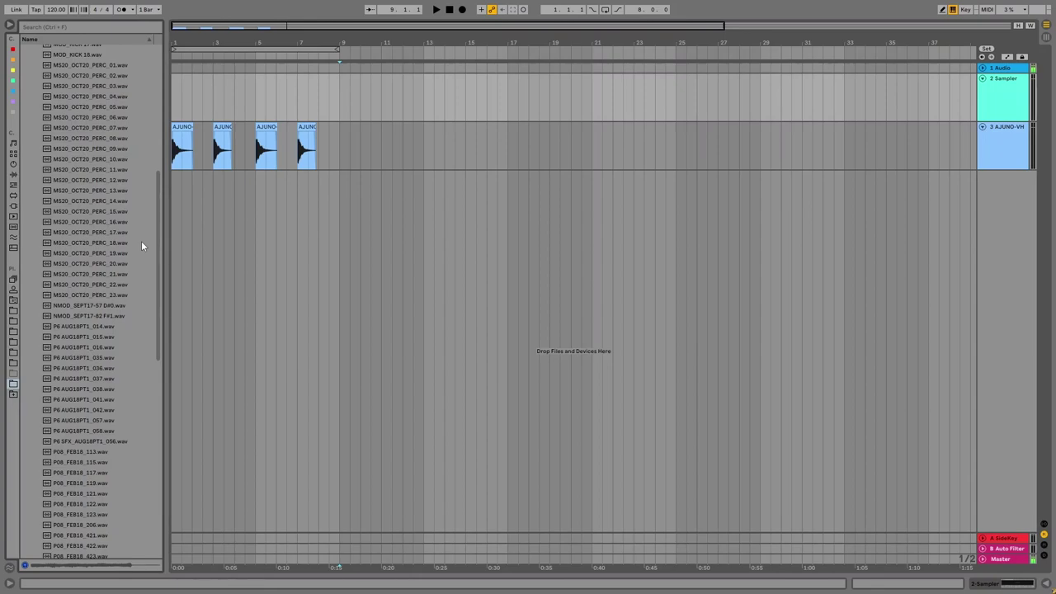
pyautogui.scroll(-5, 159, 302)
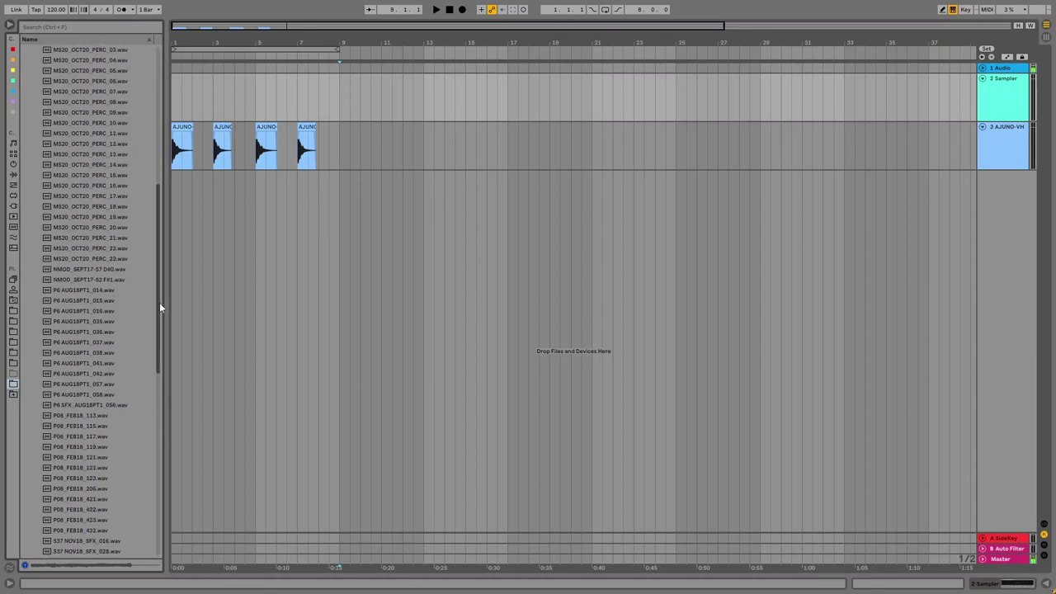
pyautogui.scroll(-1, 161, 315)
pyautogui.moveTo(161, 315); pyautogui.dragTo(155, 149)
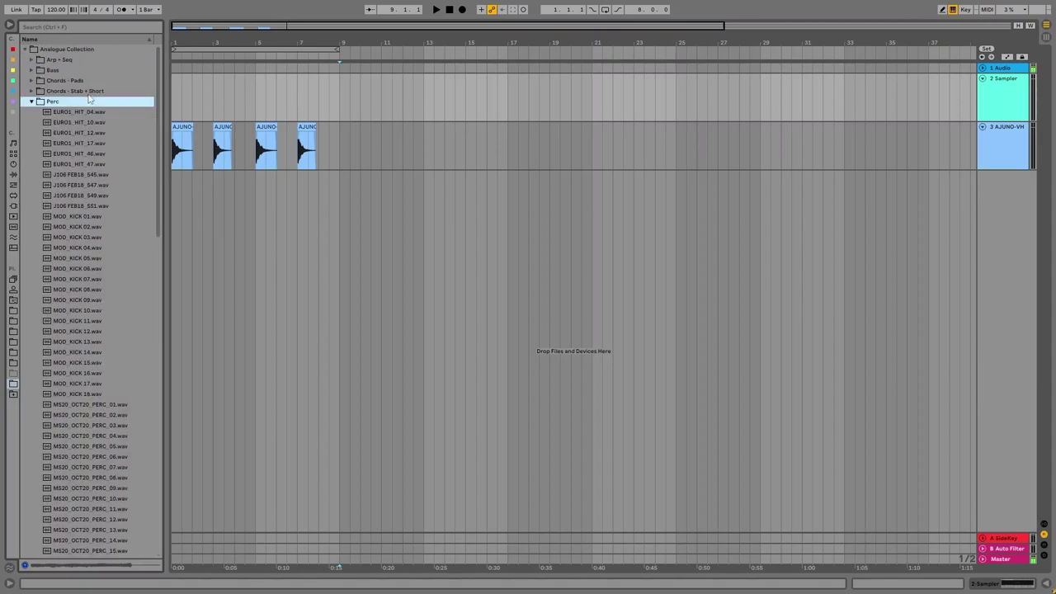
pyautogui.moveTo(183, 45); pyautogui.dragTo(199, 62)
# Select track 3 AJUNO-VH, show its device chain, and set the loop over bars 1–9
pyautogui.click(944, 149)
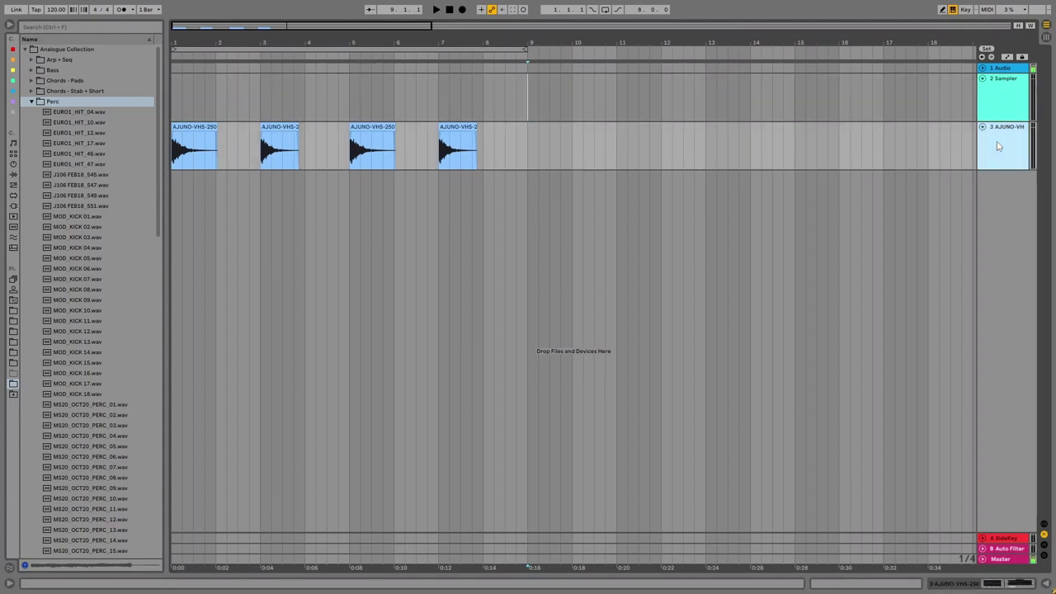
pyautogui.hotkey('shift', 'Tab')
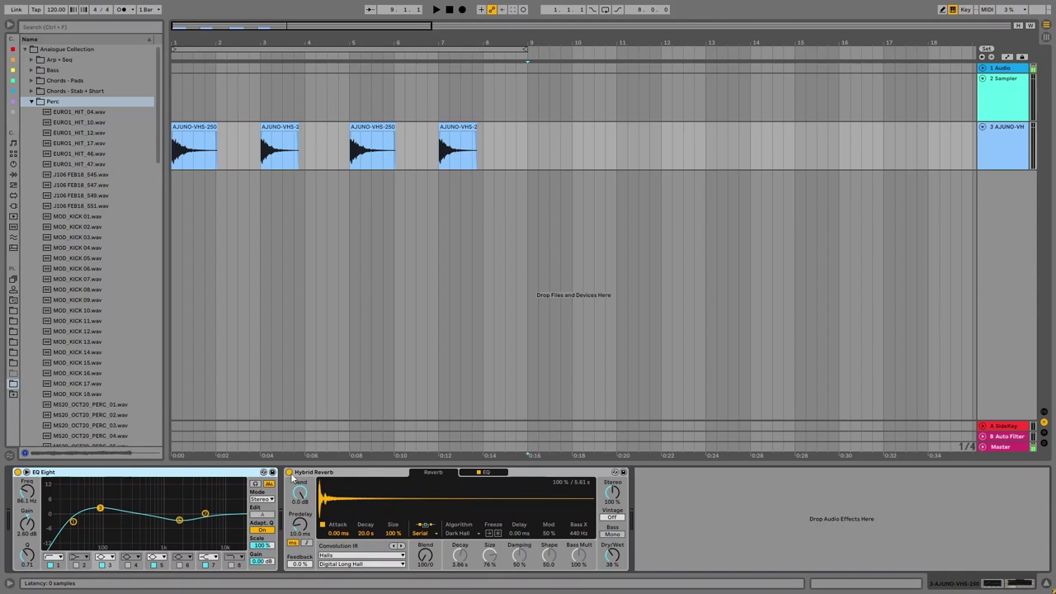
pyautogui.click(273, 50)
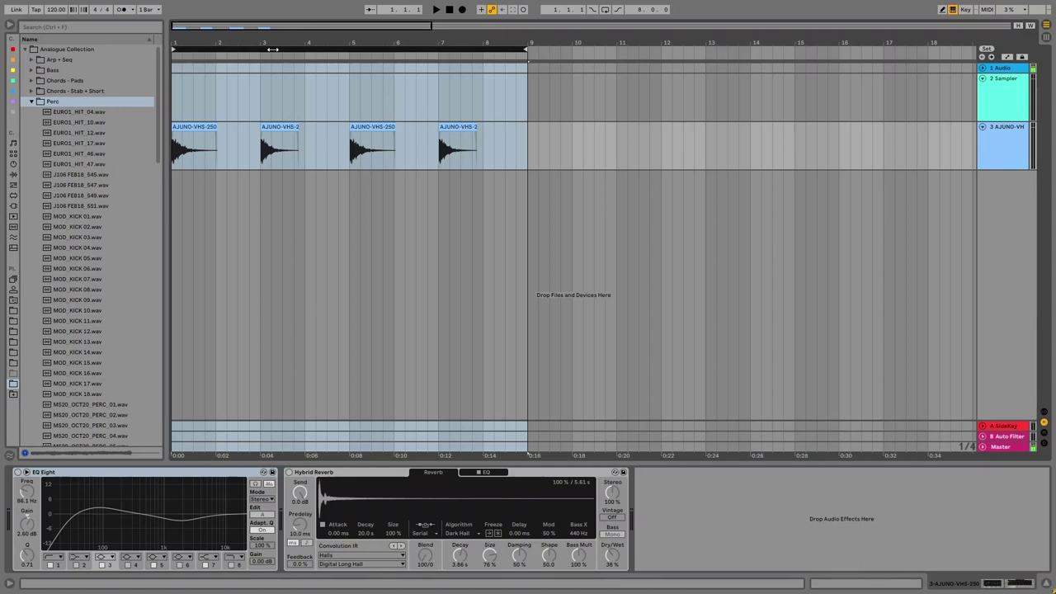
# Play the bars 1–9 loop to hear the four AJUNO-VHS chord stabs
pyautogui.press('space')
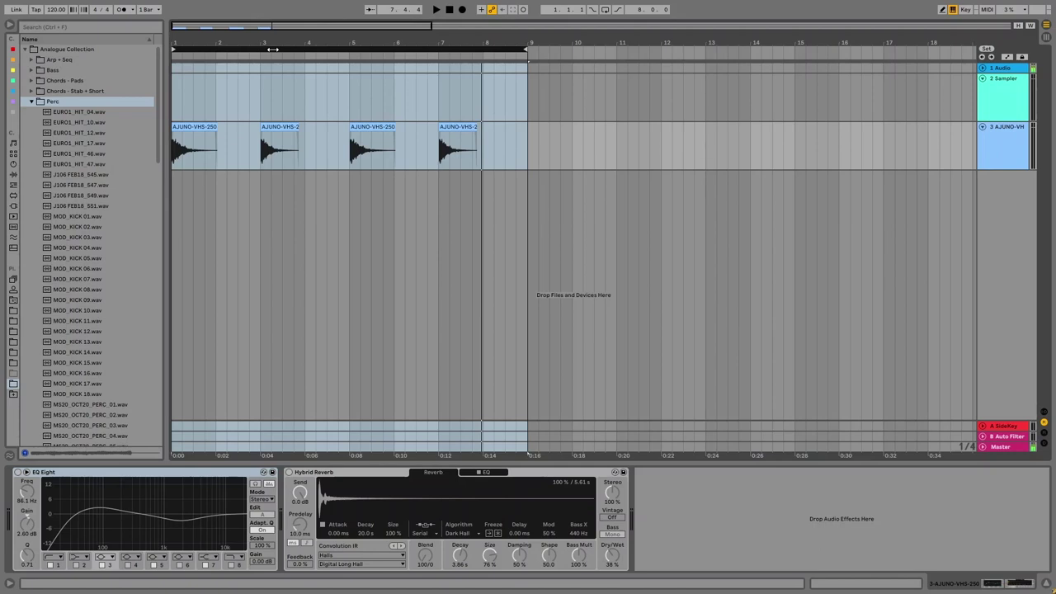
# Turn on the Hybrid Reverb after EQ Eight and play the stabs through once with it
pyautogui.click(227, 503)
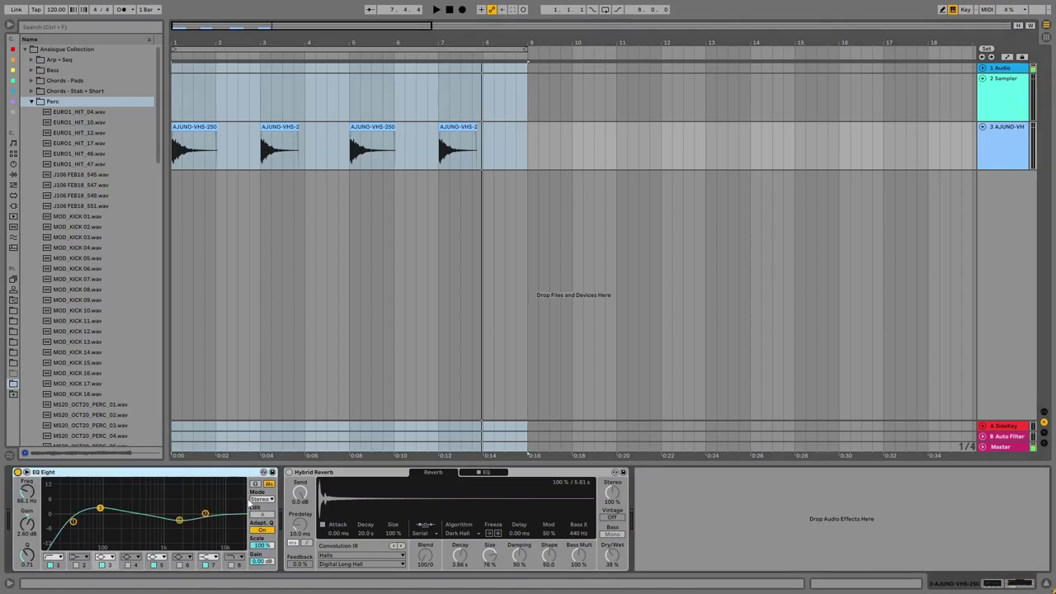
pyautogui.click(289, 473)
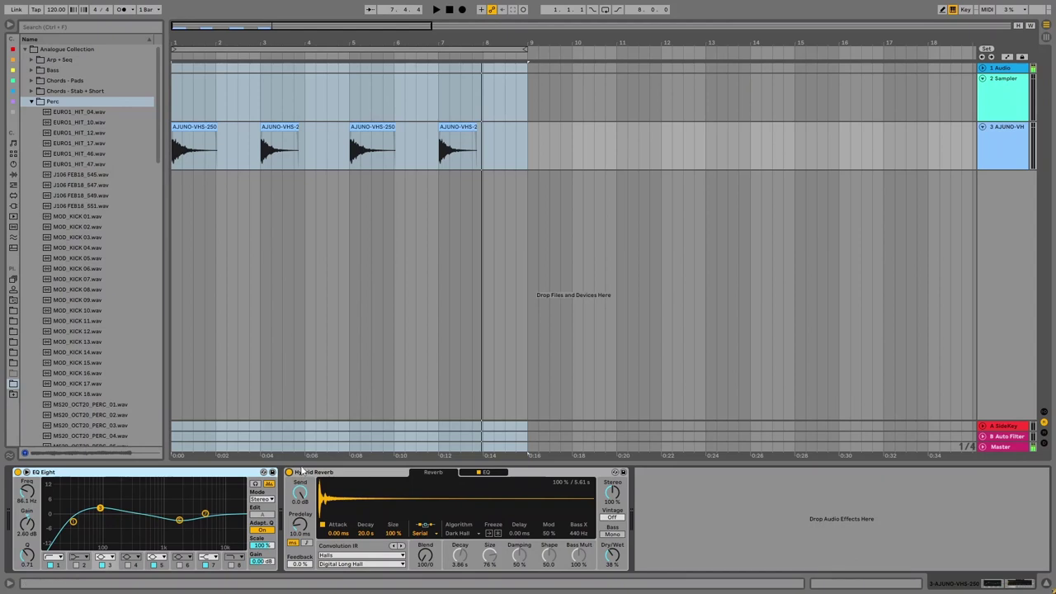
pyautogui.press('space')
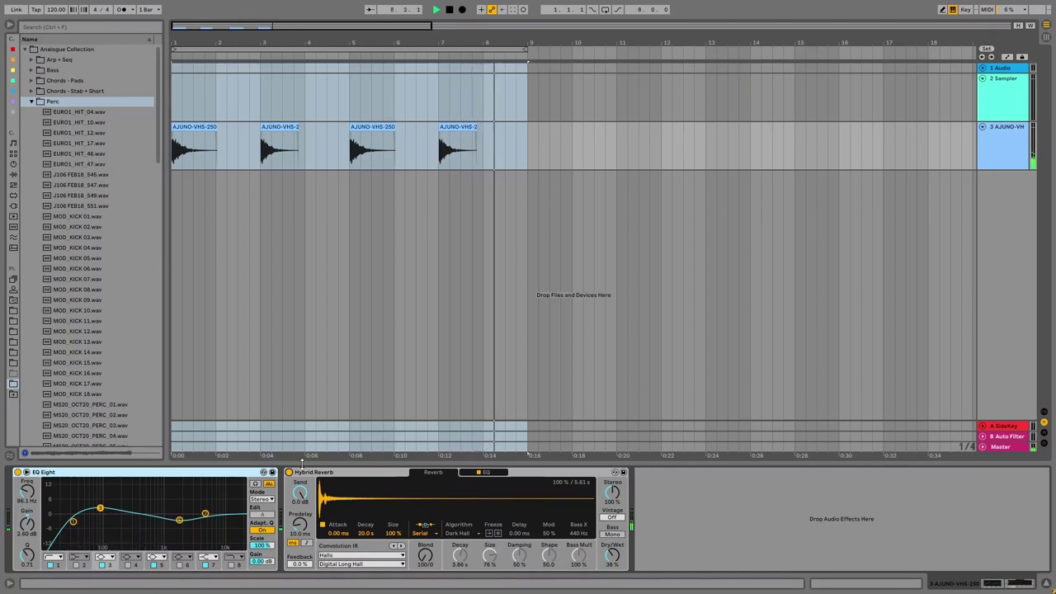
pyautogui.press('space')
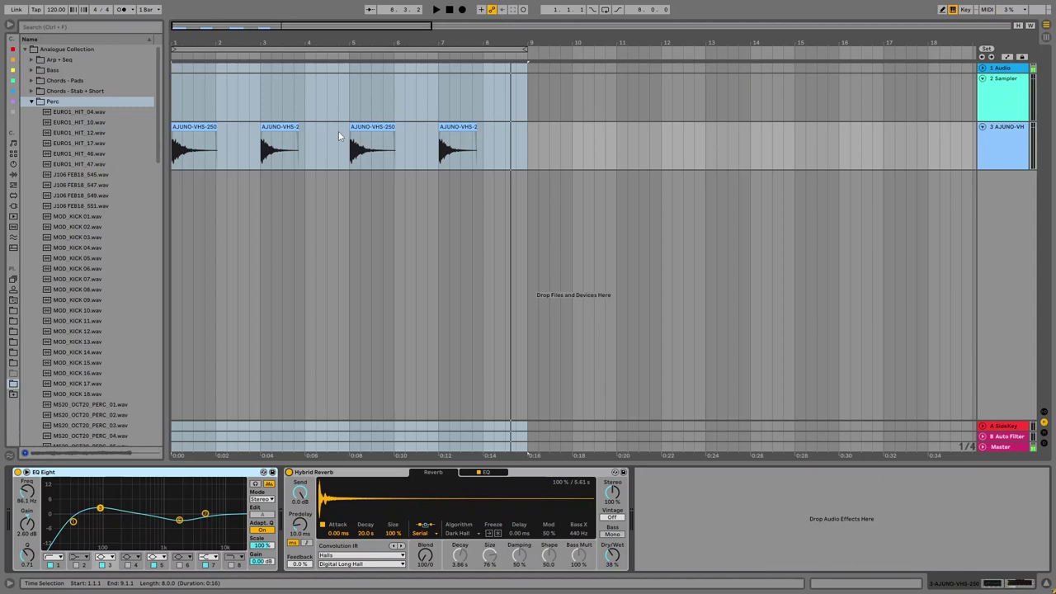
# Open the AJUNO-VHS-250 clip in Clip View, showing its 96 kHz 24-bit mono sample in Beats mode
pyautogui.click(272, 128)
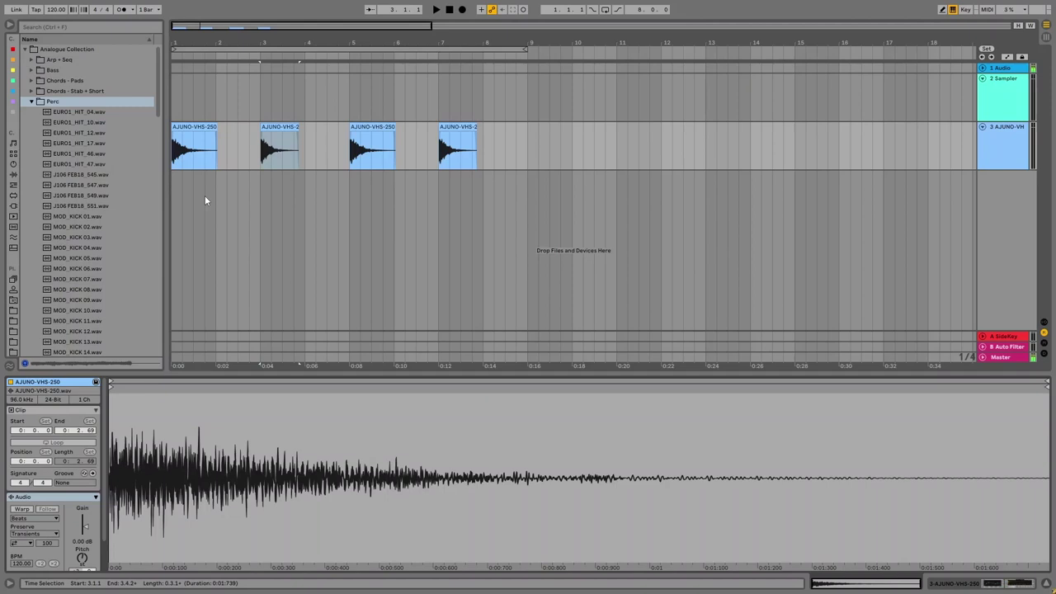
pyautogui.scroll(-3, 161, 80)
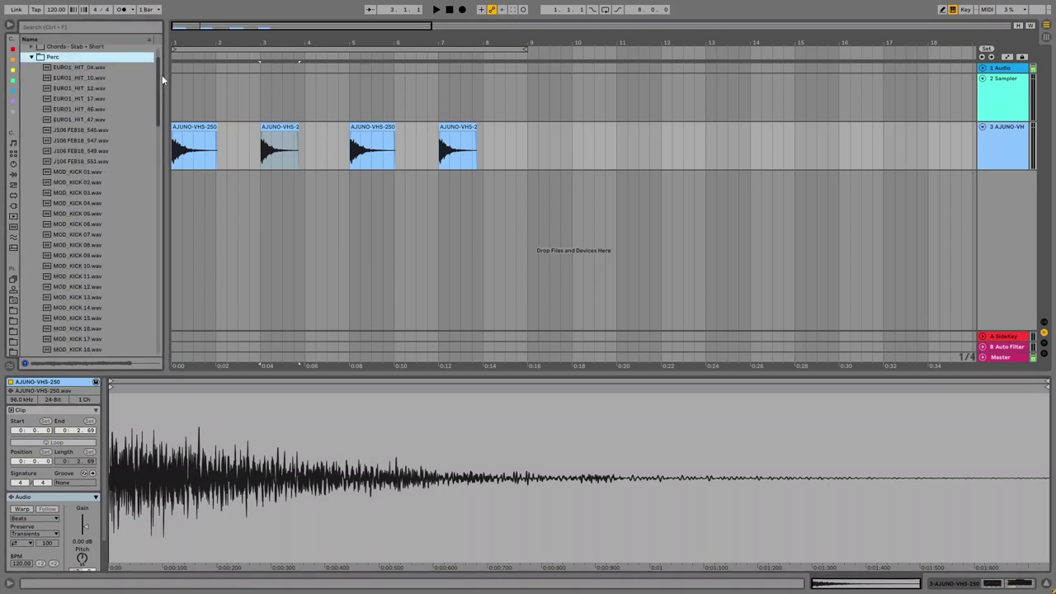
pyautogui.moveTo(161, 79); pyautogui.dragTo(166, 228)
pyautogui.click(86, 250)
pyautogui.click(86, 231)
pyautogui.click(86, 214)
pyautogui.click(85, 165)
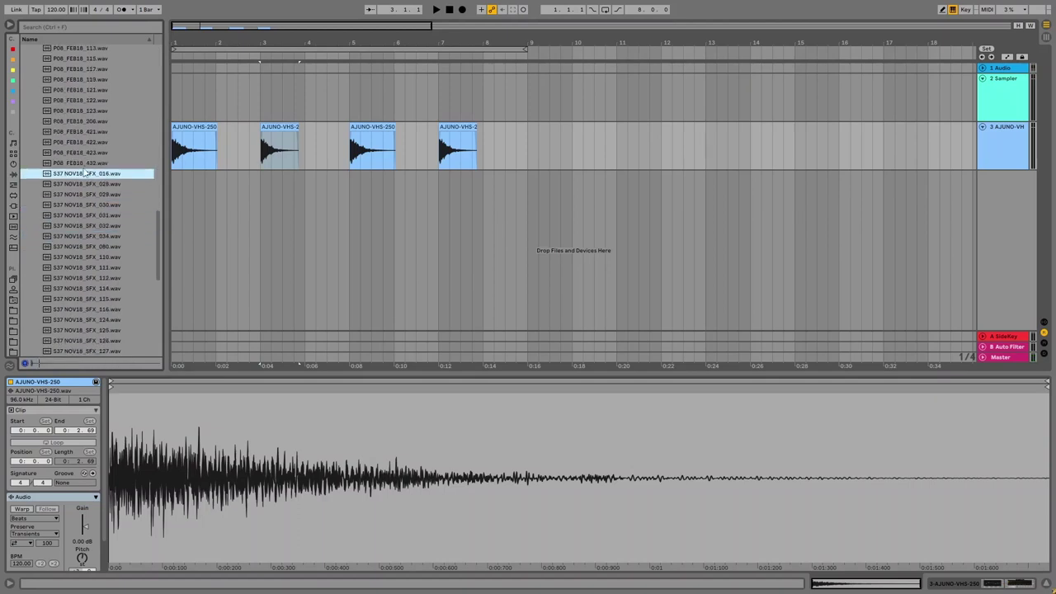
pyautogui.click(85, 155)
pyautogui.click(86, 145)
pyautogui.click(99, 90)
pyautogui.click(87, 101)
pyautogui.scroll(2, 87, 113)
pyautogui.click(87, 115)
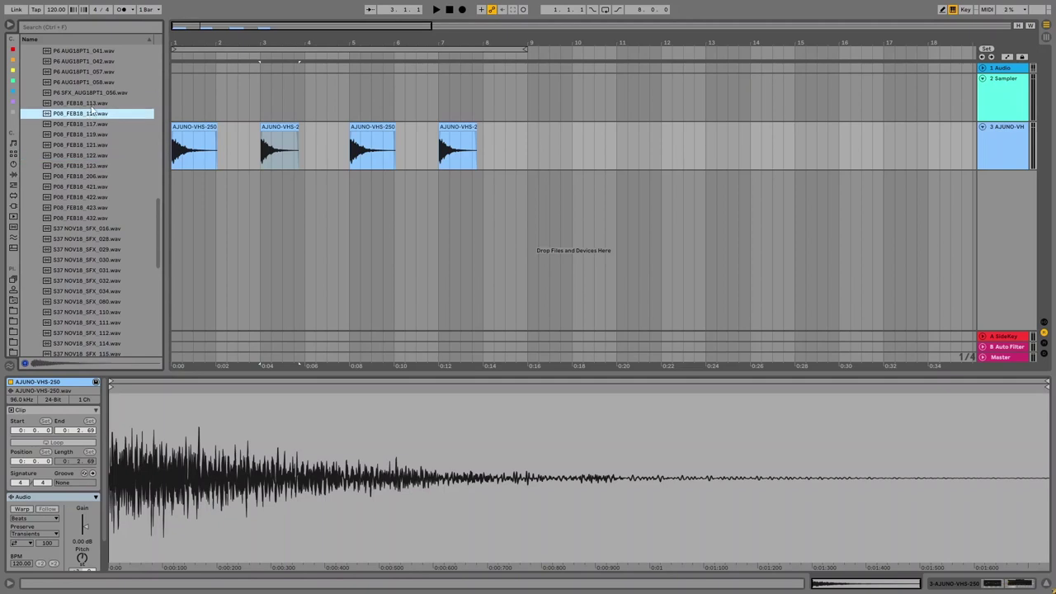
pyautogui.click(91, 104)
pyautogui.scroll(2, 92, 123)
pyautogui.click(93, 126)
pyautogui.click(98, 117)
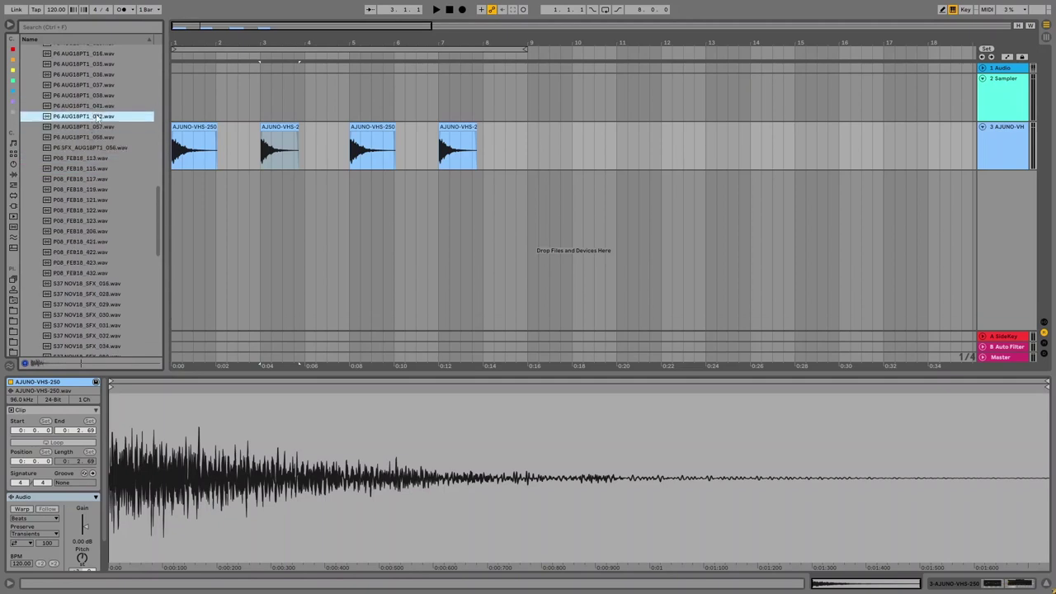
pyautogui.scroll(5, 97, 124)
pyautogui.click(97, 155)
pyautogui.click(96, 134)
pyautogui.scroll(2, 97, 145)
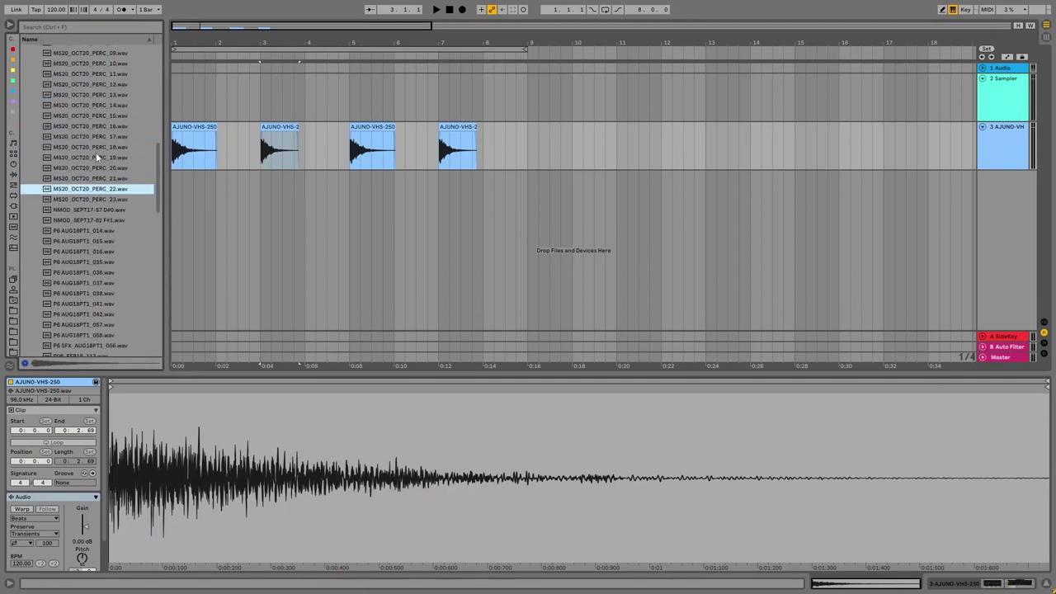
pyautogui.click(97, 157)
pyautogui.scroll(2, 97, 156)
pyautogui.click(97, 157)
pyautogui.scroll(3, 97, 157)
pyautogui.click(101, 174)
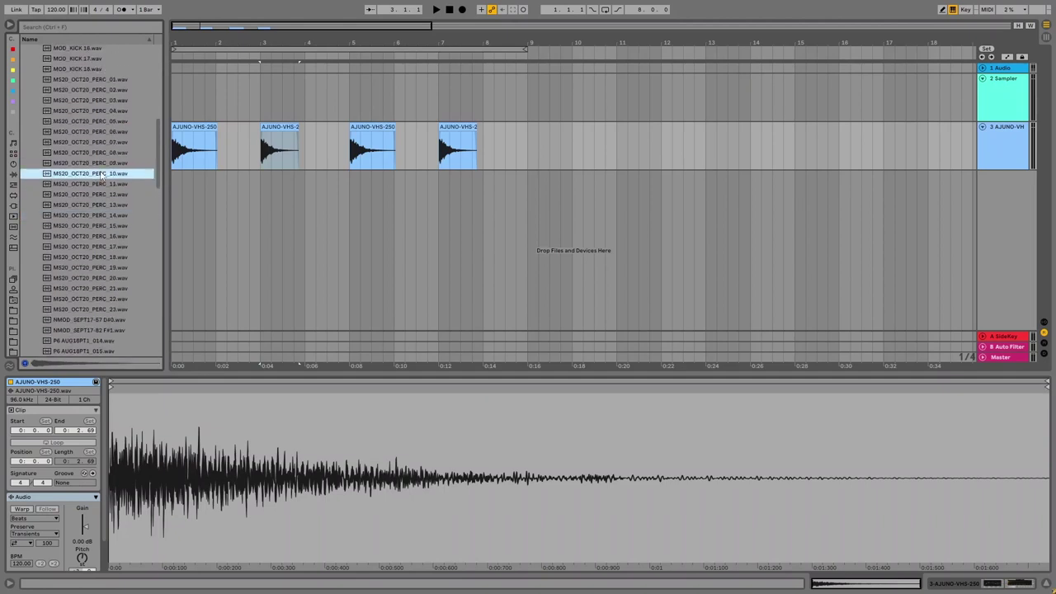
pyautogui.click(106, 155)
pyautogui.click(107, 143)
pyautogui.click(110, 124)
pyautogui.scroll(3, 109, 125)
pyautogui.click(106, 156)
pyautogui.click(105, 147)
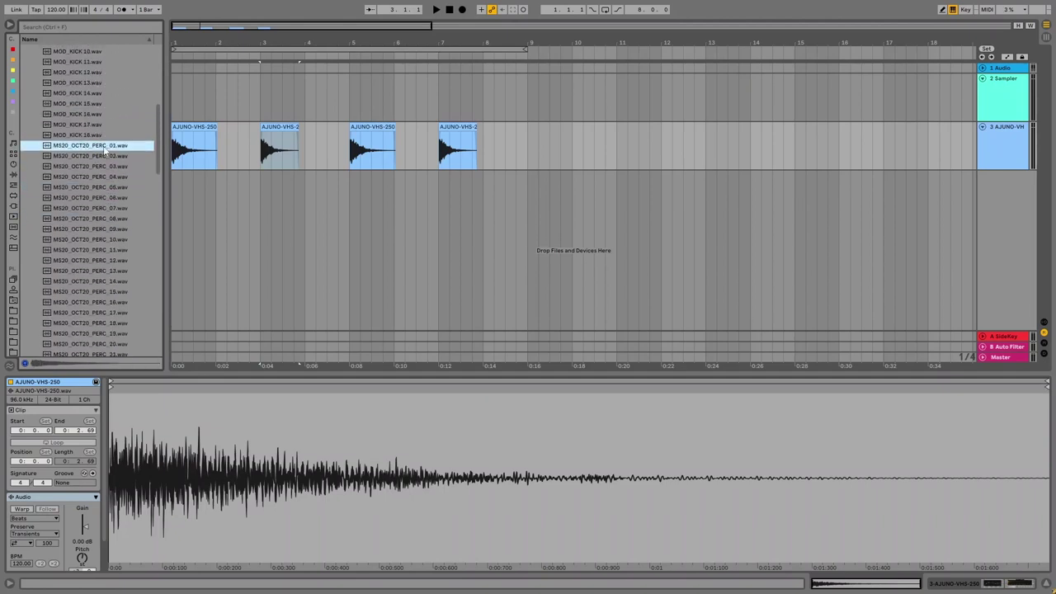
pyautogui.click(99, 125)
pyautogui.click(99, 115)
pyautogui.scroll(1, 98, 132)
pyautogui.scroll(3, 98, 136)
pyautogui.click(97, 141)
pyautogui.click(98, 118)
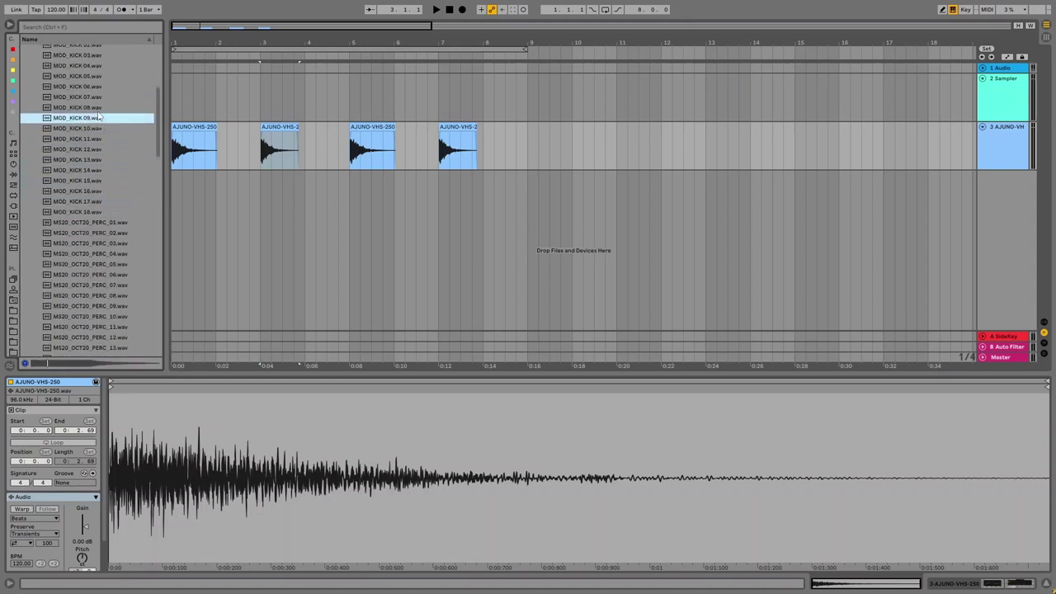
pyautogui.click(97, 108)
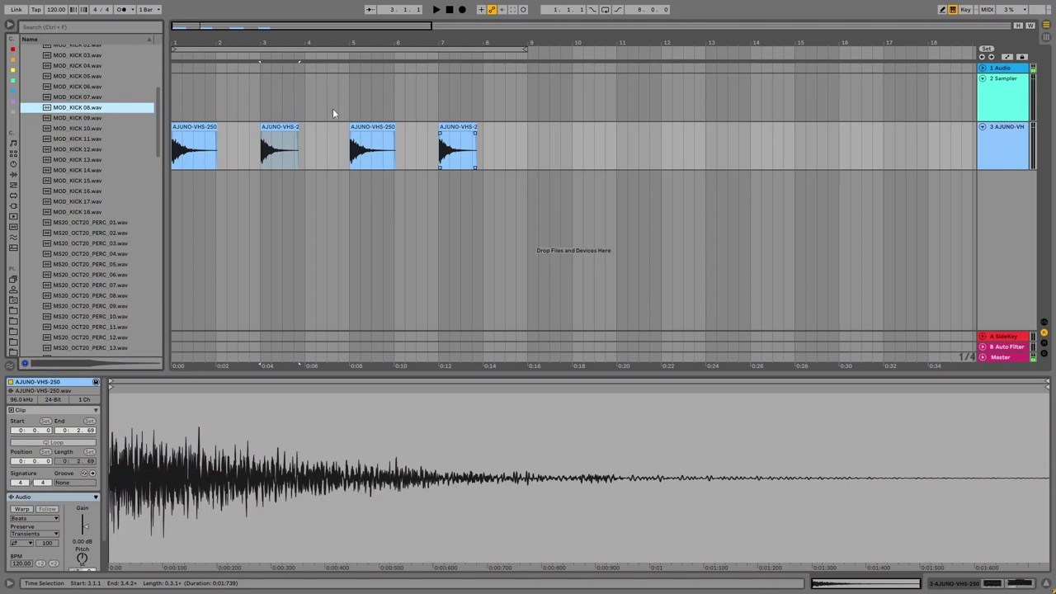
# Collapse the Perc folder, open the pack's Singles folder and show track 2's Sampler
pyautogui.scroll(5, 140, 116)
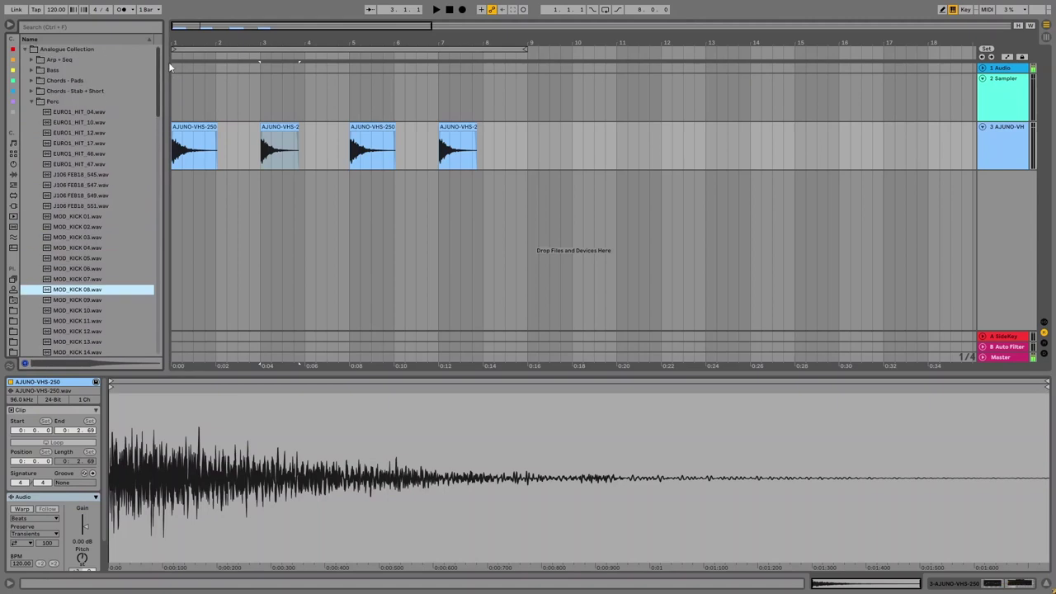
pyautogui.click(32, 102)
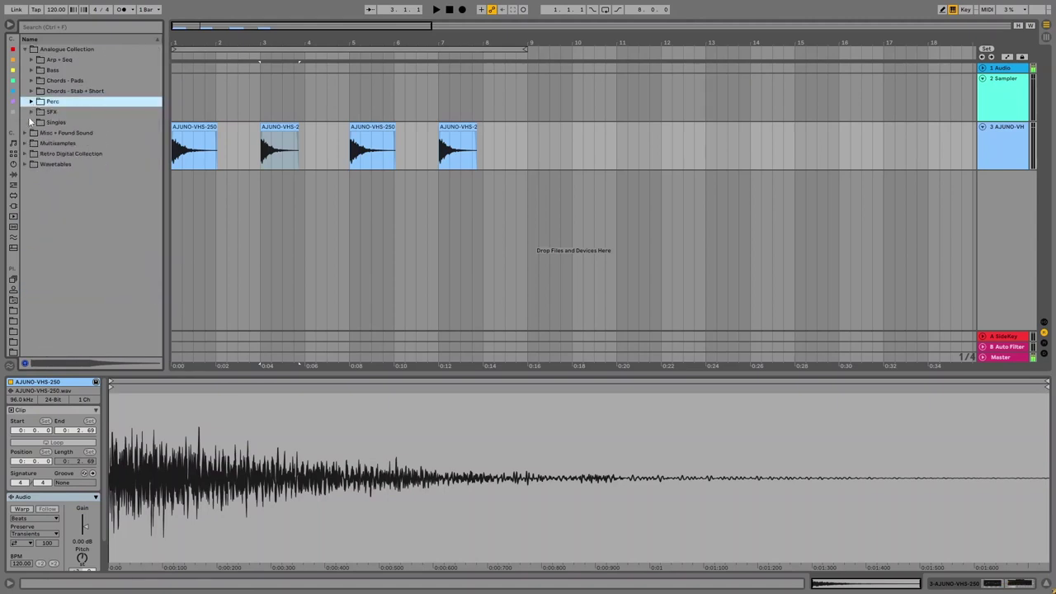
pyautogui.click(31, 123)
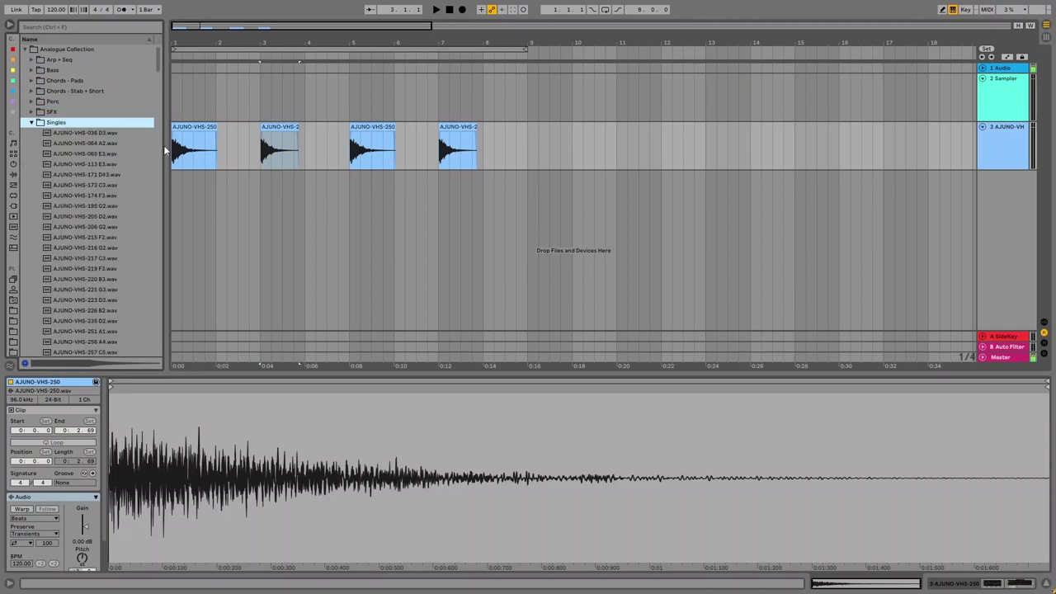
pyautogui.click(1008, 101)
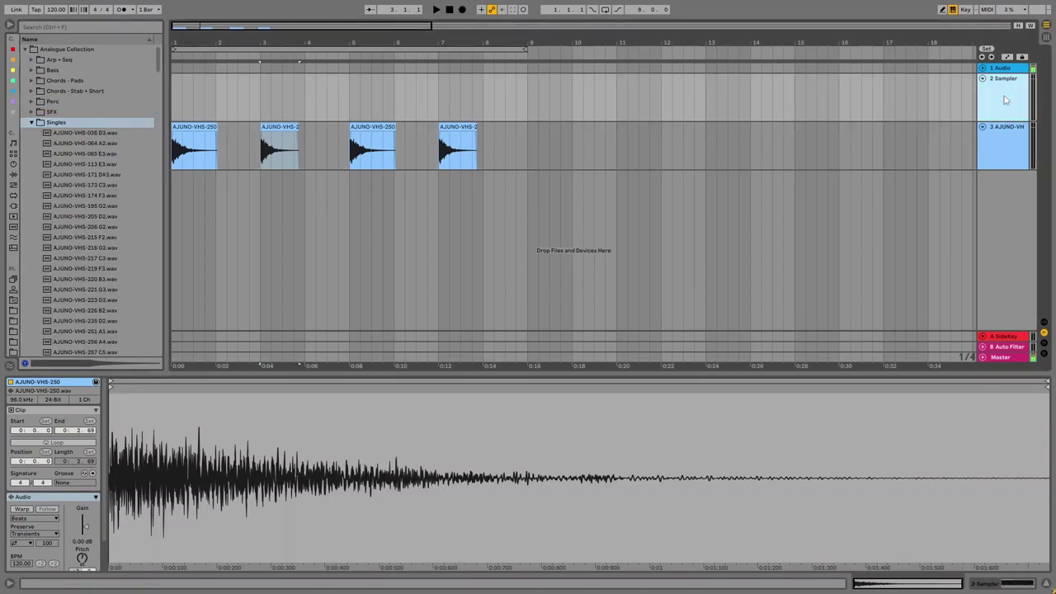
pyautogui.click(1005, 100)
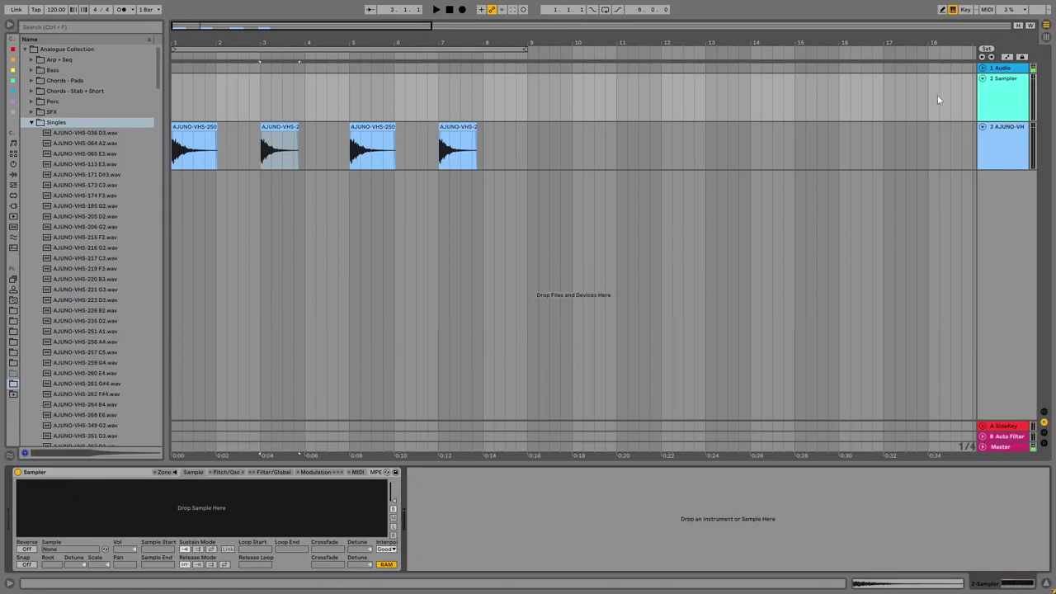
# Preview the AJUNO-VHS samples and load AJUNO-VHS-257 C5 into the Sampler, showing its key zones
pyautogui.click(96, 289)
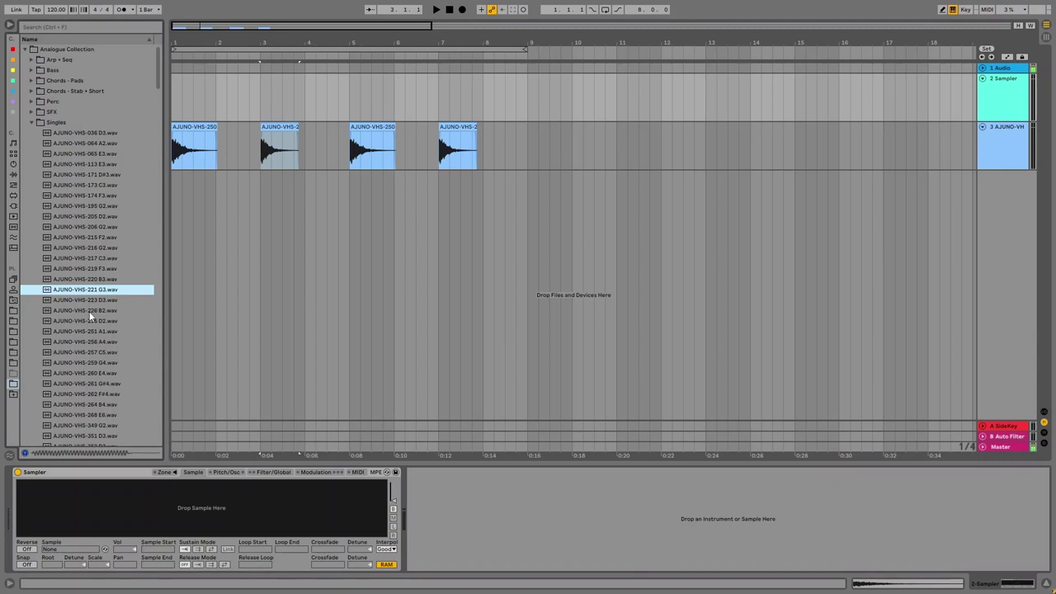
pyautogui.click(89, 310)
pyautogui.click(88, 353)
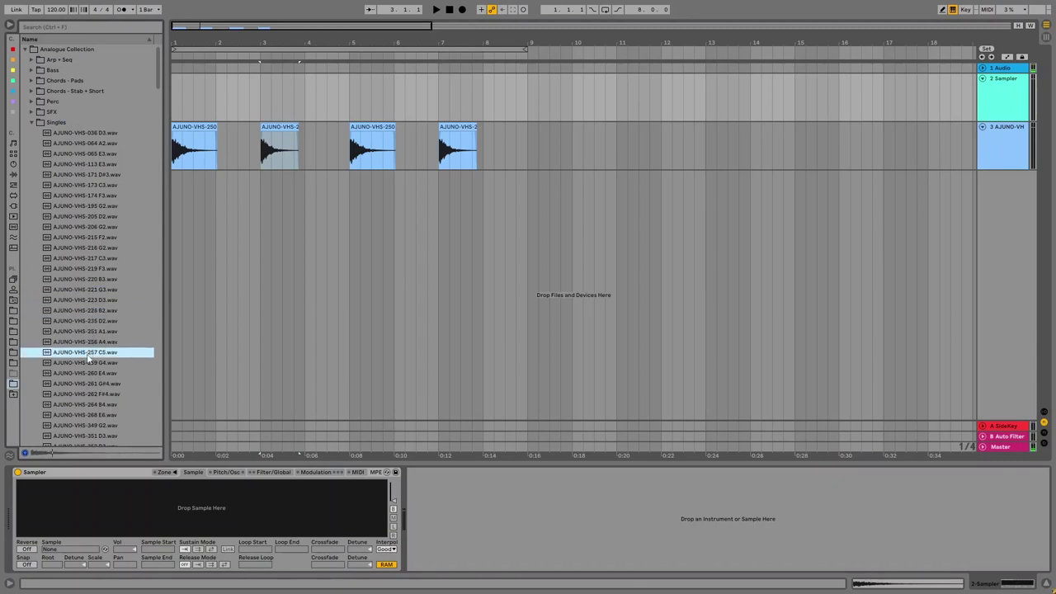
pyautogui.moveTo(89, 356); pyautogui.dragTo(197, 506)
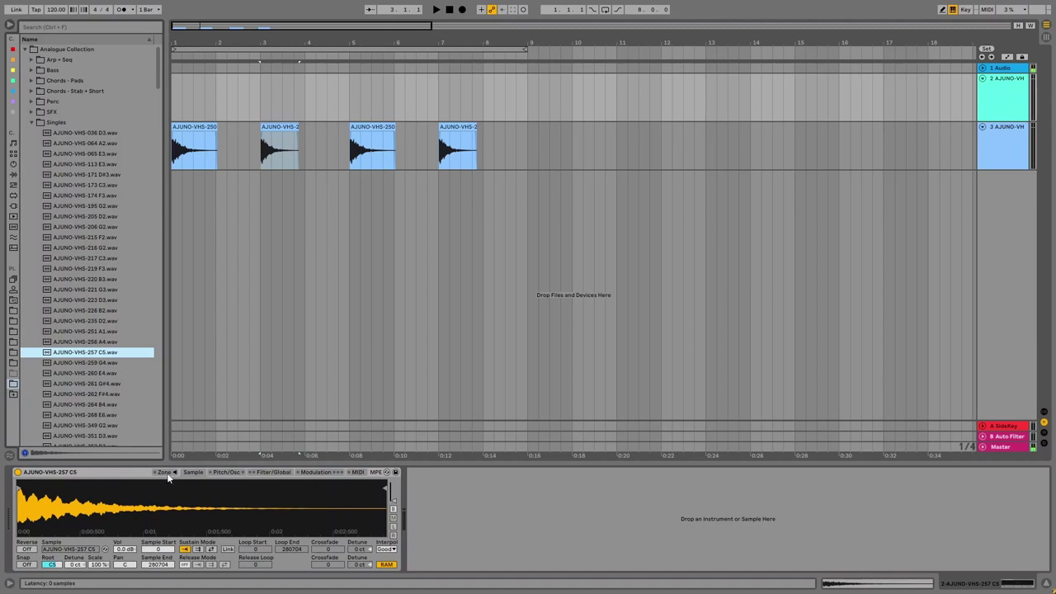
pyautogui.hotkey('shift', 'Tab')
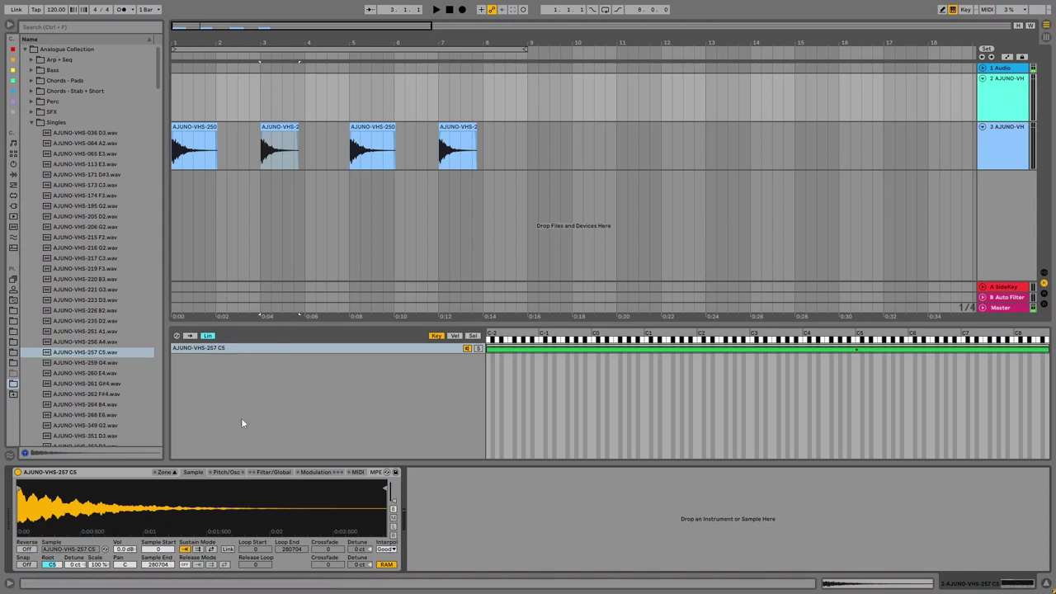
# Hide the Sampler's zone editor and audition the loaded AJUNO-VHS-257 C5 sample
pyautogui.click(173, 473)
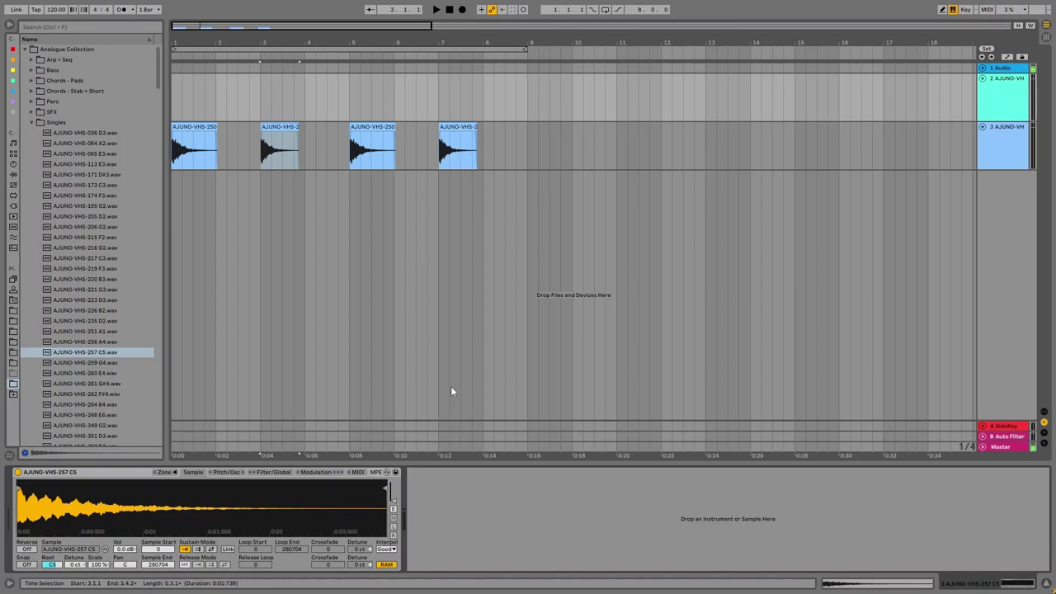
pyautogui.click(114, 356)
pyautogui.scroll(-5, 111, 362)
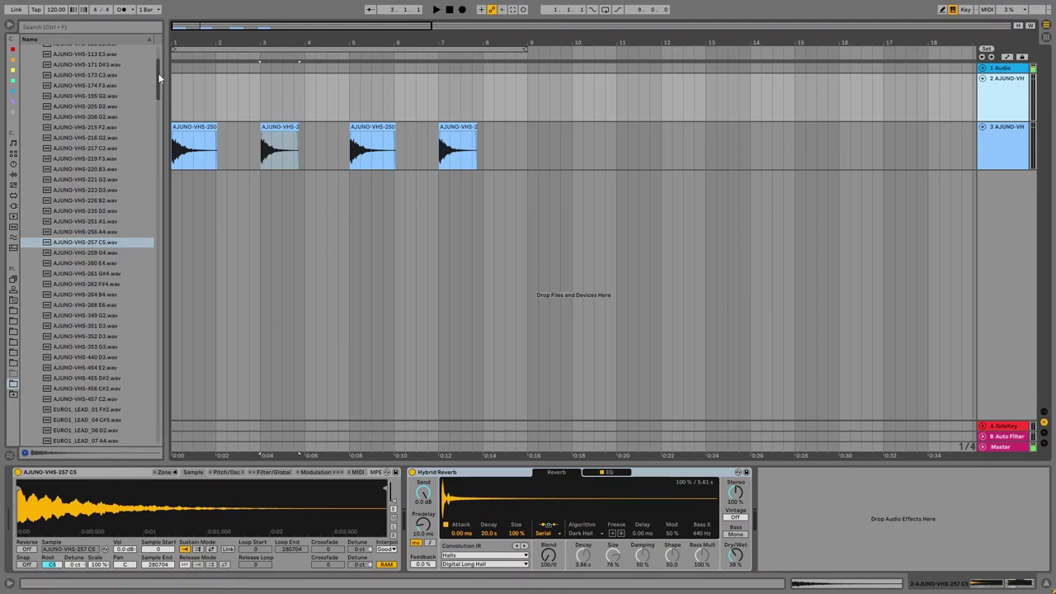
# Collapse the Singles folder and open the pack's Bass folder
pyautogui.scroll(5, 159, 73)
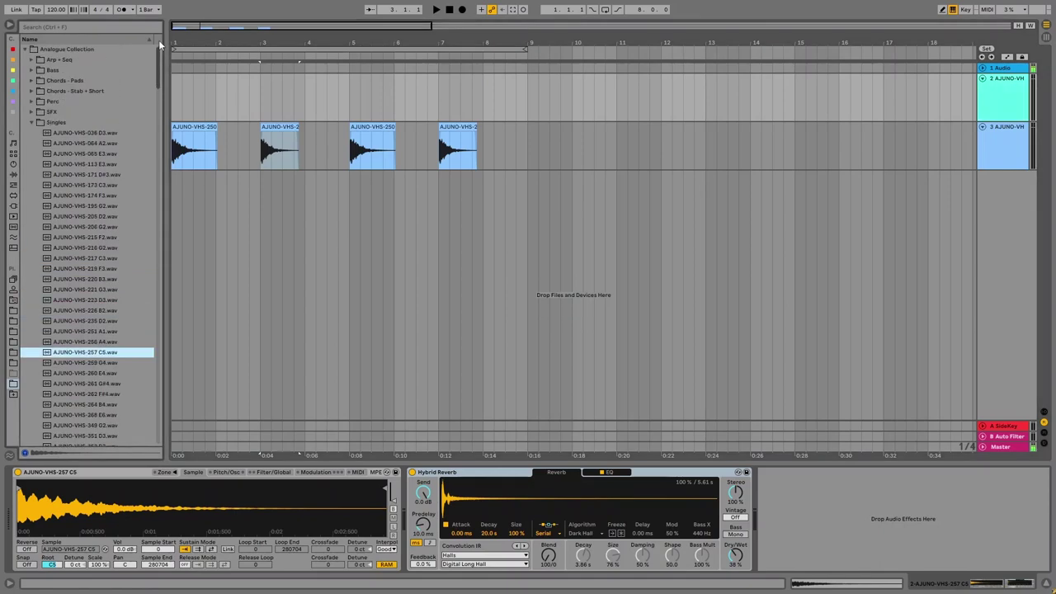
pyautogui.click(32, 122)
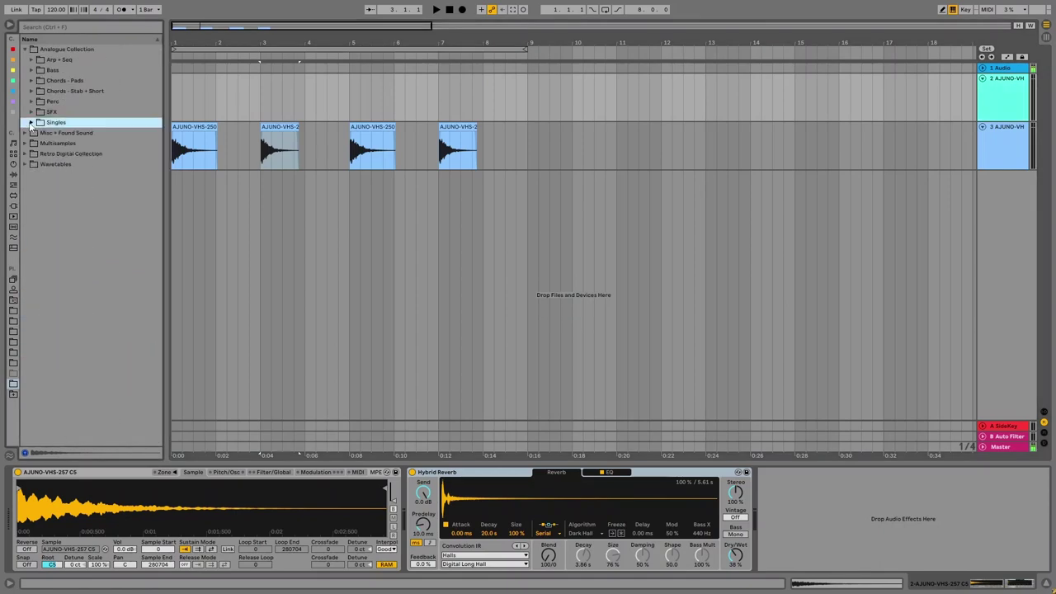
pyautogui.click(32, 70)
pyautogui.moveTo(156, 73)
pyautogui.mouseDown()
pyautogui.moveTo(157, 165)
pyautogui.moveTo(174, 78)
pyautogui.mouseUp()
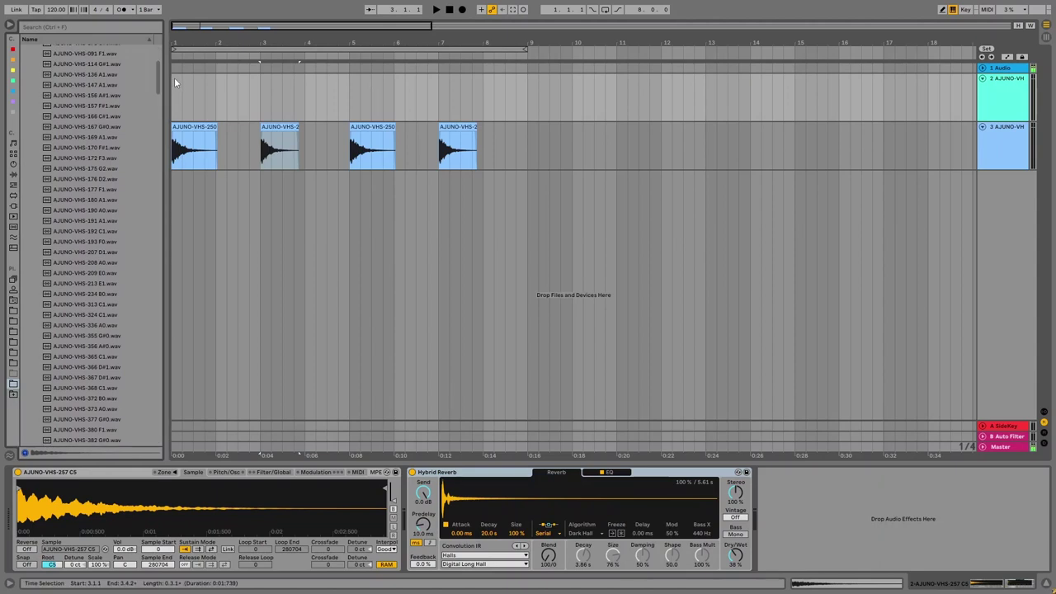
# Audition the AJUNO-VHS bass one-shots 193 F0, 208 A0, 373 A0, 393 A1, 394 F#1 and 396 F0
pyautogui.click(109, 241)
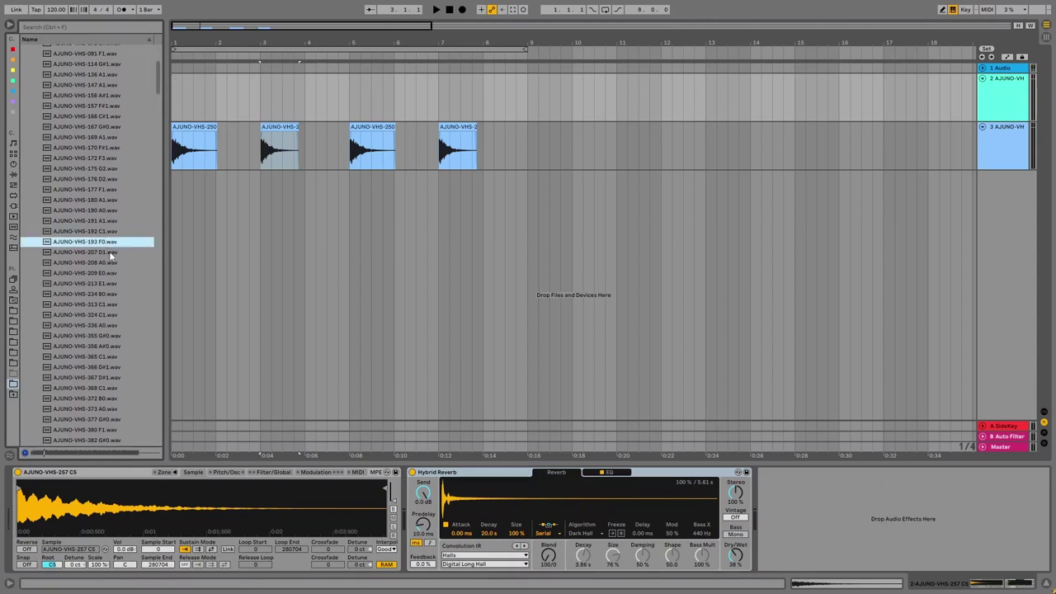
pyautogui.click(109, 262)
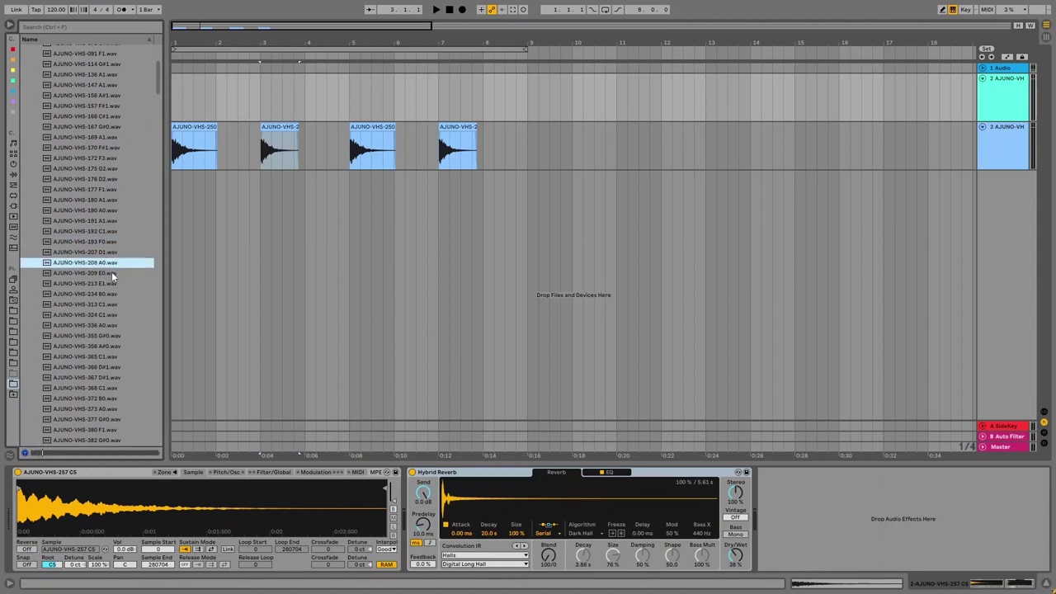
pyautogui.scroll(-3, 121, 330)
pyautogui.click(119, 332)
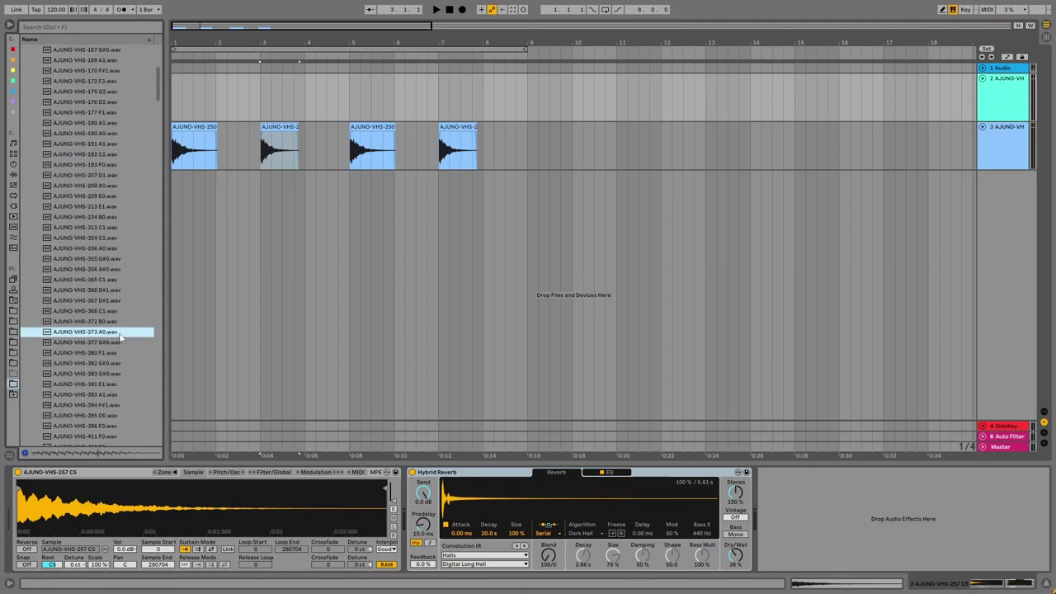
pyautogui.scroll(-3, 118, 332)
pyautogui.click(118, 330)
pyautogui.click(118, 339)
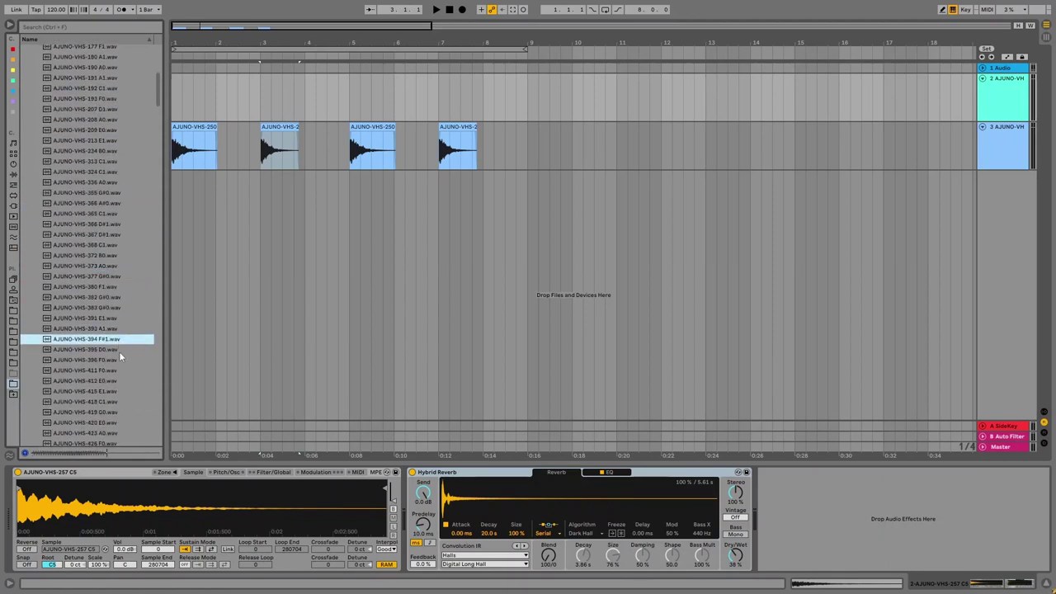
pyautogui.click(119, 359)
# Audition AJUNO-VHS bass samples 420 E0, 430 E0, 432 B0 and 433 G0
pyautogui.scroll(-2, 119, 370)
pyautogui.scroll(-2, 119, 371)
pyautogui.click(118, 355)
pyautogui.scroll(-4, 116, 346)
pyautogui.click(114, 332)
pyautogui.click(113, 354)
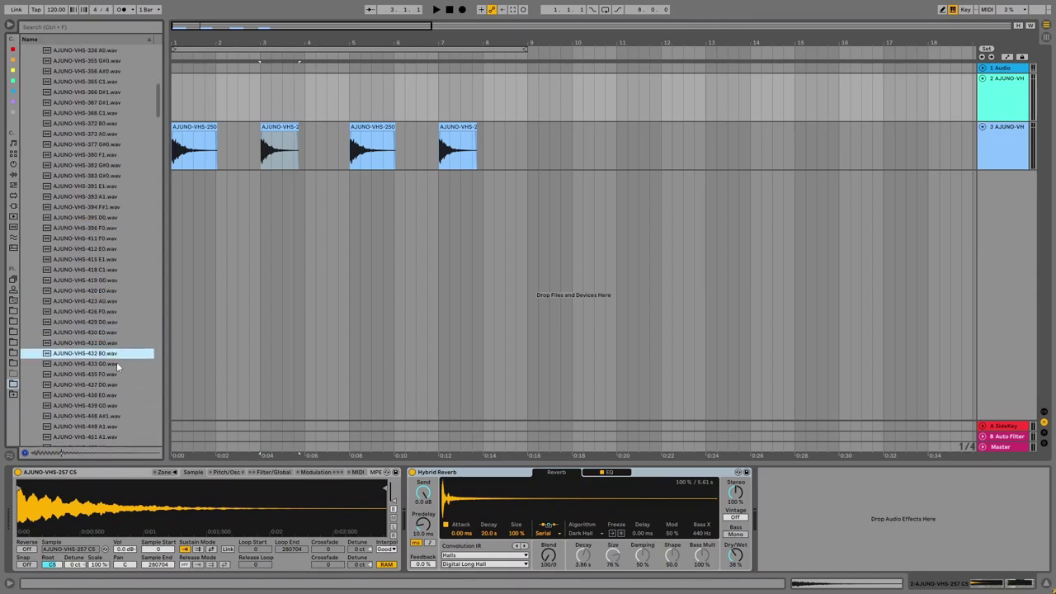
pyautogui.click(117, 365)
# Audition the J106 CASSETTE1, J106 FEB18_489 A1 and JX3P Sour Square C2 bass samples
pyautogui.moveTo(160, 113); pyautogui.dragTo(156, 165)
pyautogui.click(82, 261)
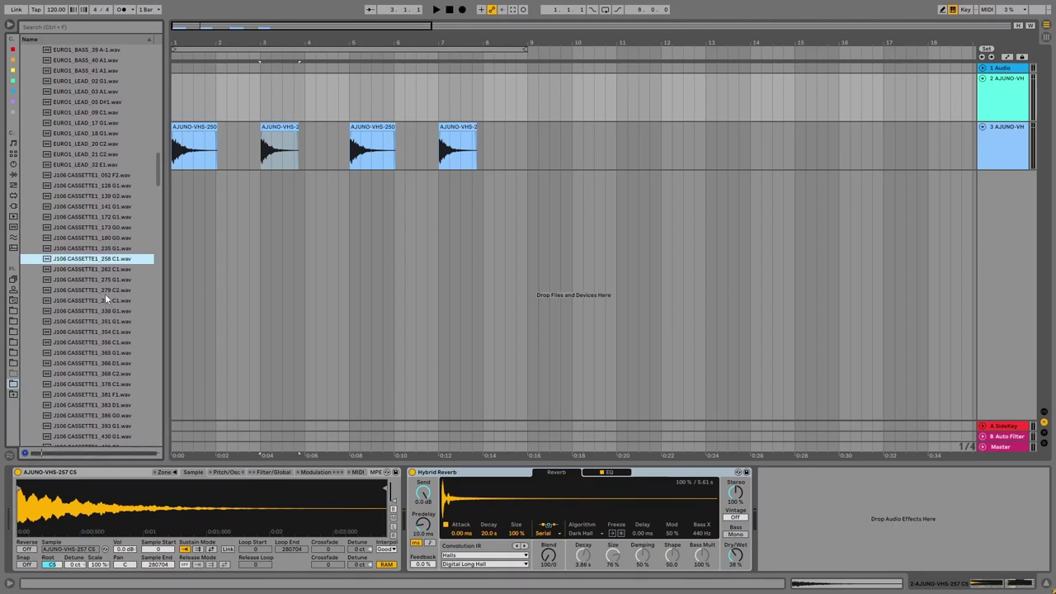
pyautogui.click(110, 271)
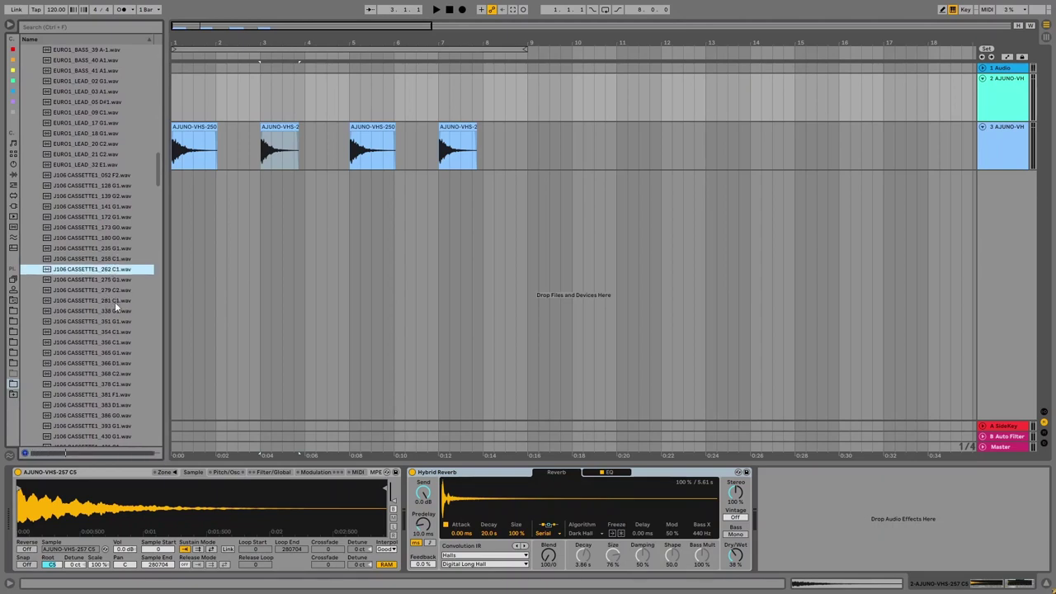
pyautogui.click(115, 302)
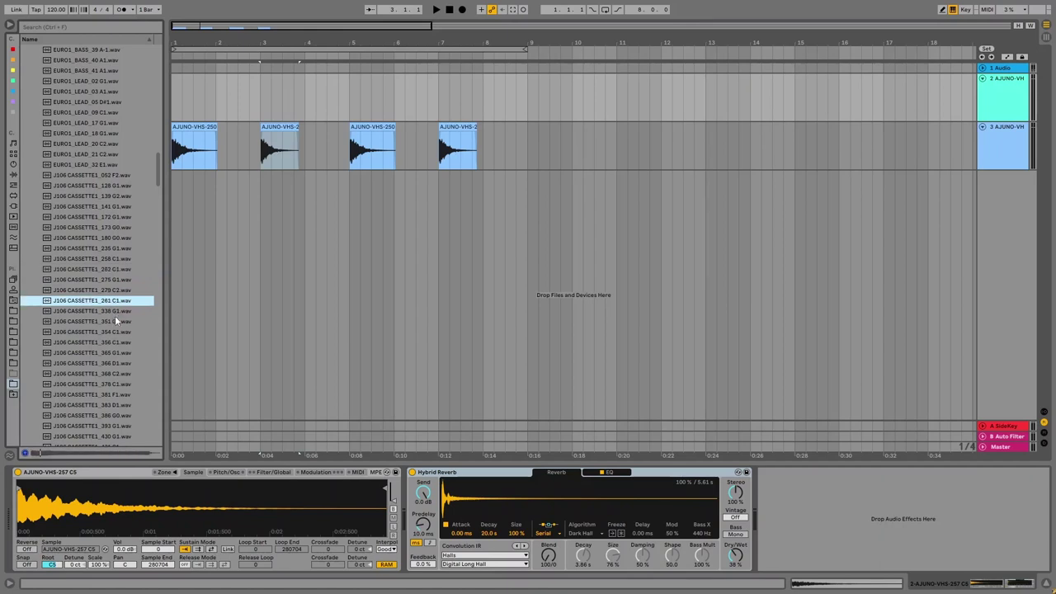
pyautogui.moveTo(157, 171); pyautogui.dragTo(157, 188)
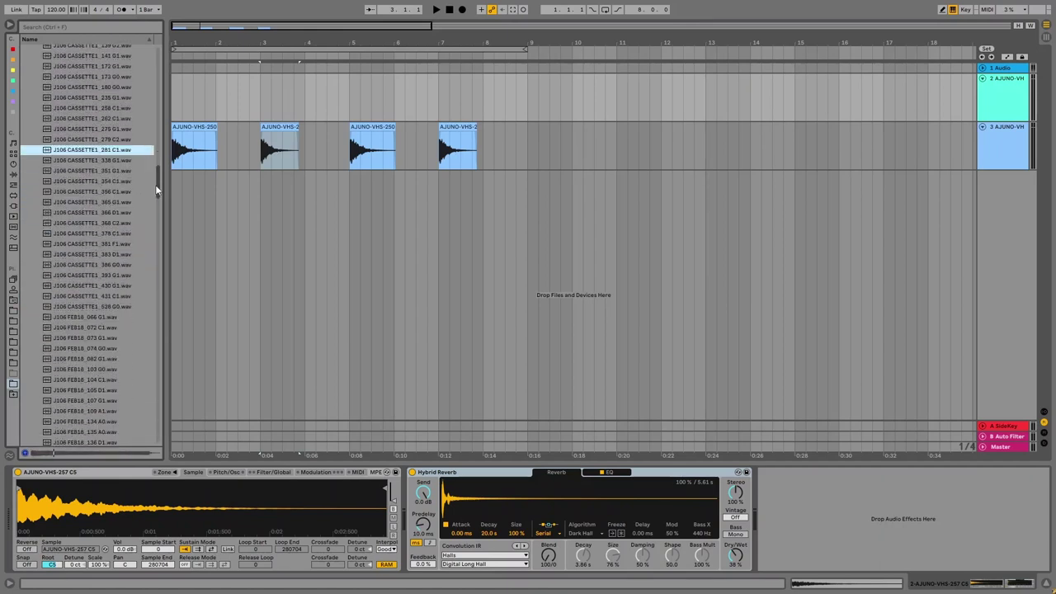
pyautogui.click(112, 263)
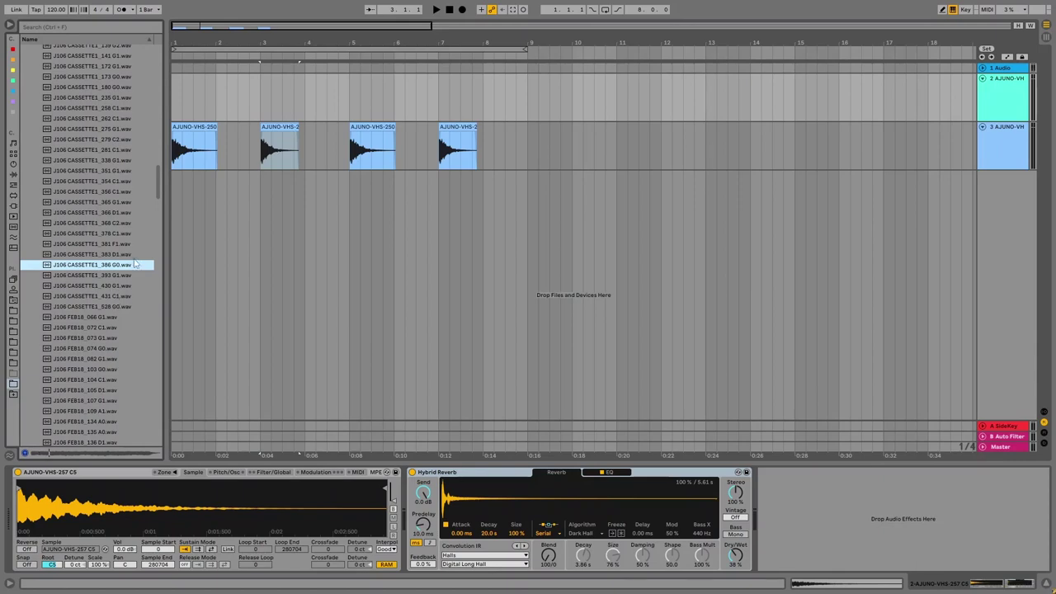
pyautogui.moveTo(159, 184); pyautogui.dragTo(156, 207)
pyautogui.click(100, 268)
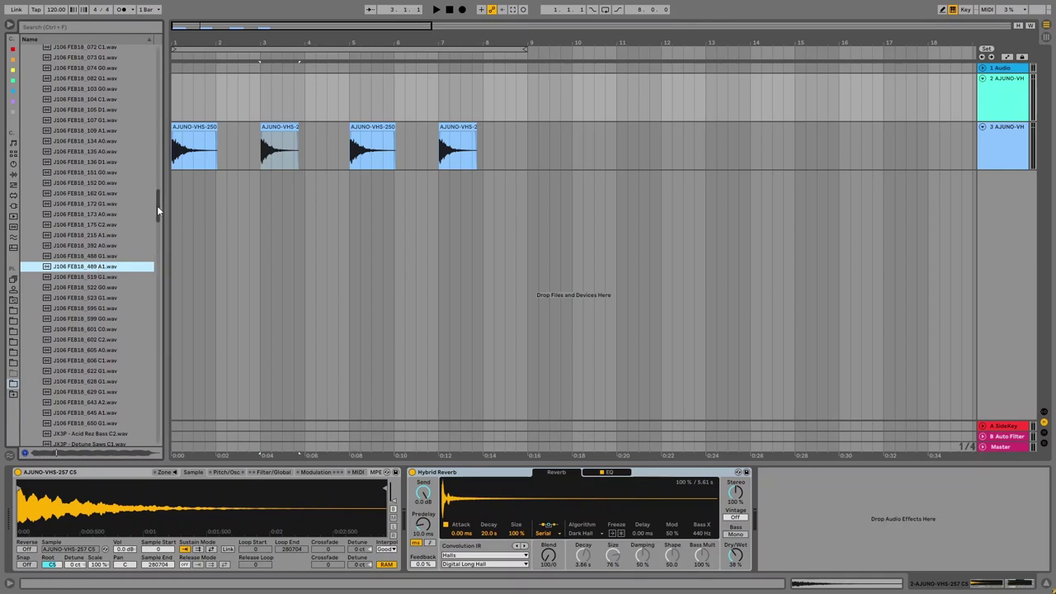
pyautogui.moveTo(156, 206); pyautogui.dragTo(157, 238)
pyautogui.click(108, 315)
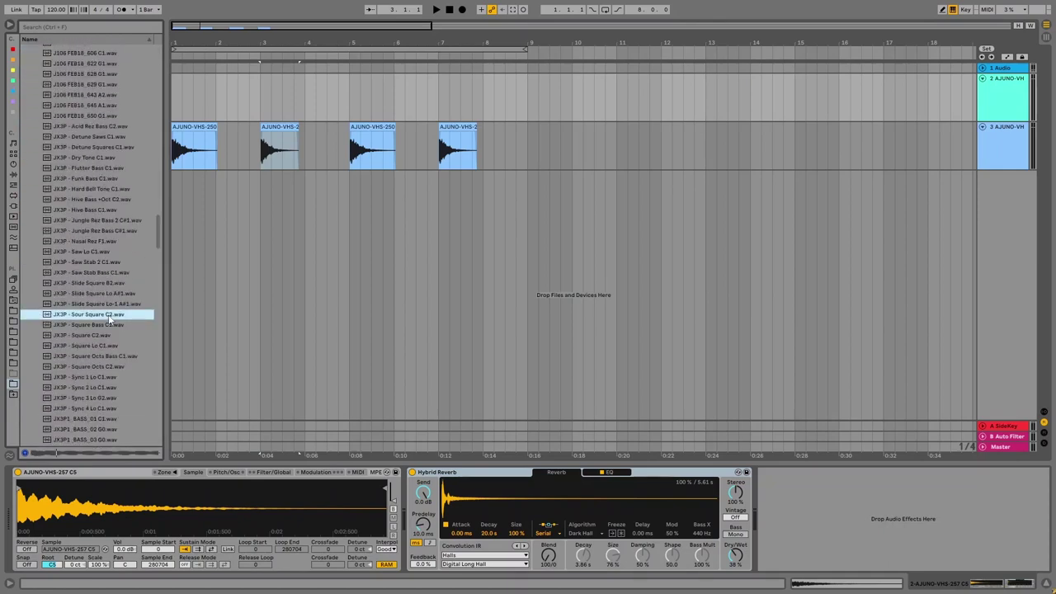
pyautogui.moveTo(155, 231); pyautogui.dragTo(157, 251)
# Audition the MS20_NOV18 bass samples and the NMOD_SEPT17-26 G1 bass
pyautogui.scroll(-15, 151, 299)
pyautogui.click(120, 313)
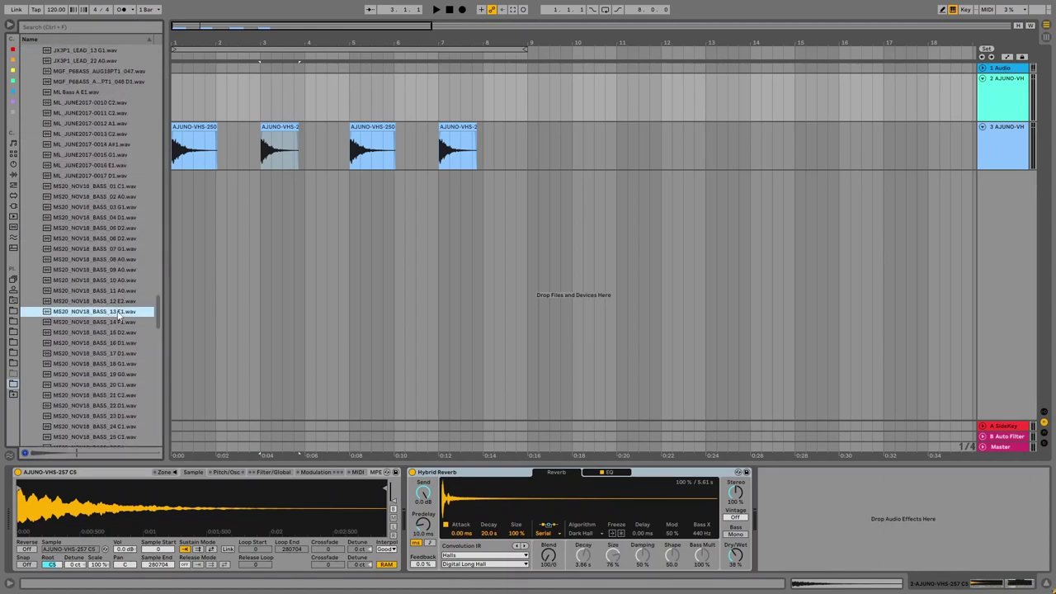
pyautogui.click(120, 281)
pyautogui.click(122, 259)
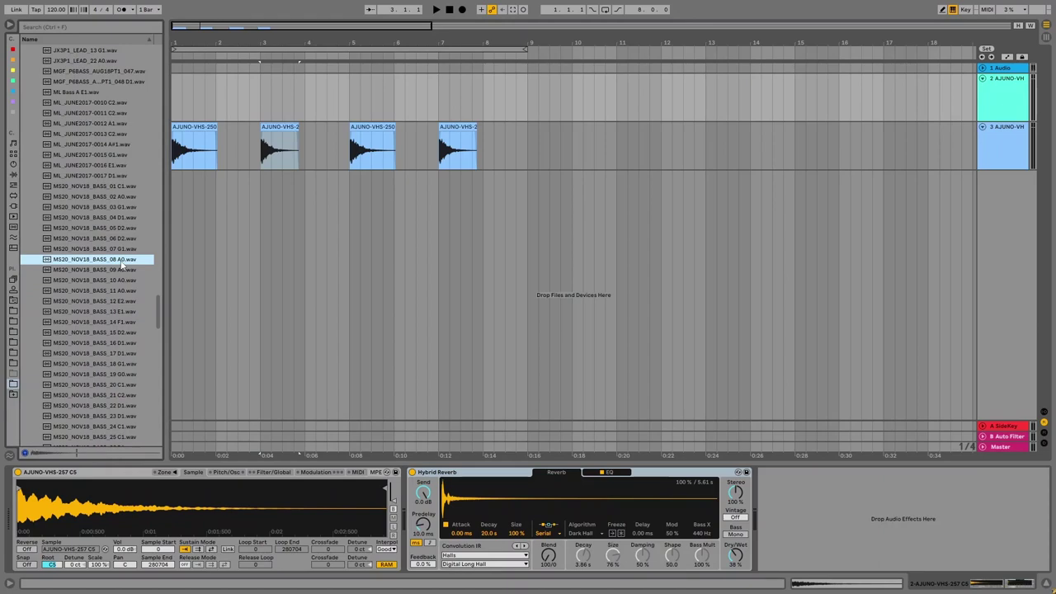
pyautogui.scroll(-10, 123, 322)
pyautogui.click(126, 323)
pyautogui.click(125, 345)
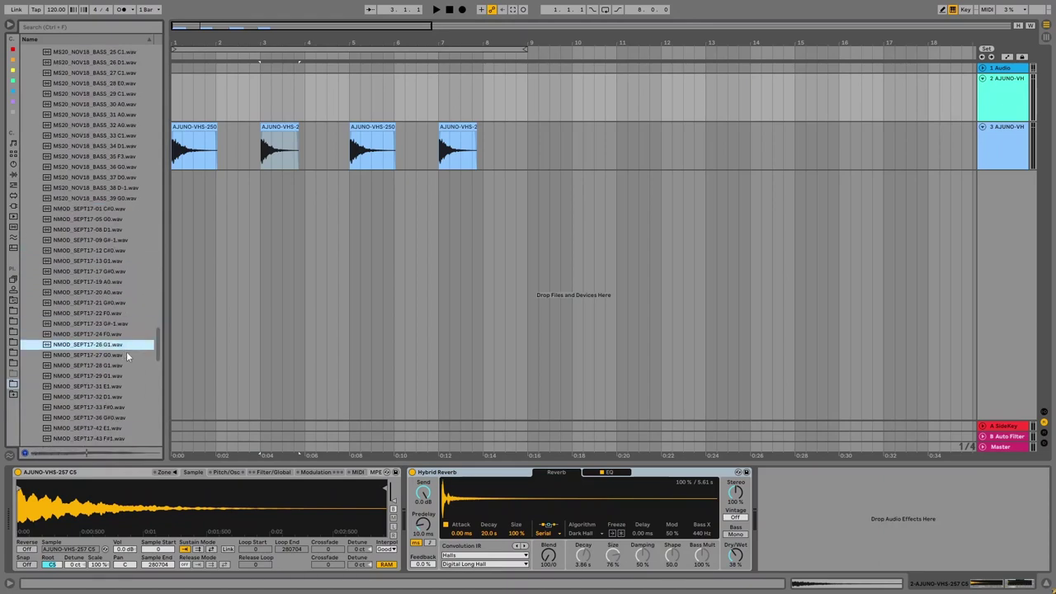
pyautogui.moveTo(157, 345); pyautogui.dragTo(158, 360)
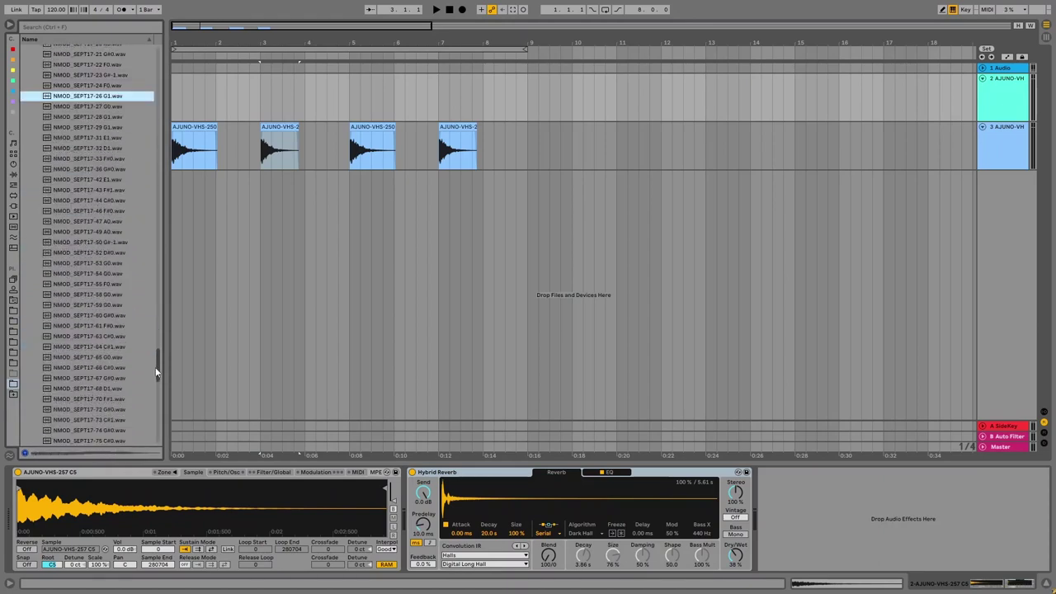
# Audition NMOD_SEPT17 basses 67 to 74, then P08_BASS_19 C1 and S37_NOV18_BASS_21 G1
pyautogui.click(120, 364)
pyautogui.click(122, 376)
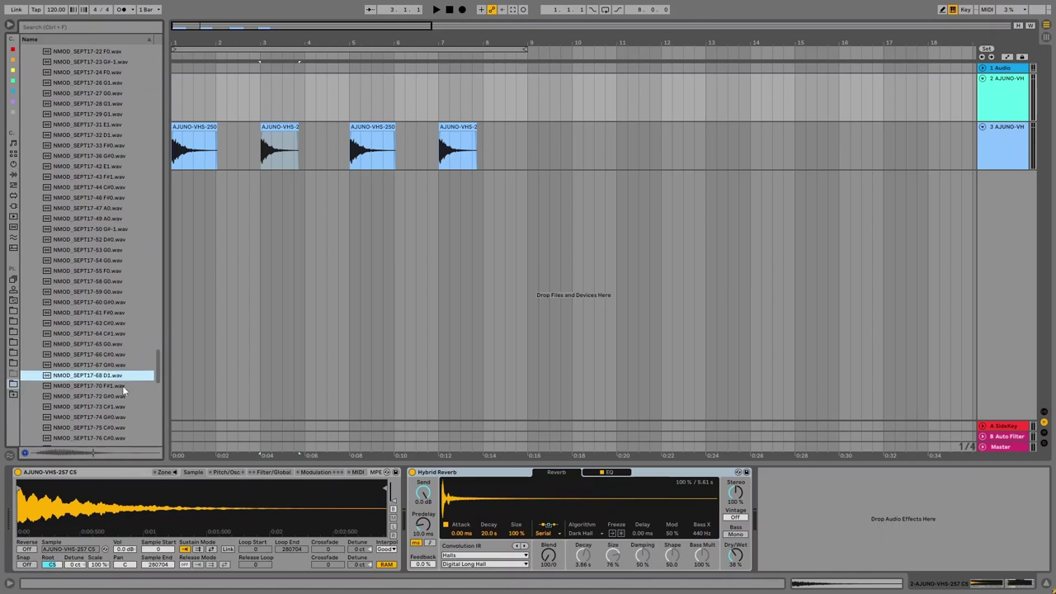
pyautogui.click(123, 387)
pyautogui.click(124, 396)
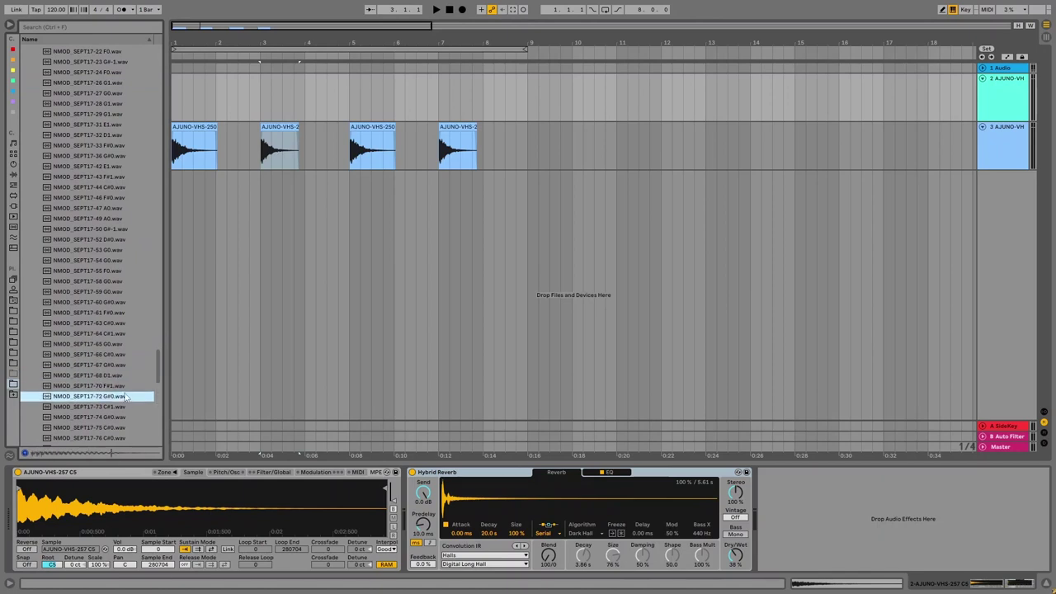
pyautogui.click(125, 407)
pyautogui.click(125, 416)
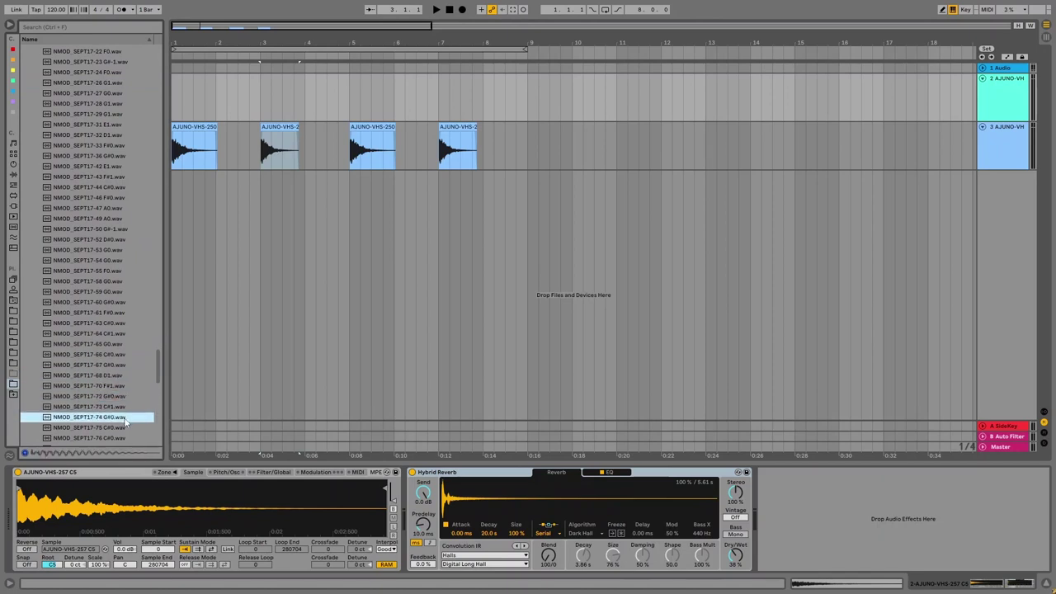
pyautogui.moveTo(159, 365); pyautogui.dragTo(147, 414)
pyautogui.click(100, 295)
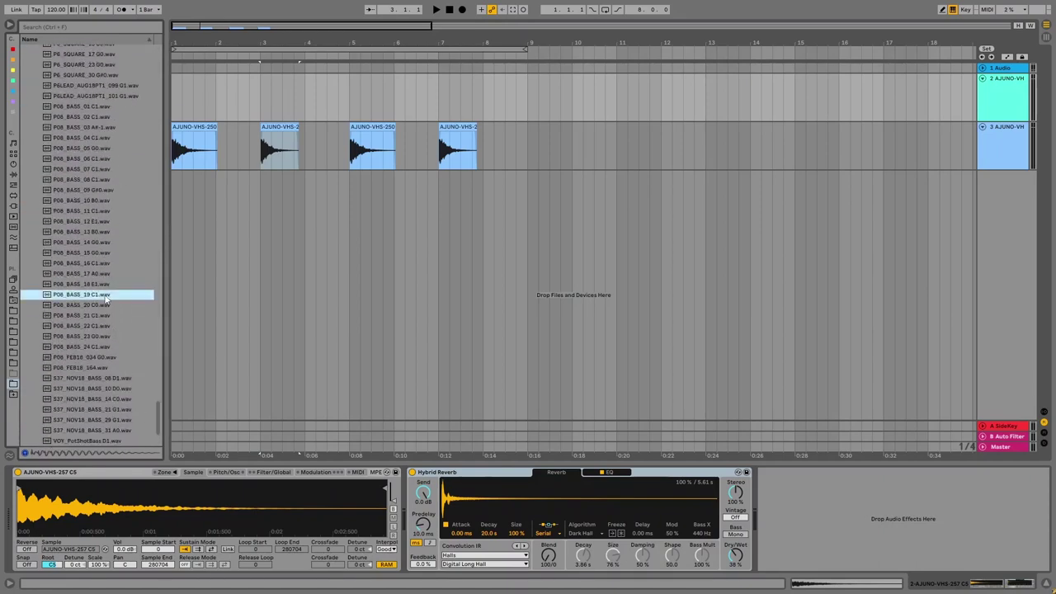
pyautogui.scroll(-3, 83, 334)
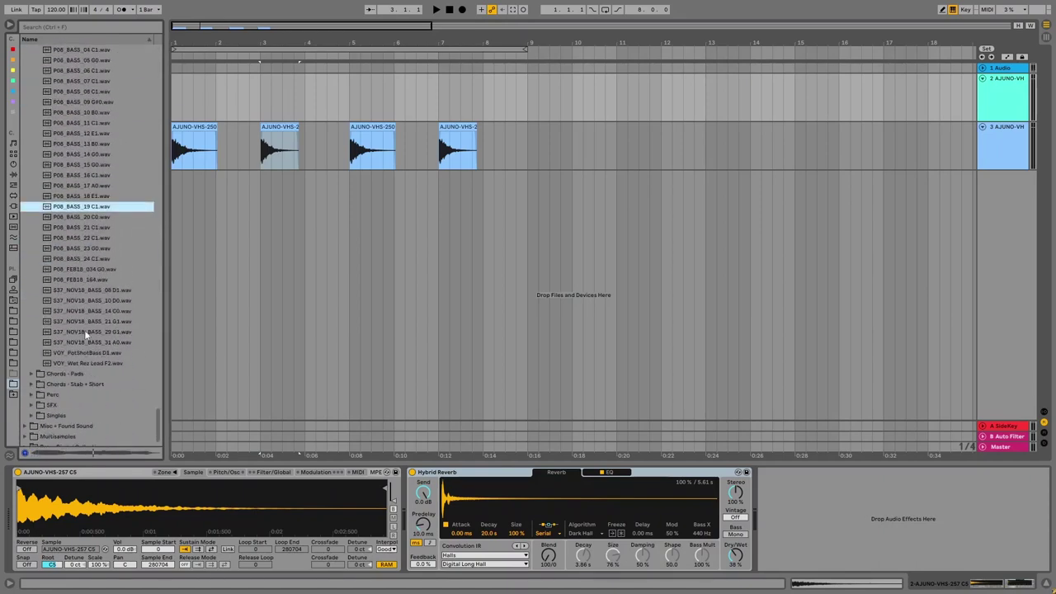
pyautogui.click(109, 322)
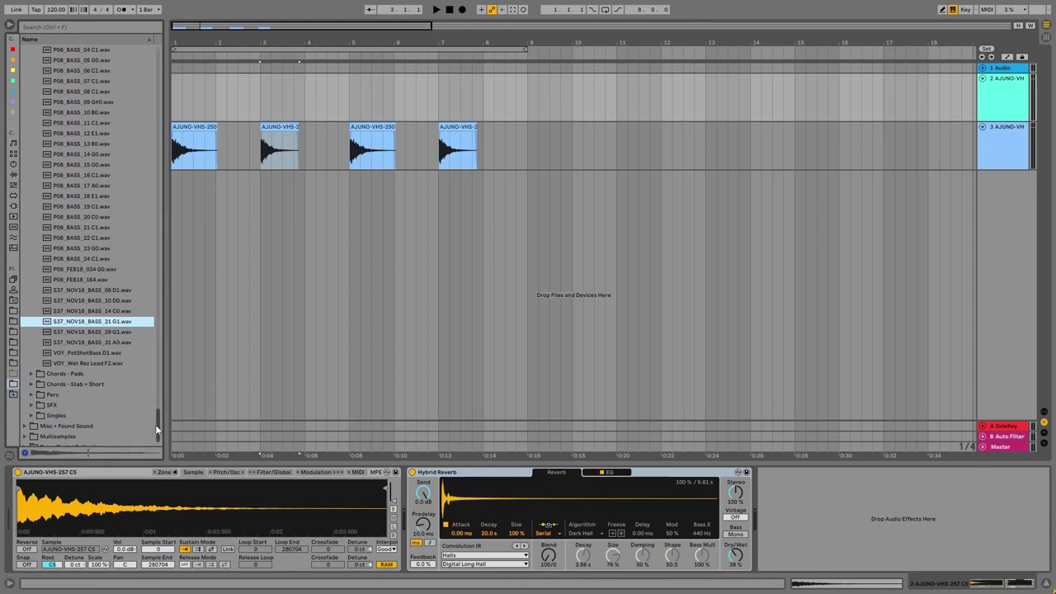
pyautogui.moveTo(157, 429); pyautogui.dragTo(142, 220)
# Collapse the Bass and Analogue Collection folders and expand Misc + Found Sound
pyautogui.click(51, 72)
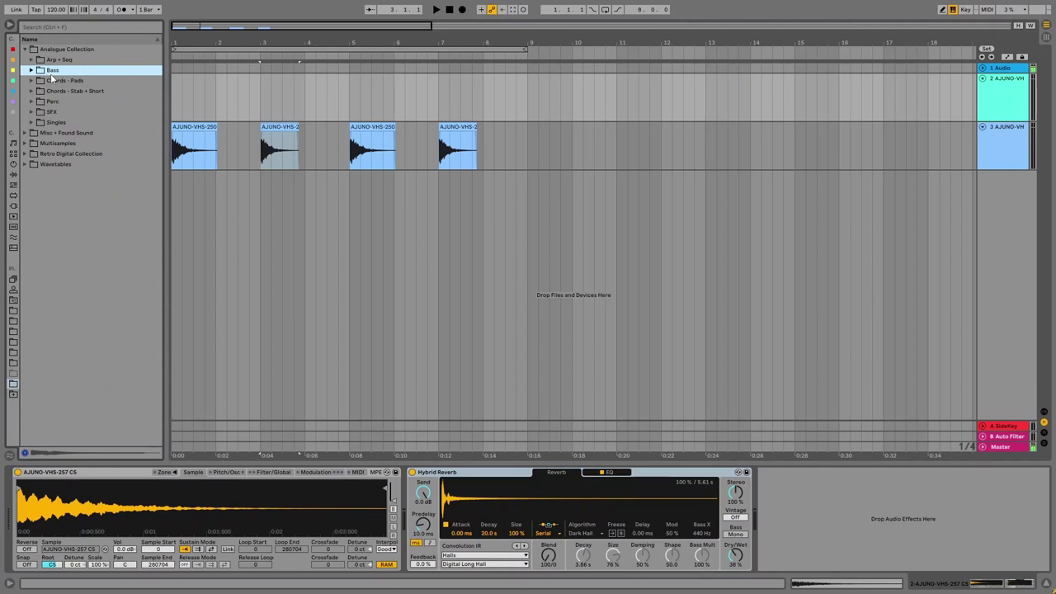
pyautogui.click(25, 50)
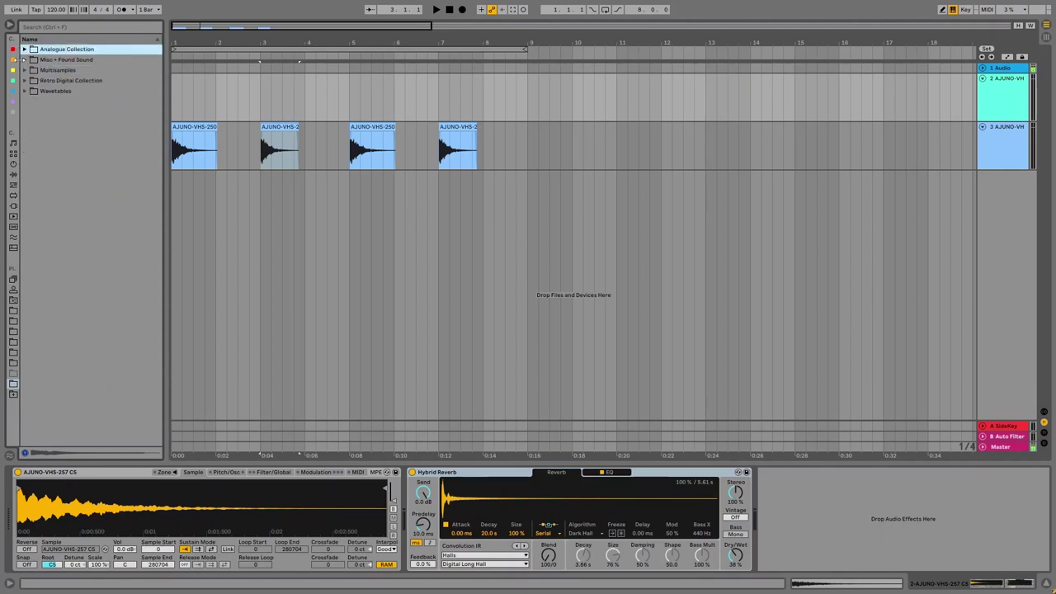
pyautogui.click(25, 59)
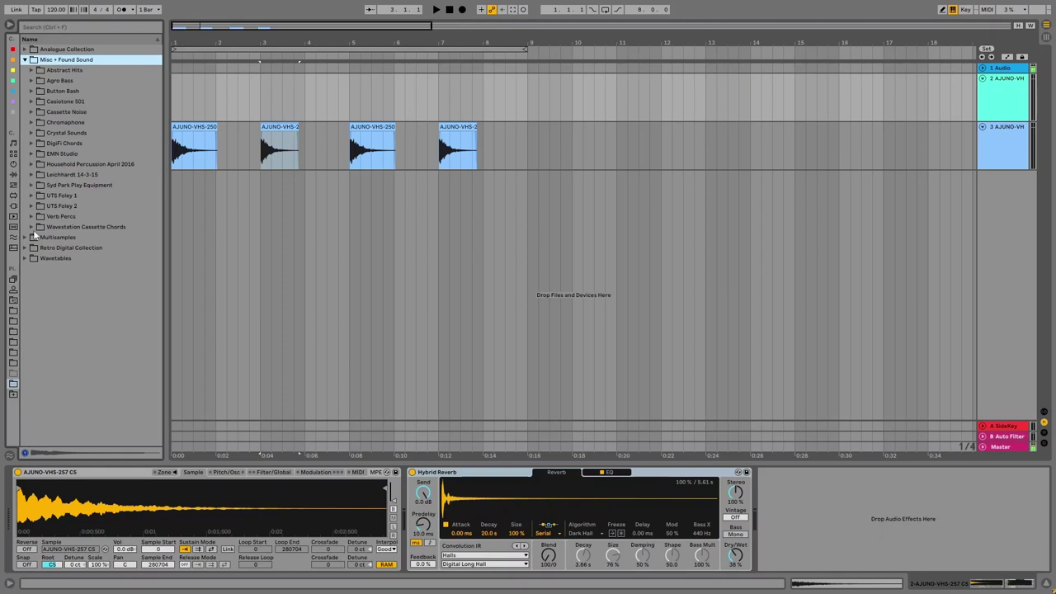
# Peek into Casiotone 501, fold it back, and expand Button Bash's subfolders
pyautogui.click(54, 102)
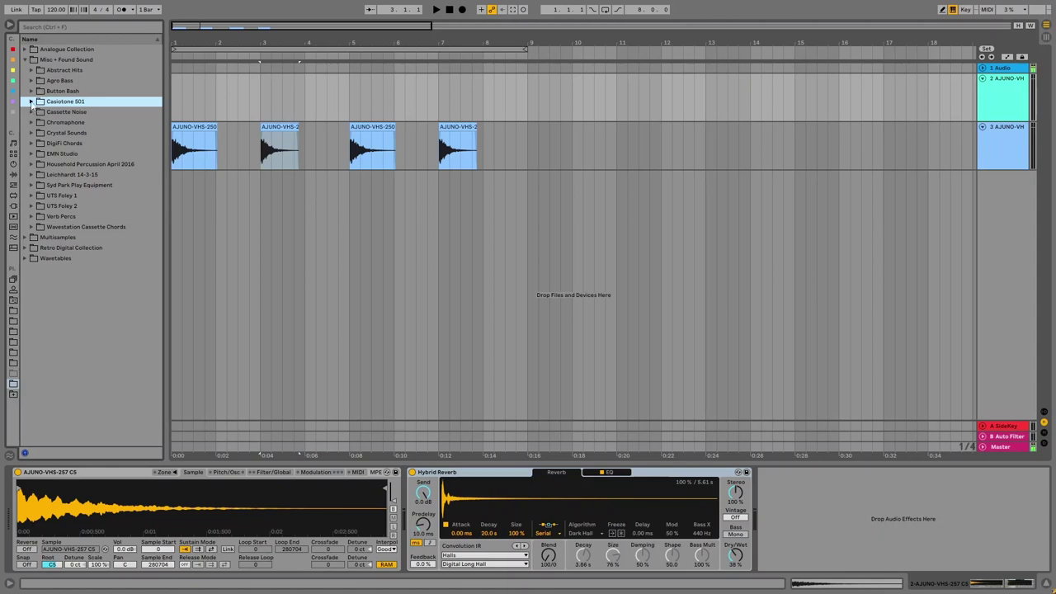
pyautogui.click(30, 102)
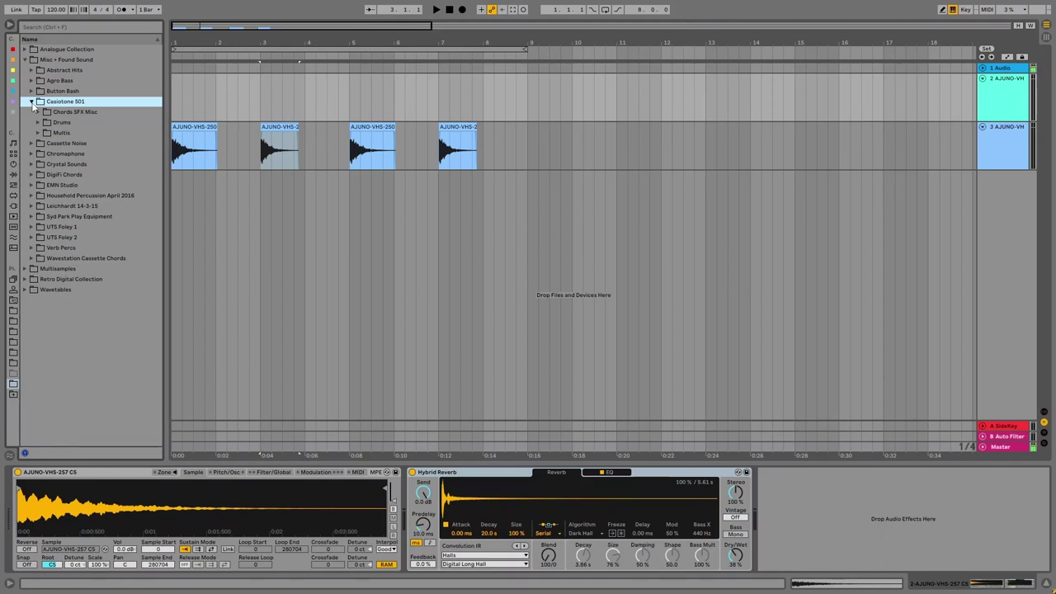
pyautogui.click(32, 103)
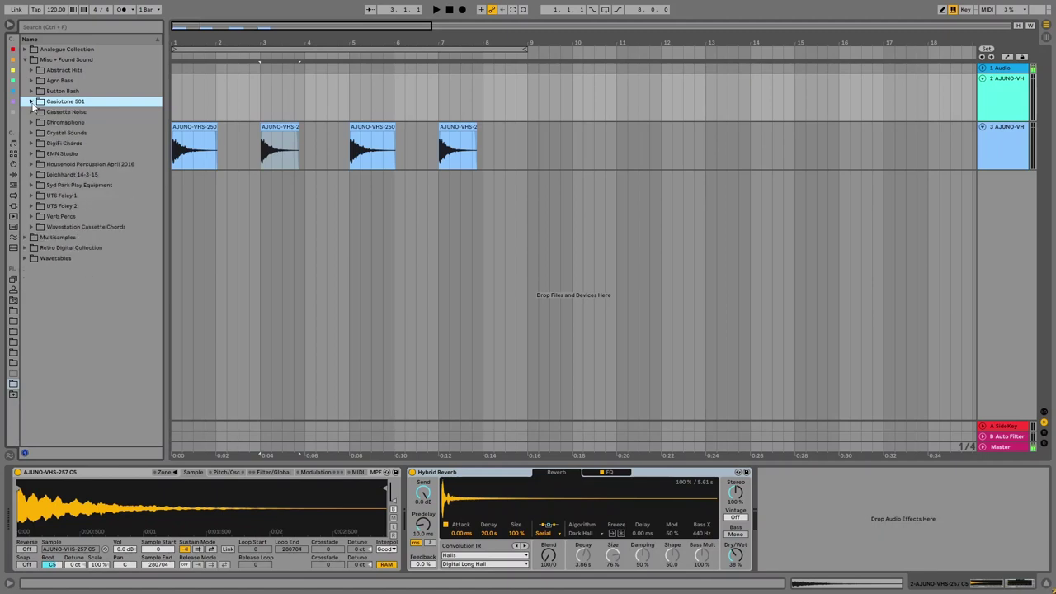
pyautogui.press('Up')
pyautogui.press('Right')
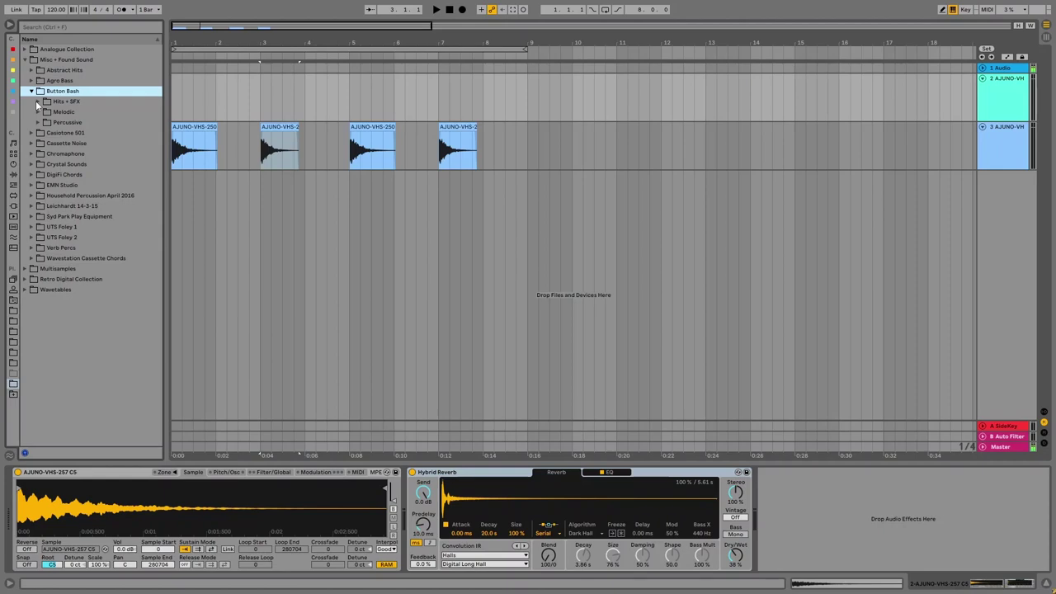
# Browse the Button Bash Melodic and Cassette Noise sample lists, folding each shut afterwards
pyautogui.click(38, 111)
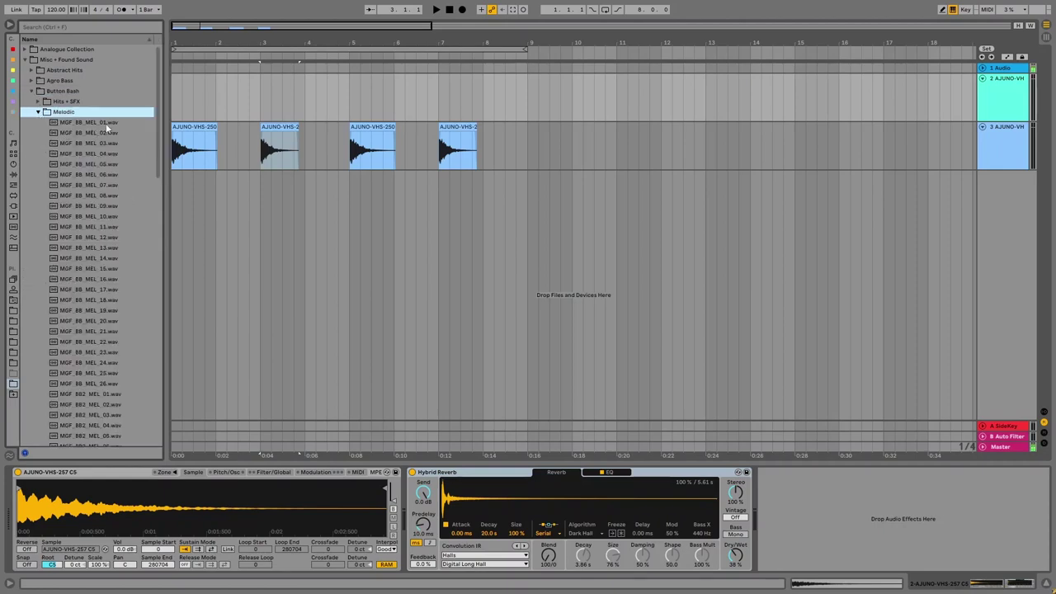
pyautogui.moveTo(160, 141); pyautogui.dragTo(190, 207)
pyautogui.click(32, 114)
pyautogui.click(32, 112)
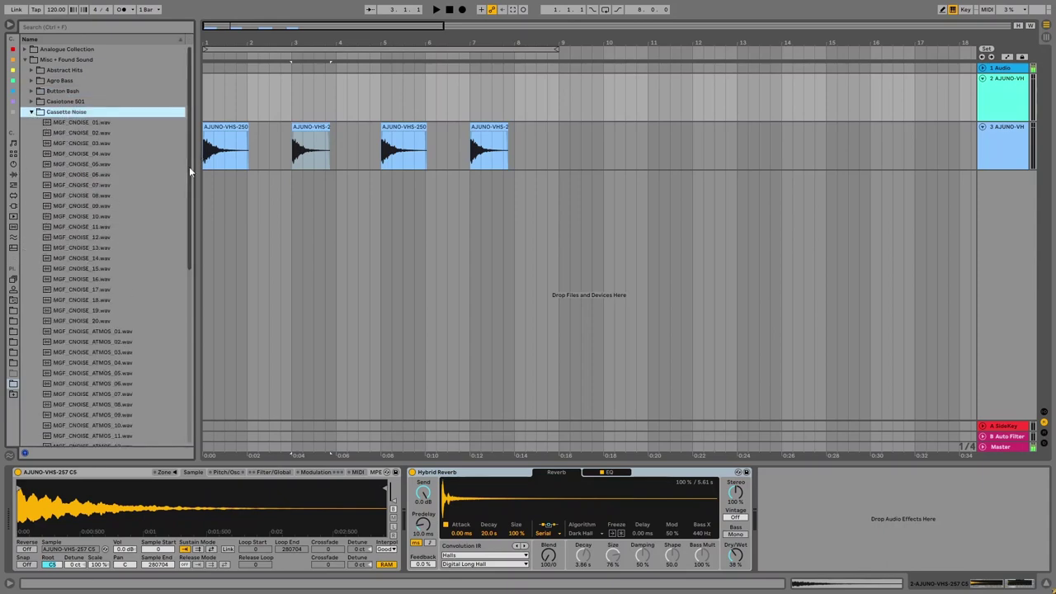
pyautogui.moveTo(189, 166)
pyautogui.mouseDown()
pyautogui.moveTo(188, 248)
pyautogui.moveTo(190, 157)
pyautogui.mouseUp()
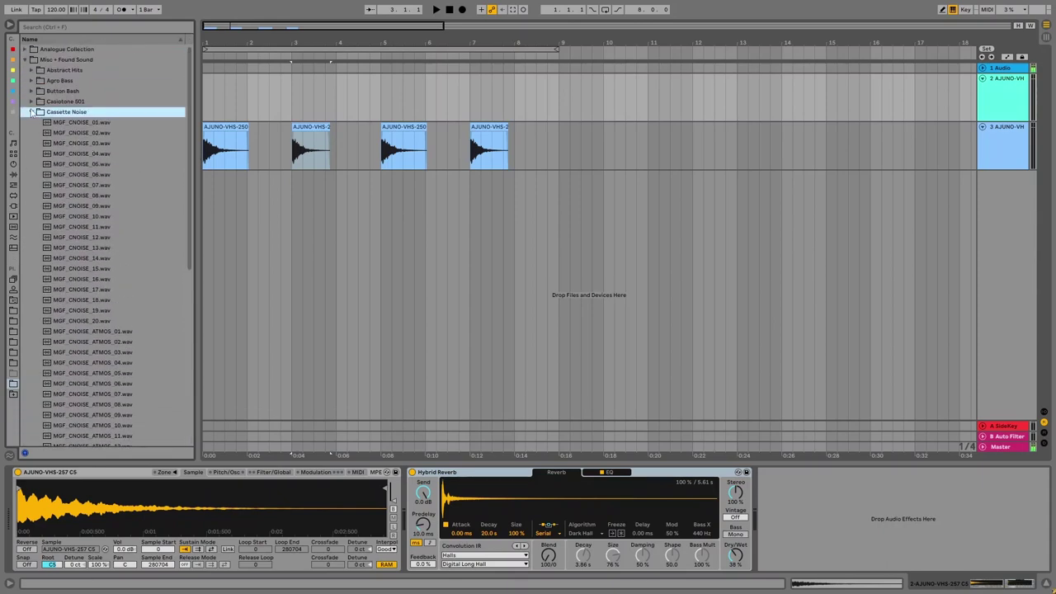
pyautogui.click(31, 113)
# Select the Chromaphone folder in Misc + Found Sound
pyautogui.click(63, 123)
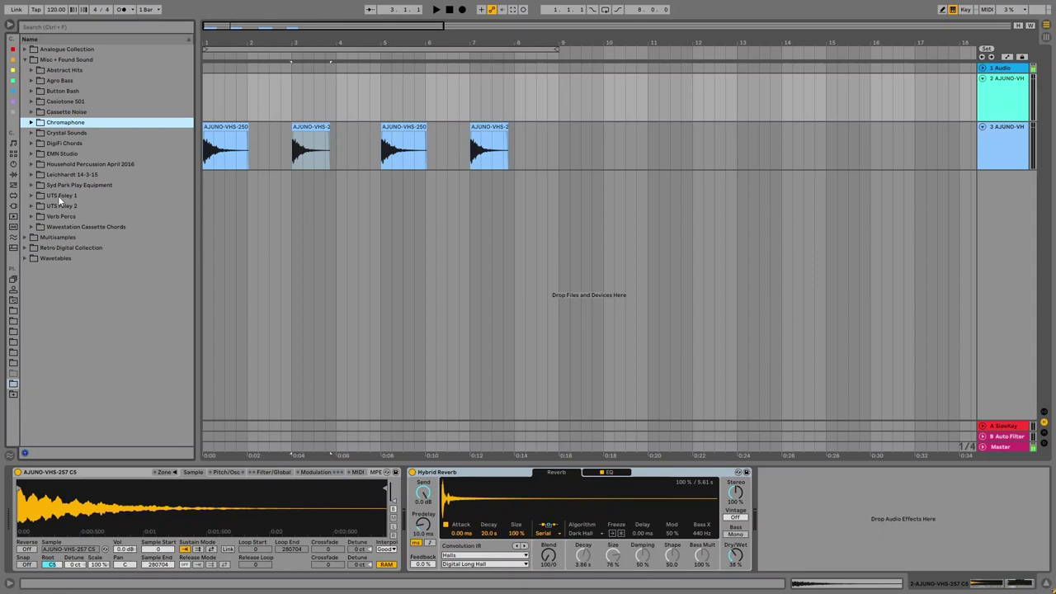
# Browse UTS Foley 1's Long + Med and Short samples and UTS Foley 2, then collapse the list
pyautogui.click(31, 196)
pyautogui.click(37, 206)
pyautogui.scroll(-5, 69, 239)
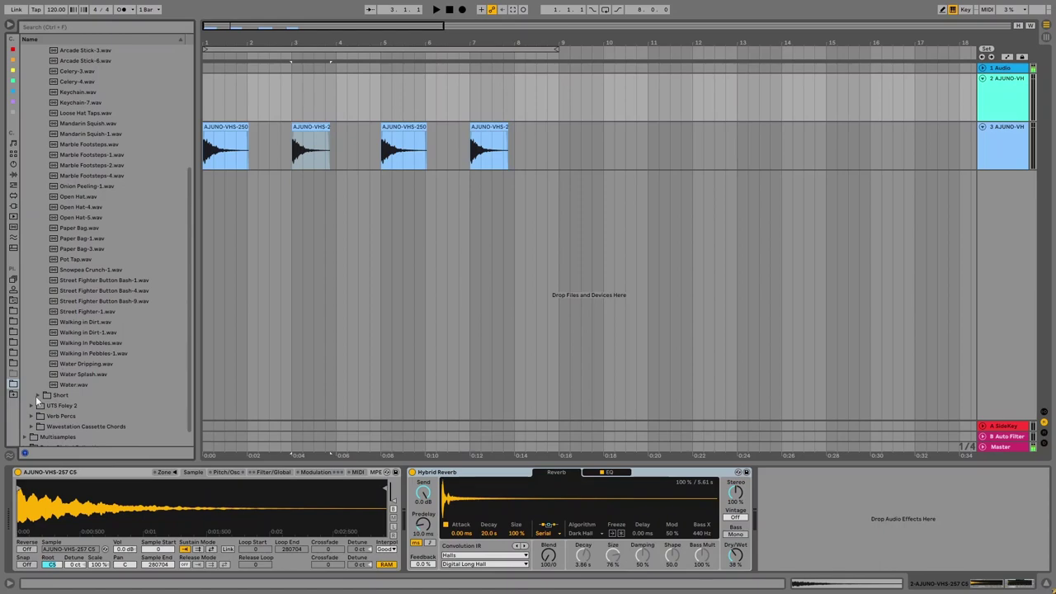
pyautogui.click(37, 402)
pyautogui.moveTo(187, 115); pyautogui.dragTo(195, 414)
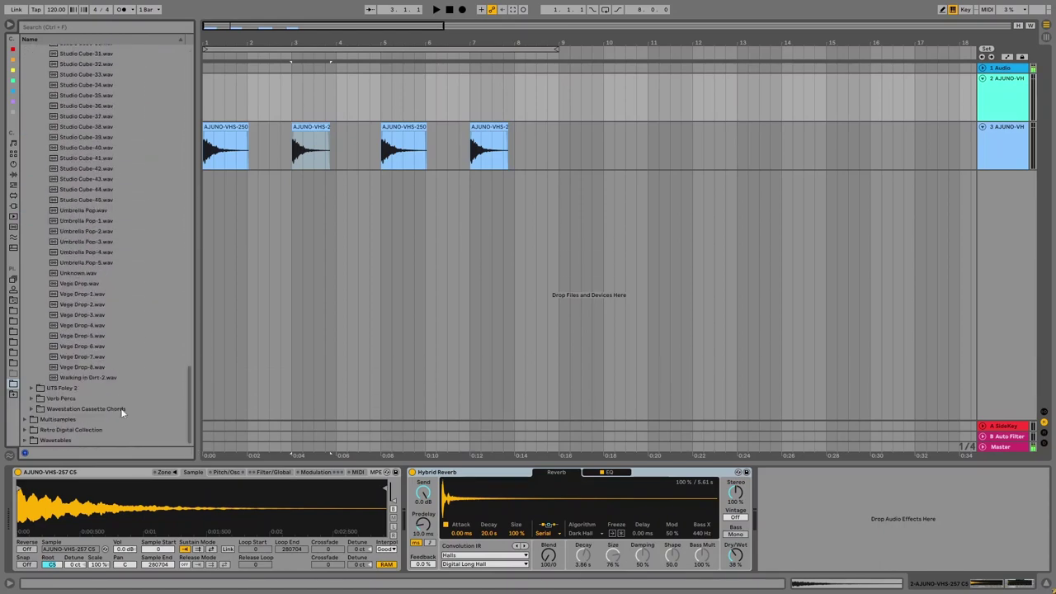
pyautogui.click(40, 392)
pyautogui.moveTo(192, 100); pyautogui.dragTo(189, 410)
pyautogui.press('Left')
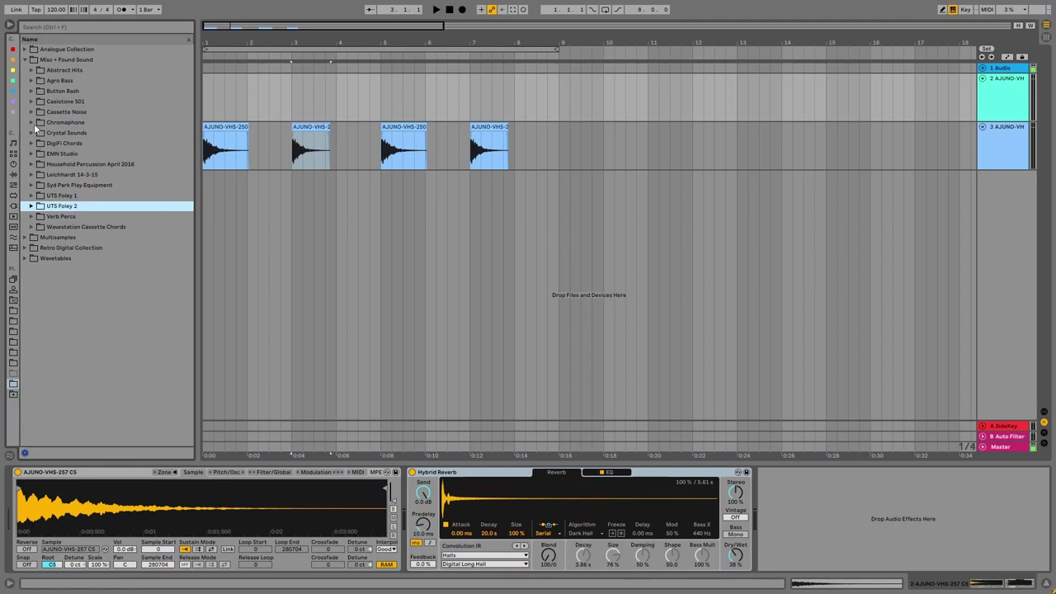
# Collapse Misc + Found Sound and open the Retro Digital Collection's Bass folder
pyautogui.press('Left')
pyautogui.press('Left')
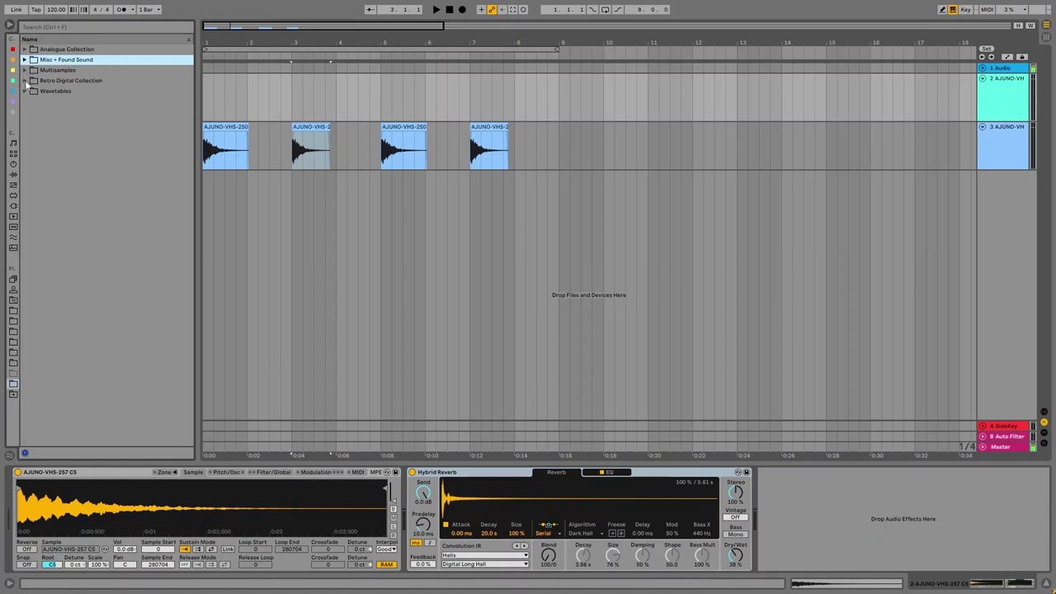
pyautogui.click(26, 81)
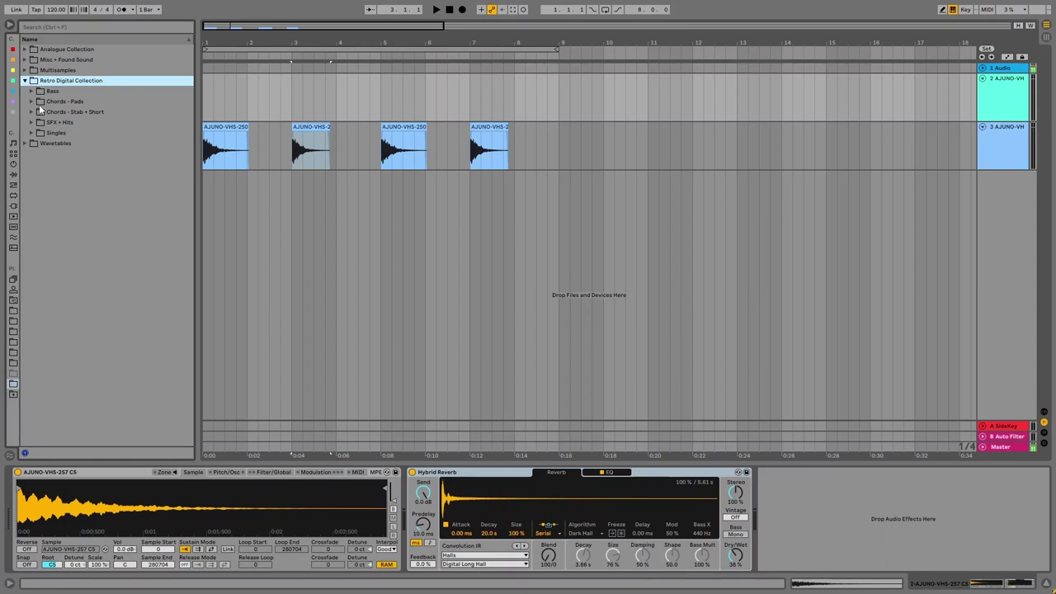
pyautogui.click(31, 91)
pyautogui.scroll(-15, 188, 210)
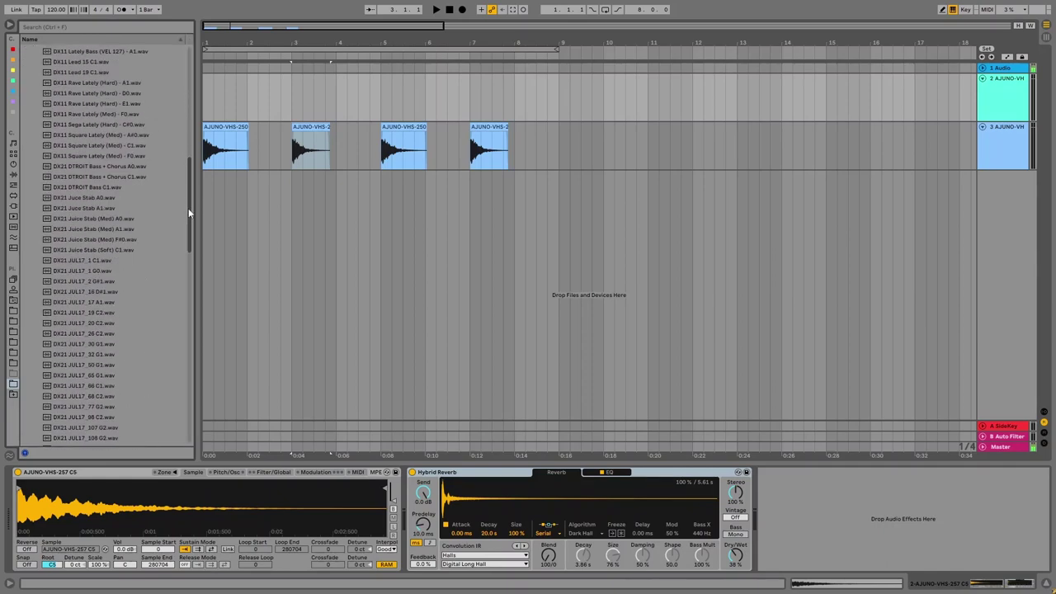
pyautogui.scroll(-1, 179, 256)
pyautogui.scroll(-5, 132, 252)
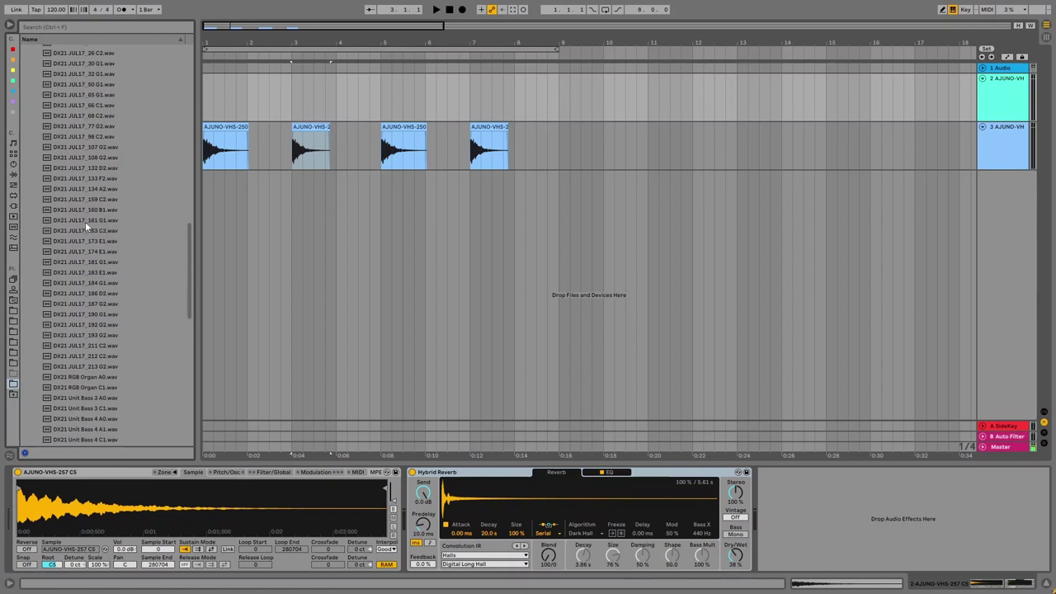
# Audition the DX21 JUL17 bass samples 161 G1 through 211 C2
pyautogui.click(85, 221)
pyautogui.click(85, 230)
pyautogui.click(85, 250)
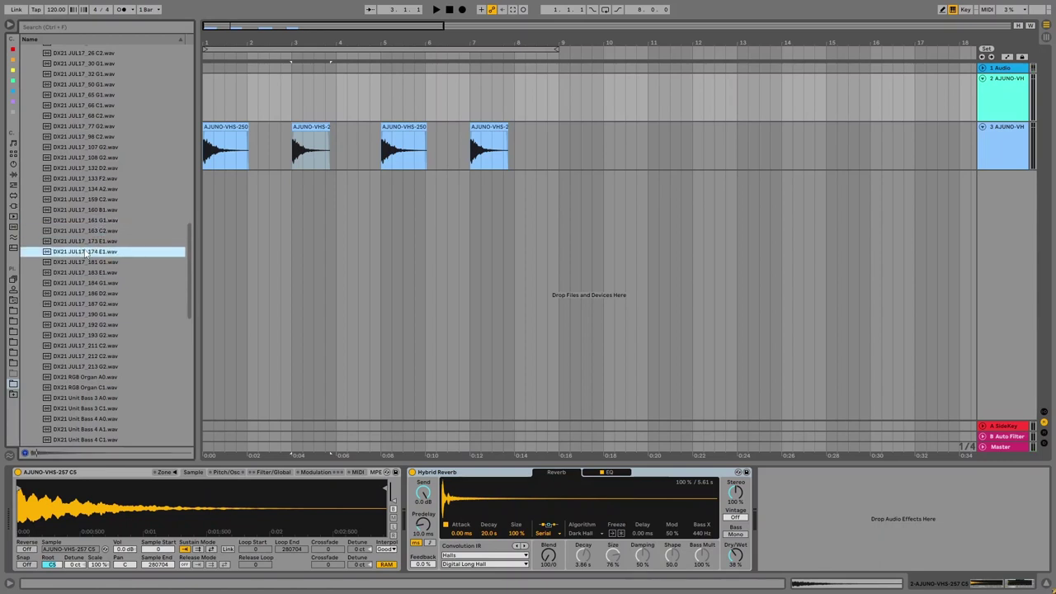
pyautogui.click(85, 262)
pyautogui.click(85, 283)
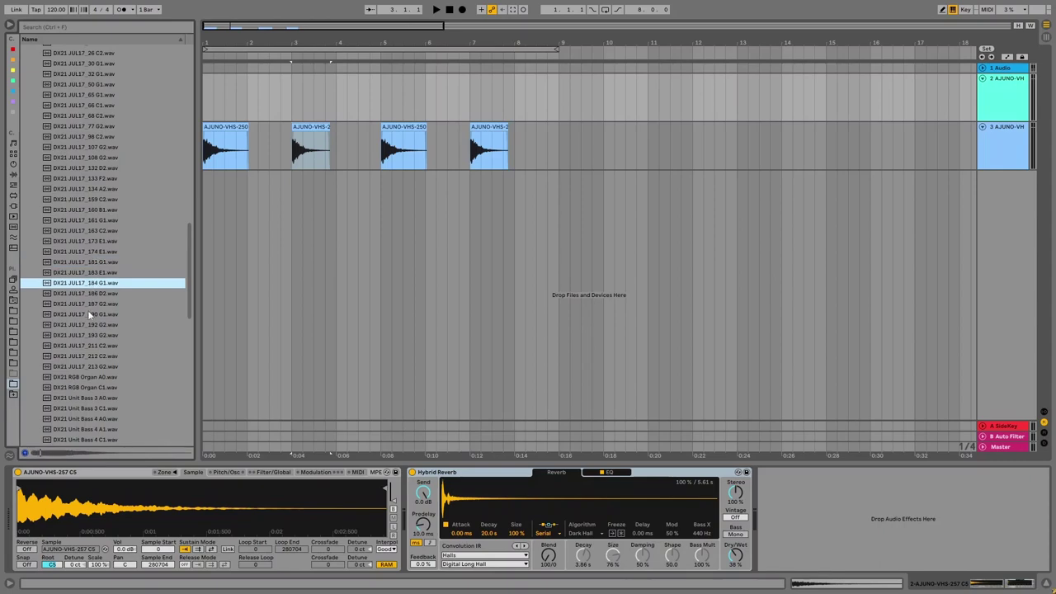
pyautogui.click(89, 314)
pyautogui.click(92, 335)
pyautogui.click(95, 346)
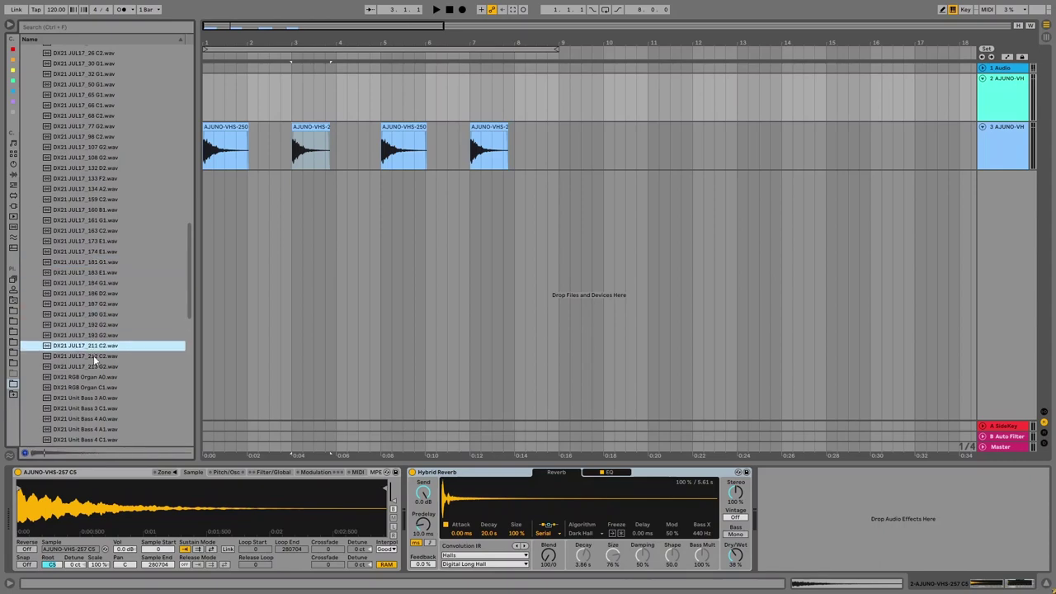
# Audition the DX11 Lately Bass samples at VEL 127 A#1 and VEL 90 F#2, F#1, E1
pyautogui.scroll(15, 94, 352)
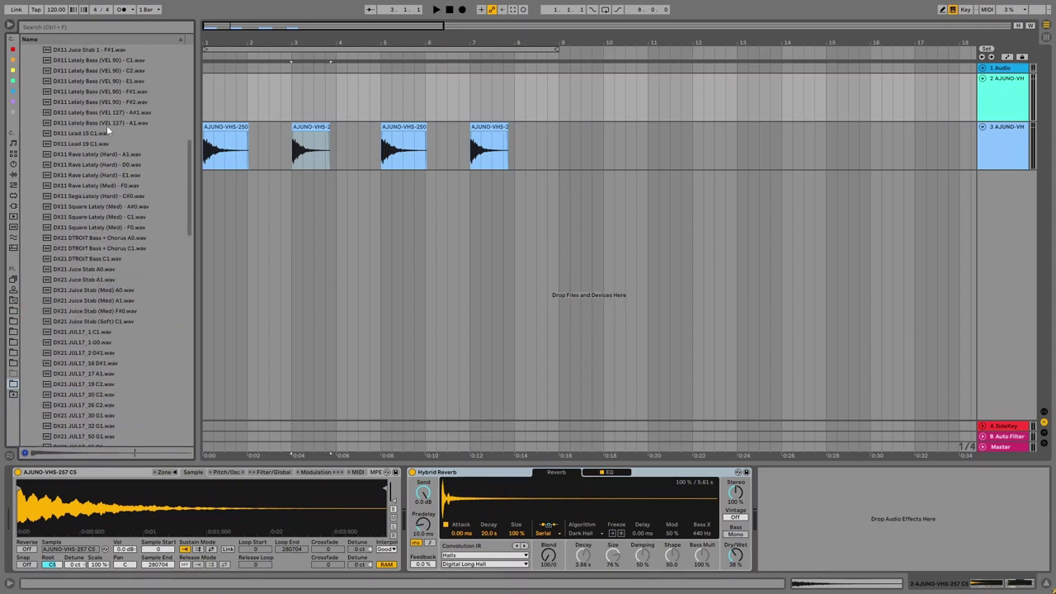
pyautogui.click(109, 113)
pyautogui.click(113, 103)
pyautogui.click(115, 92)
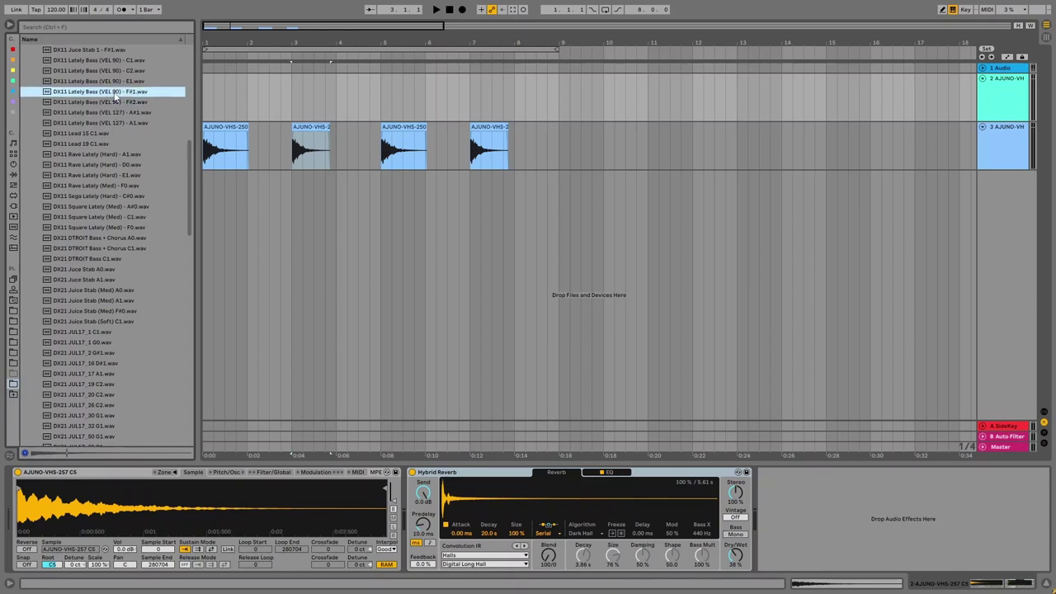
pyautogui.click(117, 82)
# Audition the DX11 Bass samples 22 down to 17
pyautogui.scroll(8, 115, 86)
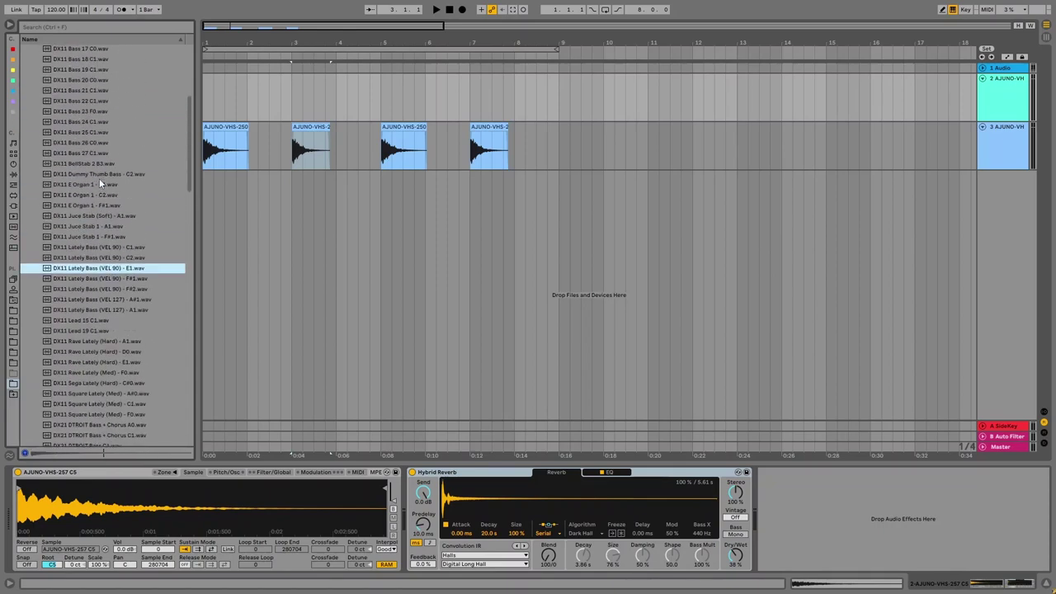
pyautogui.scroll(4, 99, 178)
pyautogui.click(100, 189)
pyautogui.click(102, 178)
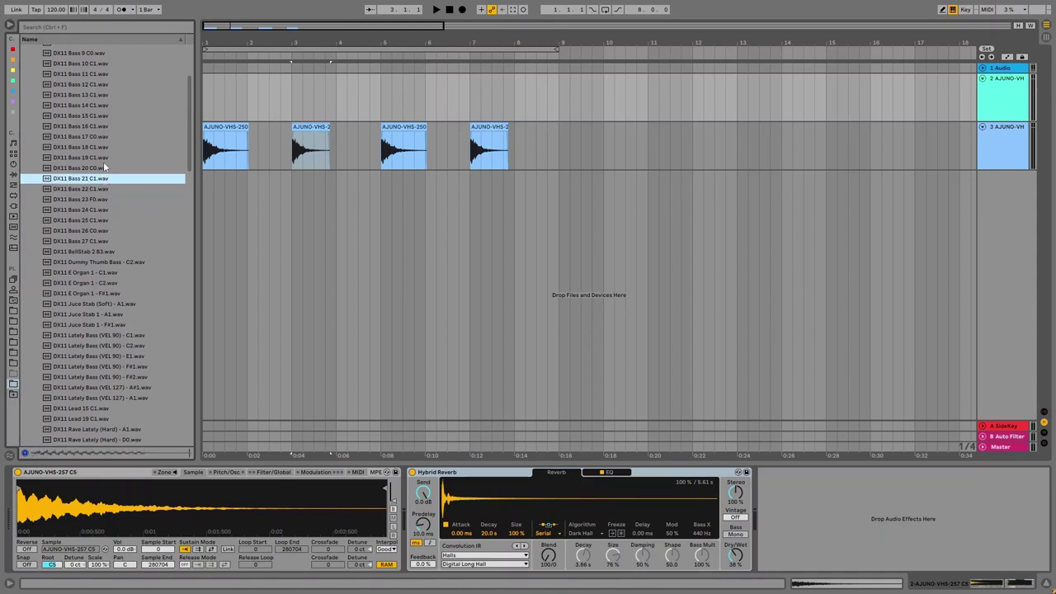
pyautogui.click(103, 166)
pyautogui.click(104, 157)
pyautogui.click(102, 148)
pyautogui.click(100, 138)
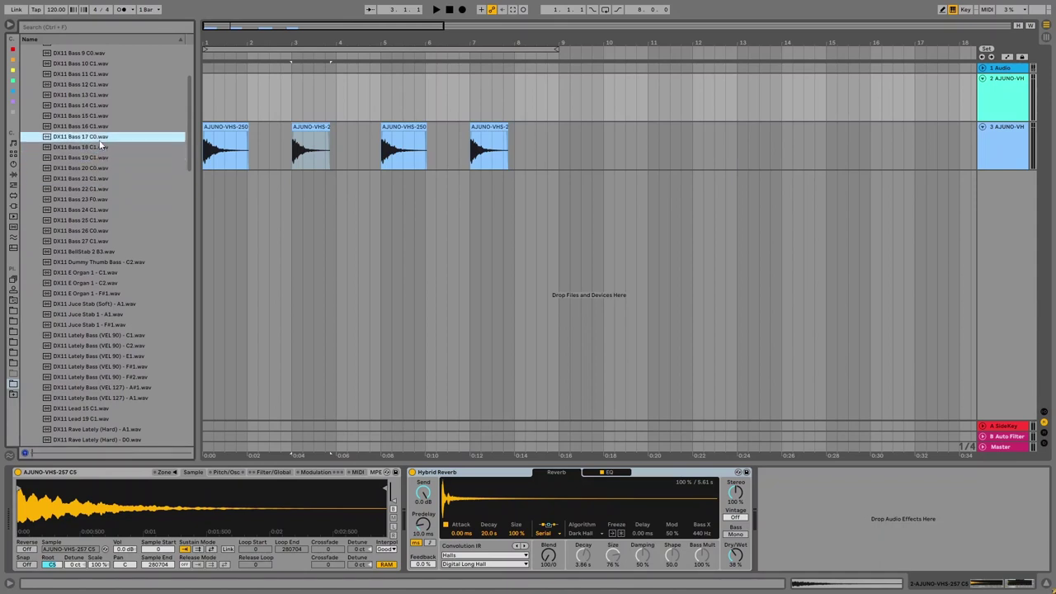
pyautogui.scroll(6, 94, 162)
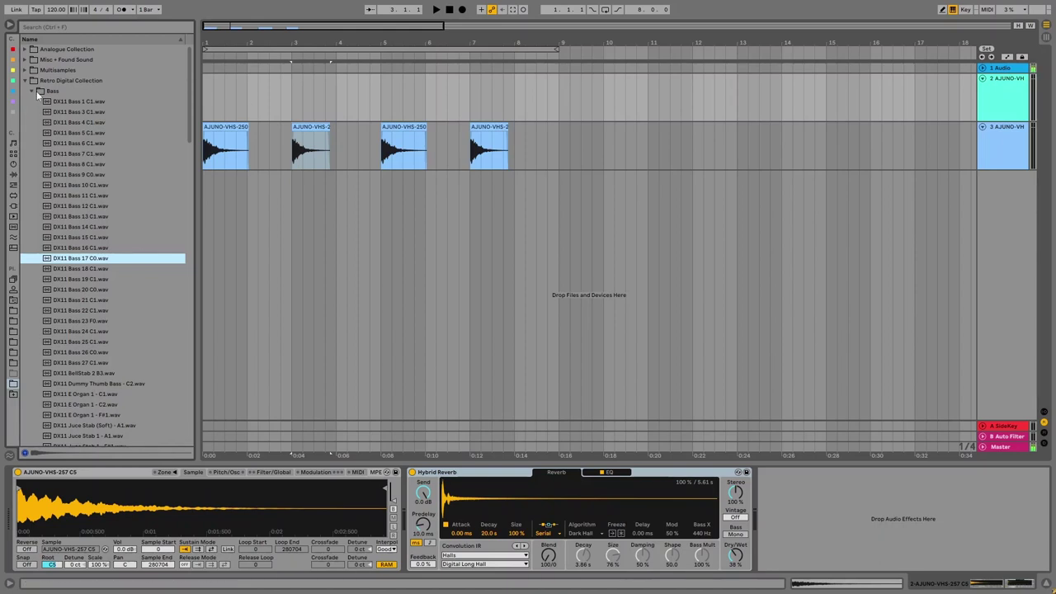
# Collapse the Bass folder and open the Chords - Pads folder
pyautogui.moveTo(190, 88)
pyautogui.mouseDown()
pyautogui.moveTo(179, 415)
pyautogui.moveTo(188, 83)
pyautogui.mouseUp()
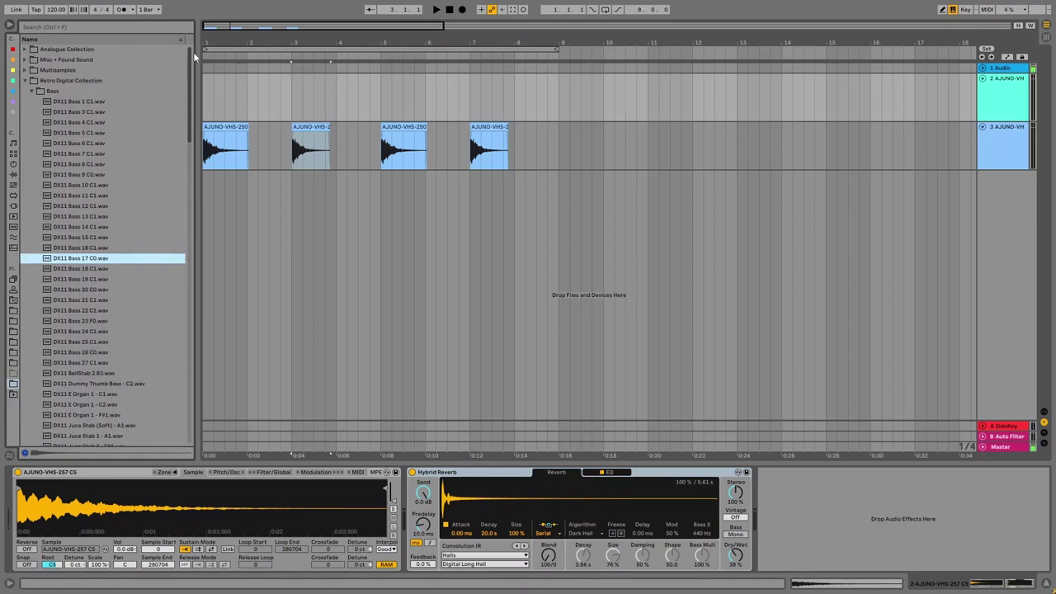
pyautogui.click(34, 92)
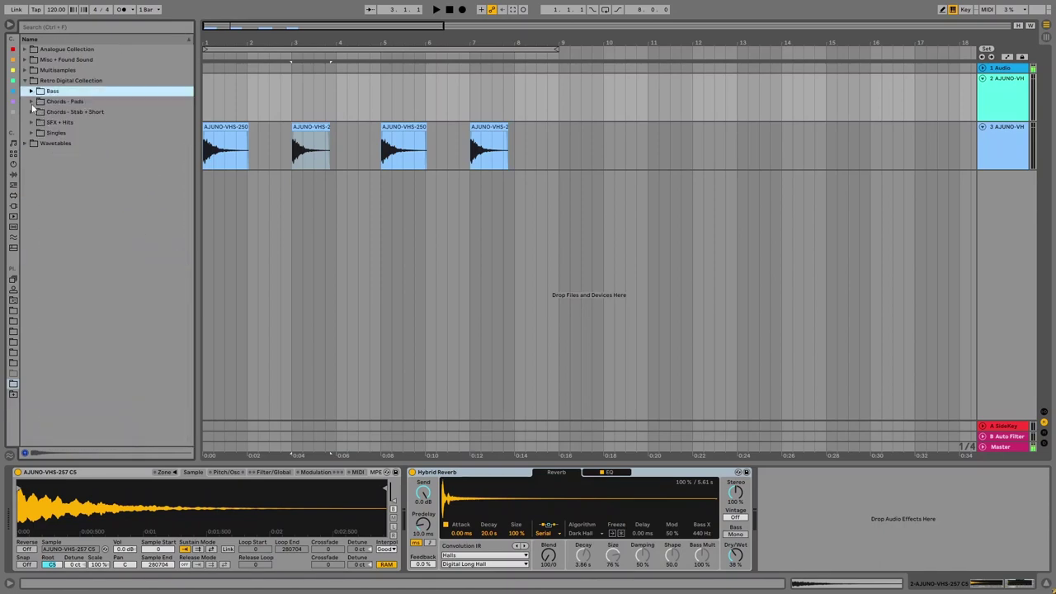
pyautogui.click(33, 101)
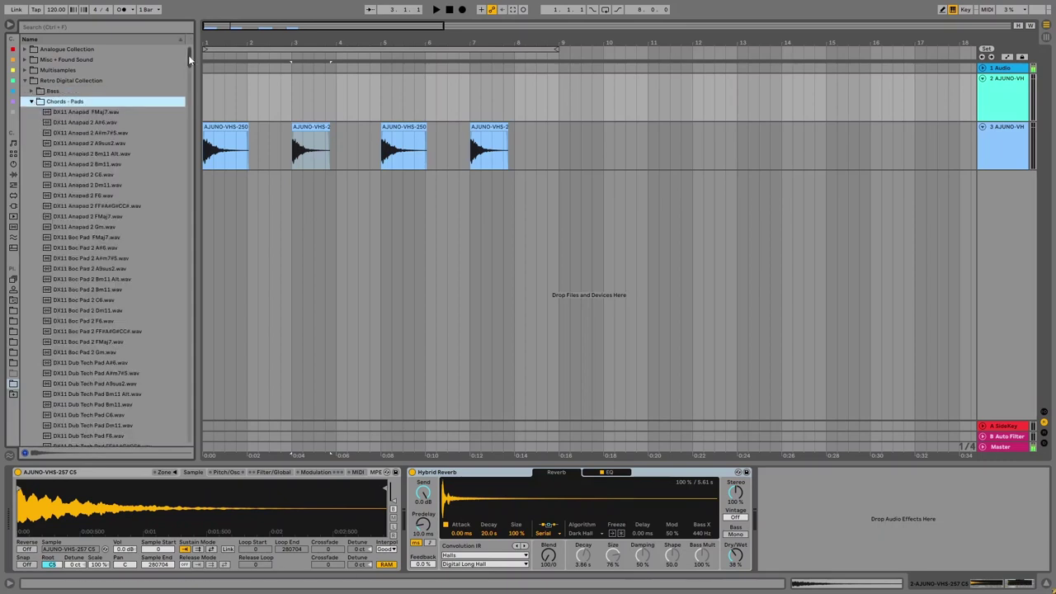
pyautogui.moveTo(188, 54); pyautogui.dragTo(194, 208)
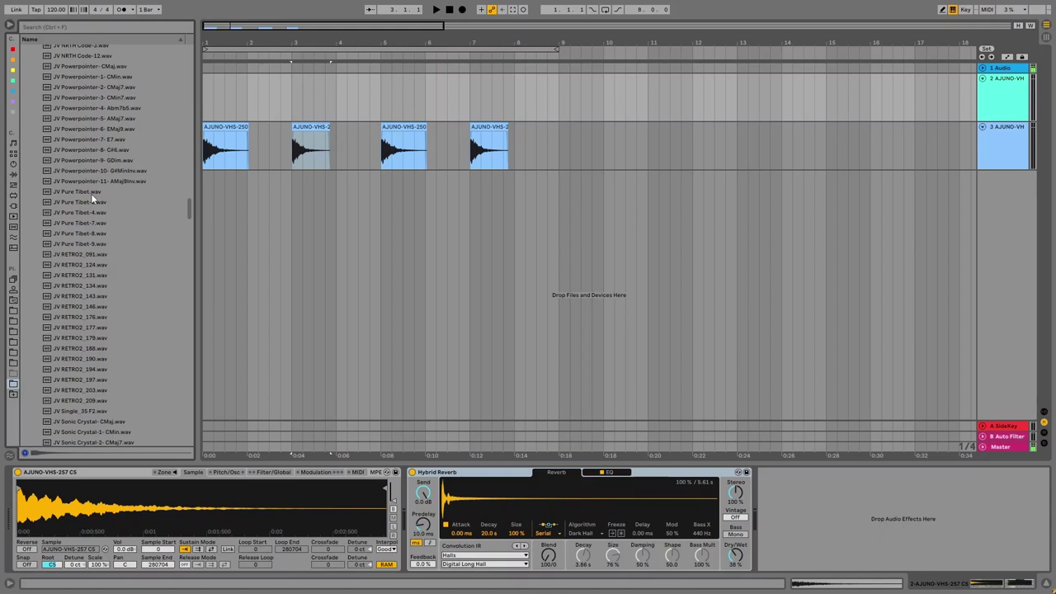
# Audition the JV Pure Tibet, Pure Tibet-4 and Pure Tibet-8 pads
pyautogui.click(90, 193)
pyautogui.scroll(-2, 95, 190)
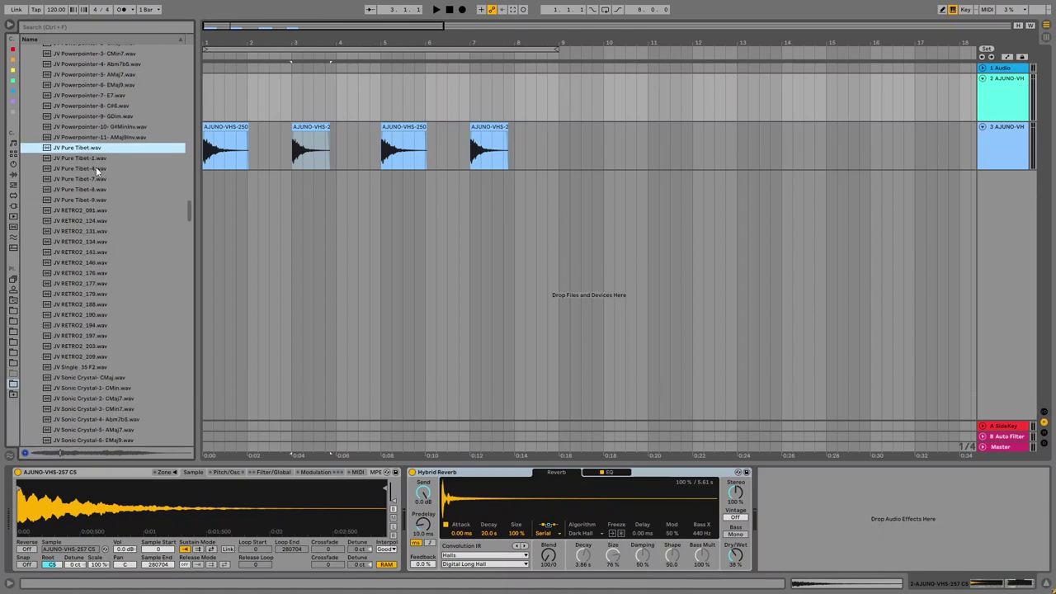
pyautogui.click(95, 168)
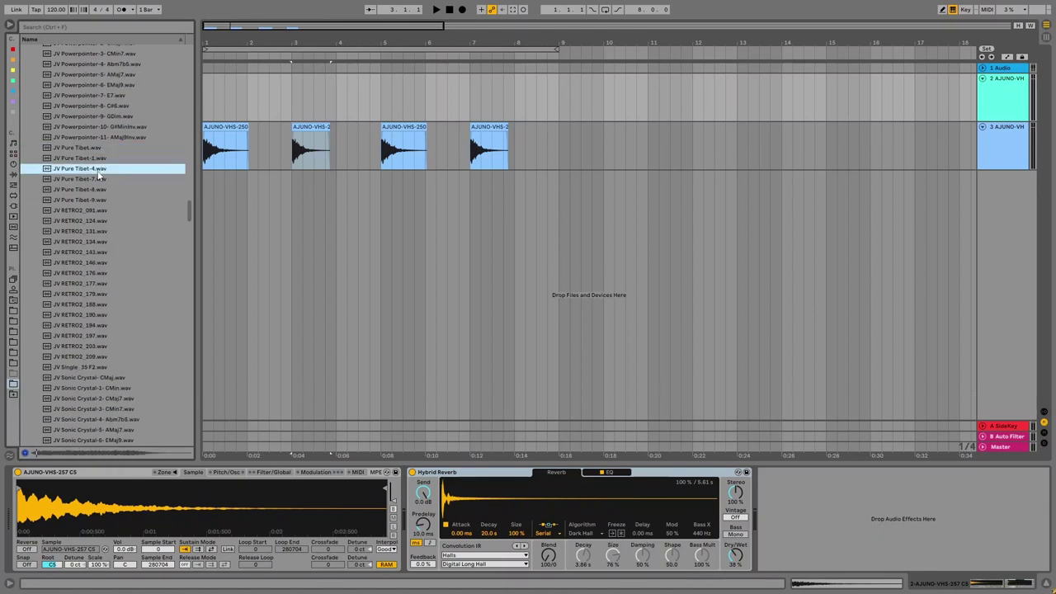
pyautogui.scroll(-1, 99, 182)
pyautogui.scroll(-2, 99, 181)
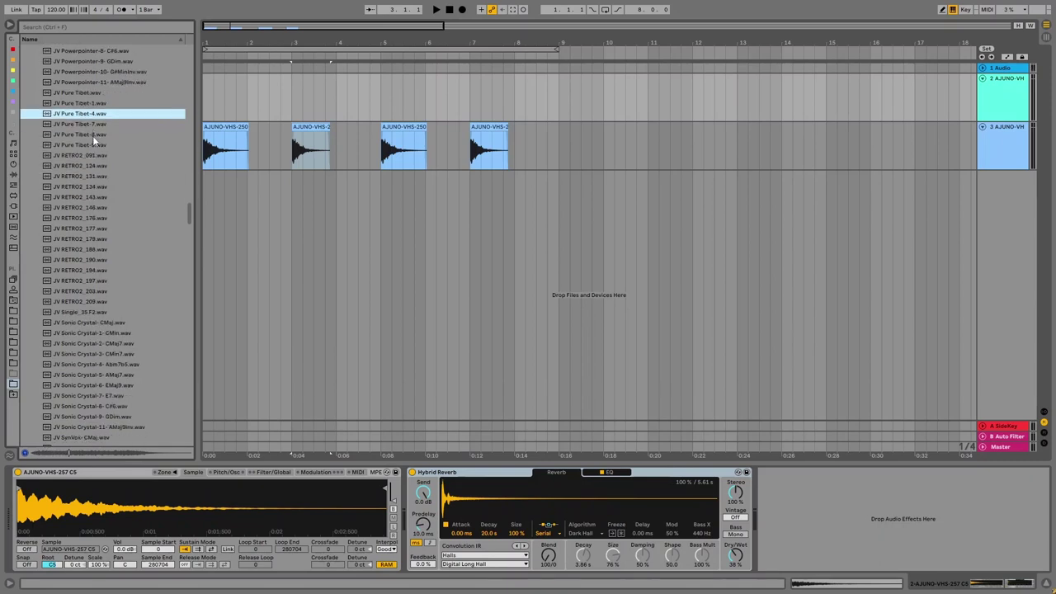
pyautogui.click(93, 136)
pyautogui.scroll(-2, 93, 158)
pyautogui.scroll(-2, 94, 165)
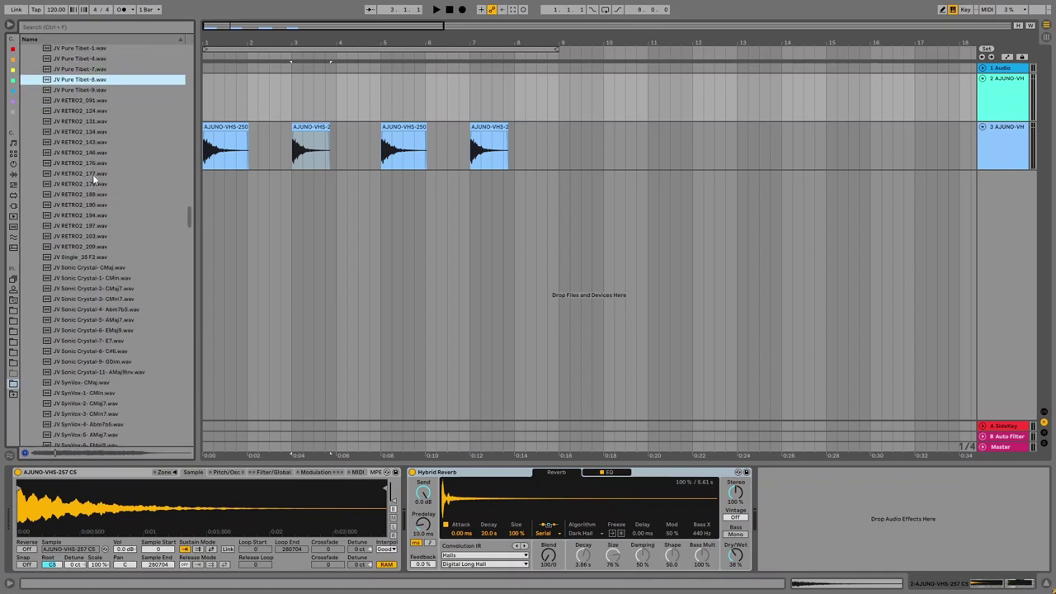
# Audition the JV RETRO2_177, 179 and 188 pads
pyautogui.click(92, 174)
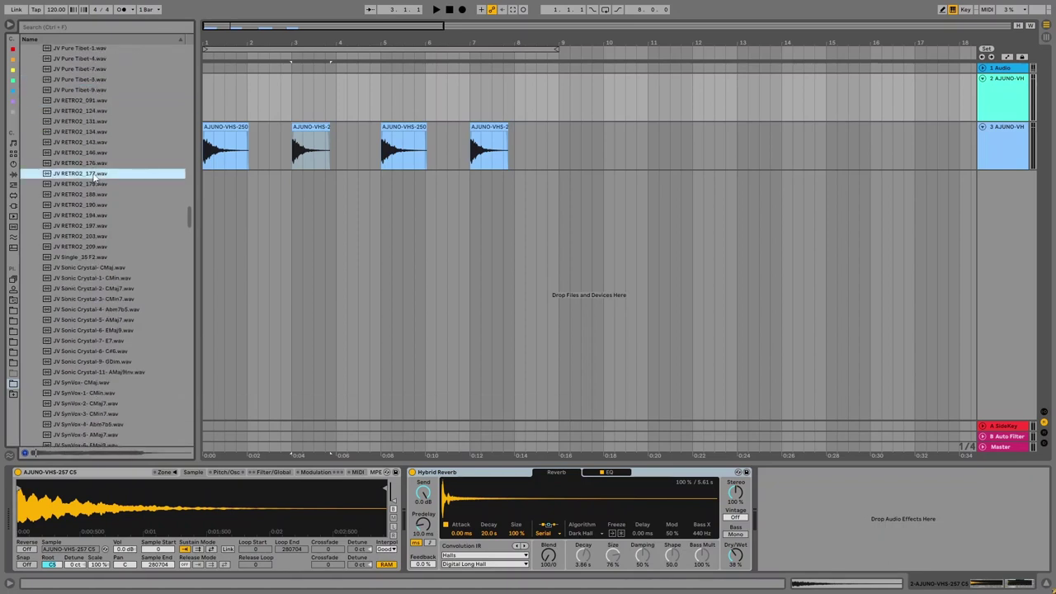
pyautogui.click(92, 184)
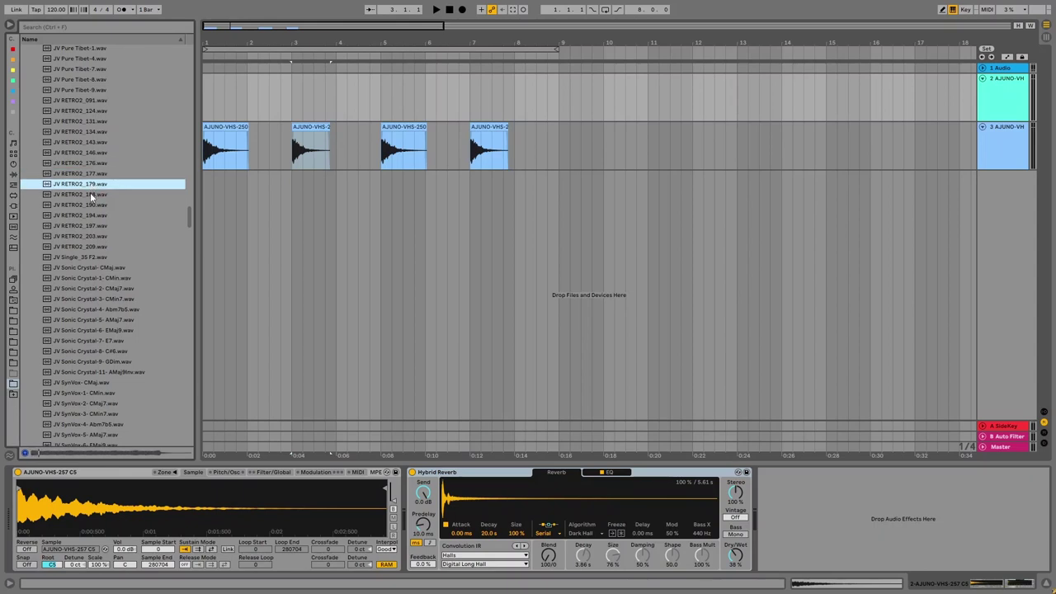
pyautogui.click(92, 195)
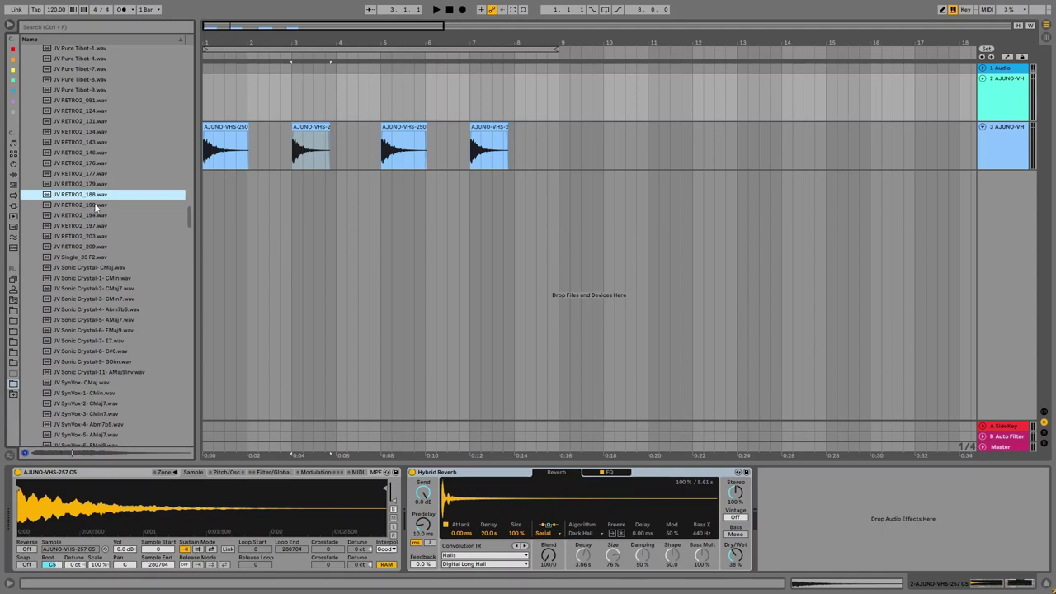
pyautogui.scroll(-3, 96, 211)
pyautogui.scroll(5, 97, 211)
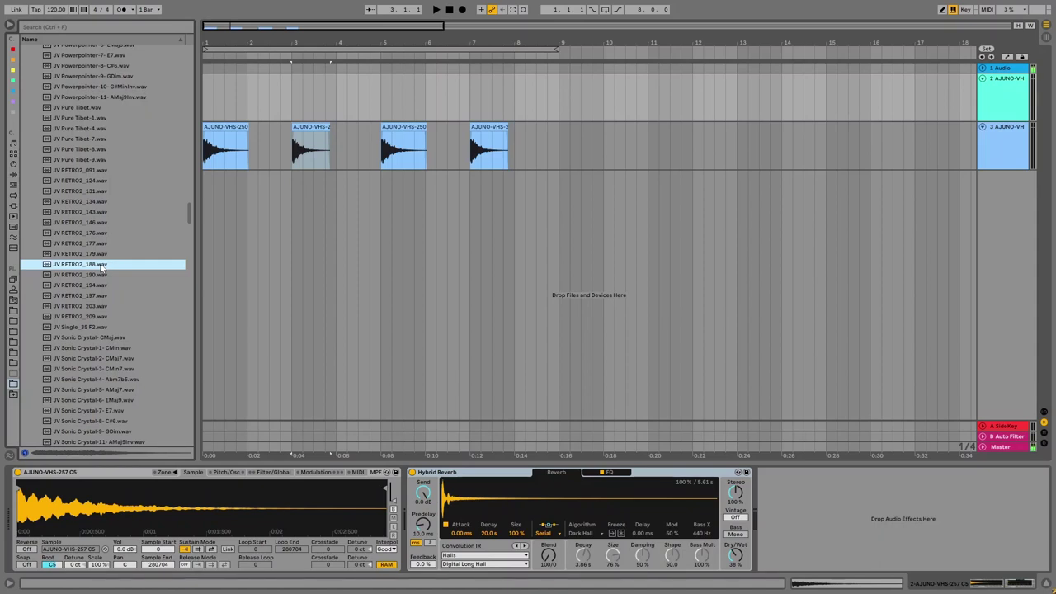
# Place JV RETRO2_188 on a new track at bar 9 and transpose the clip -11 semitones
pyautogui.moveTo(102, 268); pyautogui.dragTo(562, 219)
pyautogui.doubleClick(617, 174)
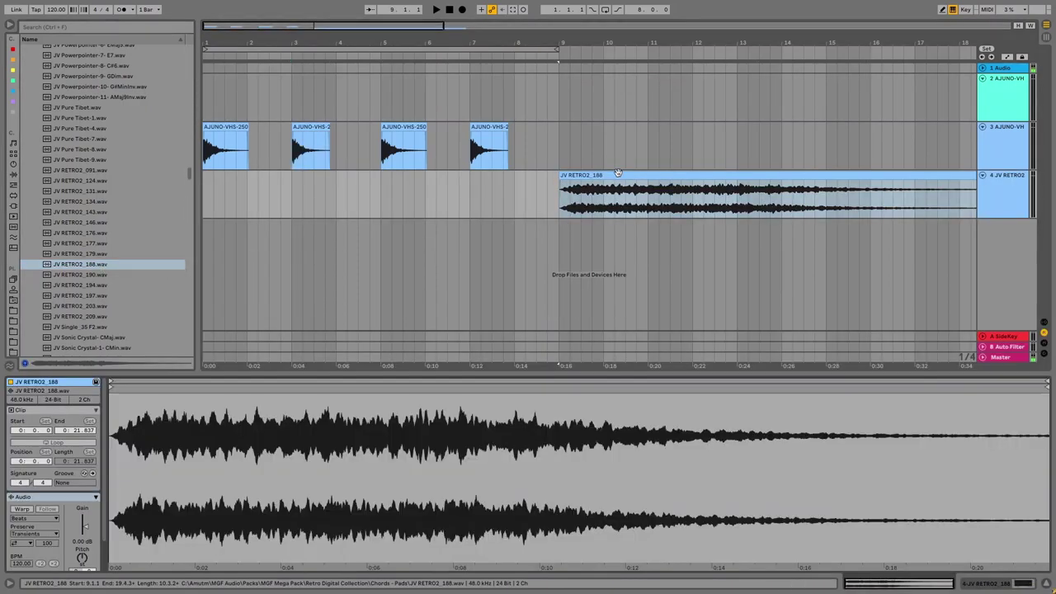
pyautogui.moveTo(81, 558); pyautogui.dragTo(81, 571)
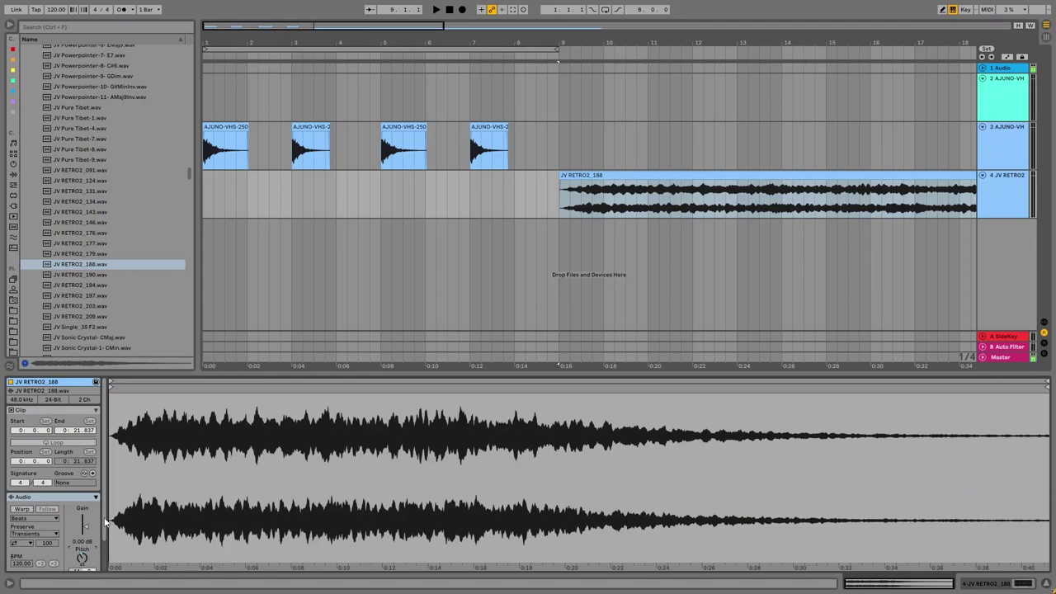
pyautogui.scroll(-1, 90, 540)
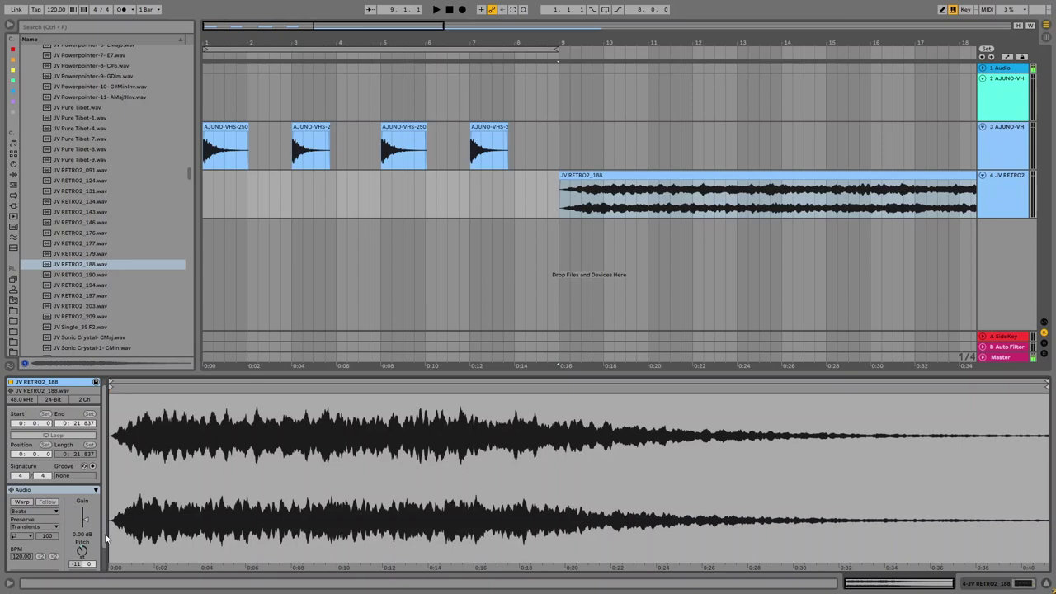
# Play the pad and zoom the arrangement to fit the selected JV RETRO2_188 clip
pyautogui.press('space')
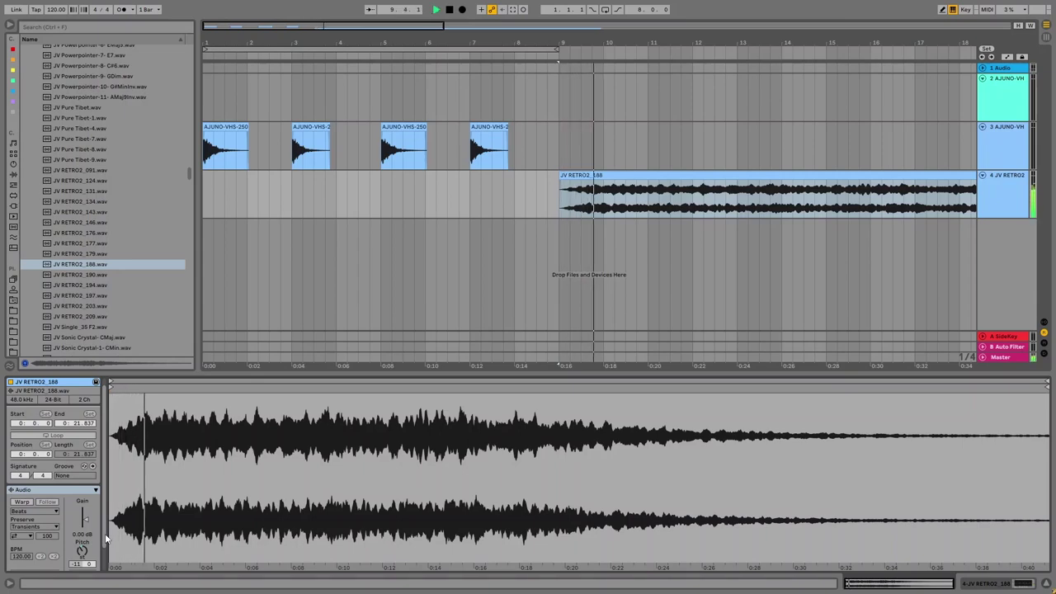
pyautogui.press('z')
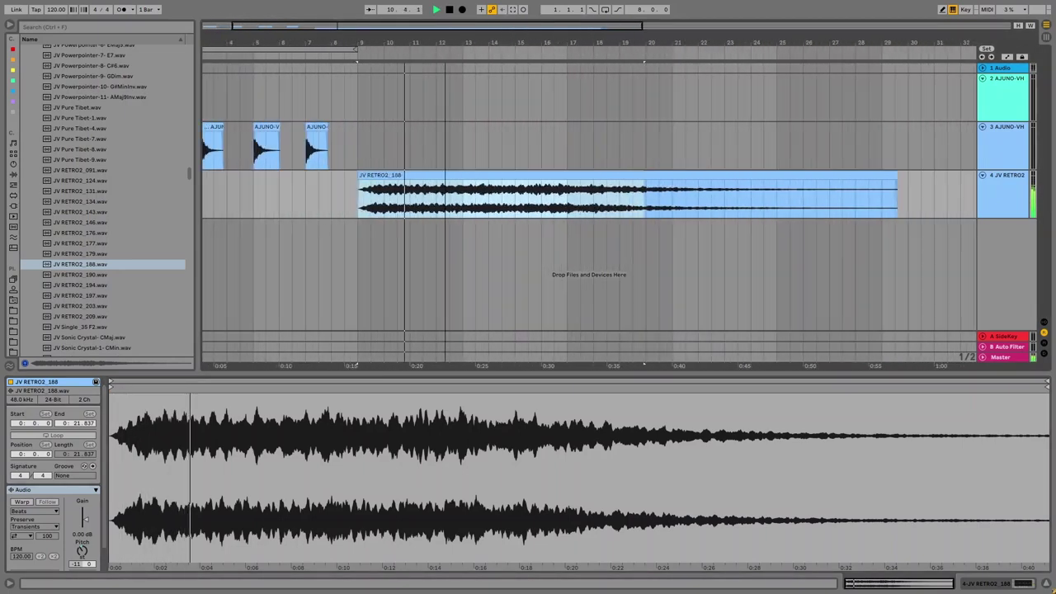
pyautogui.click(435, 175)
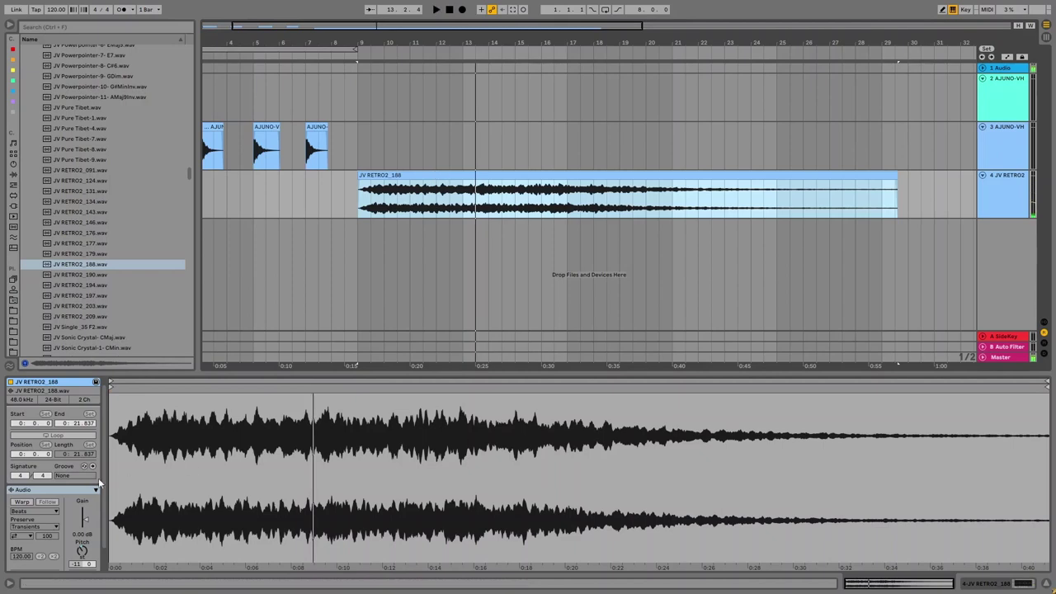
pyautogui.scroll(-1, 82, 528)
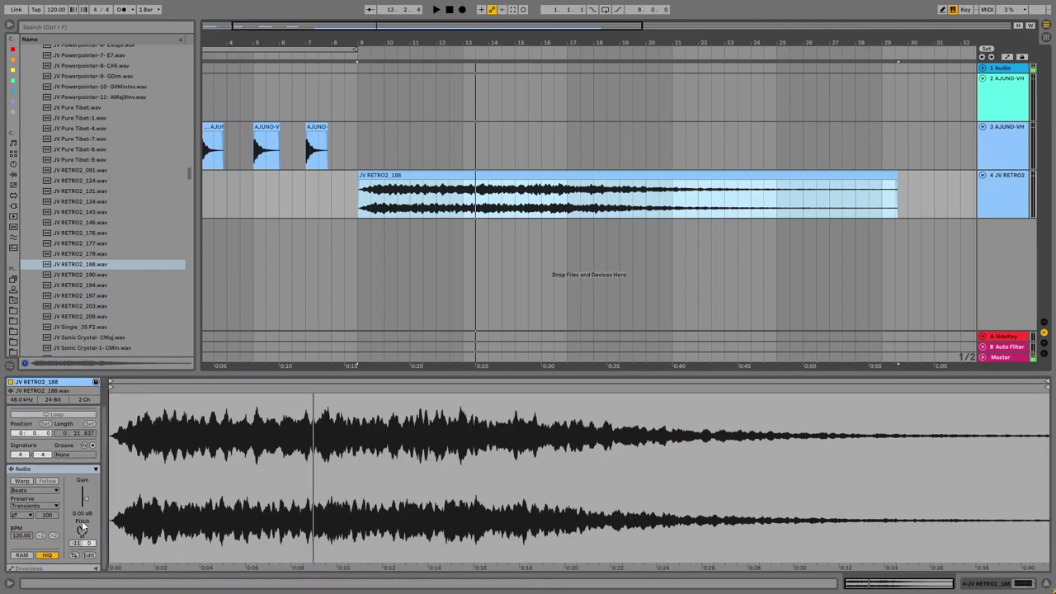
pyautogui.scroll(-6, 82, 528)
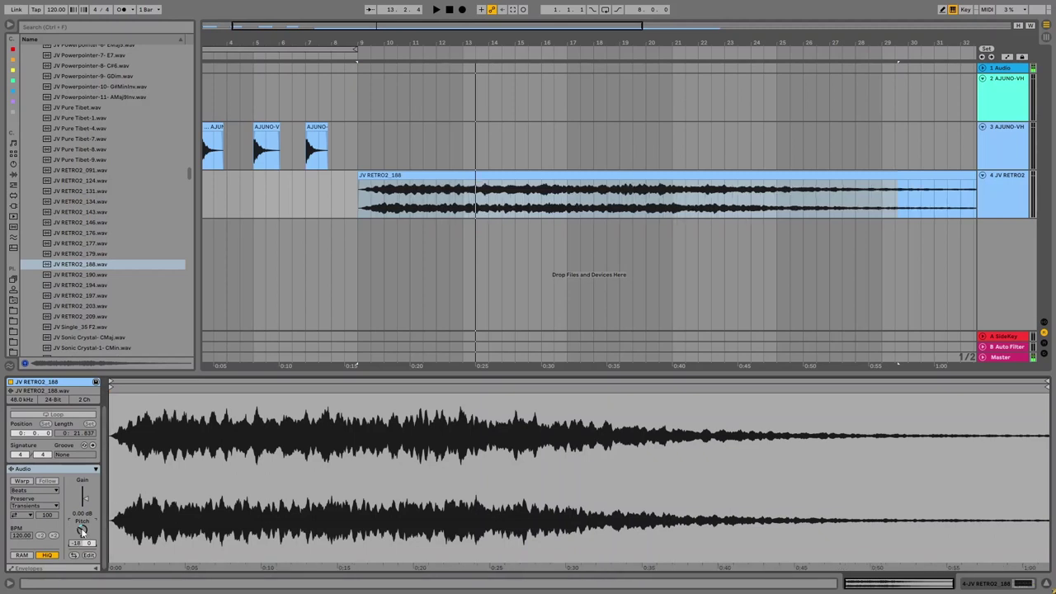
# Play the clip from its start at bar 9 and lower its transpose to -23 semitones
pyautogui.click(361, 209)
pyautogui.press('space')
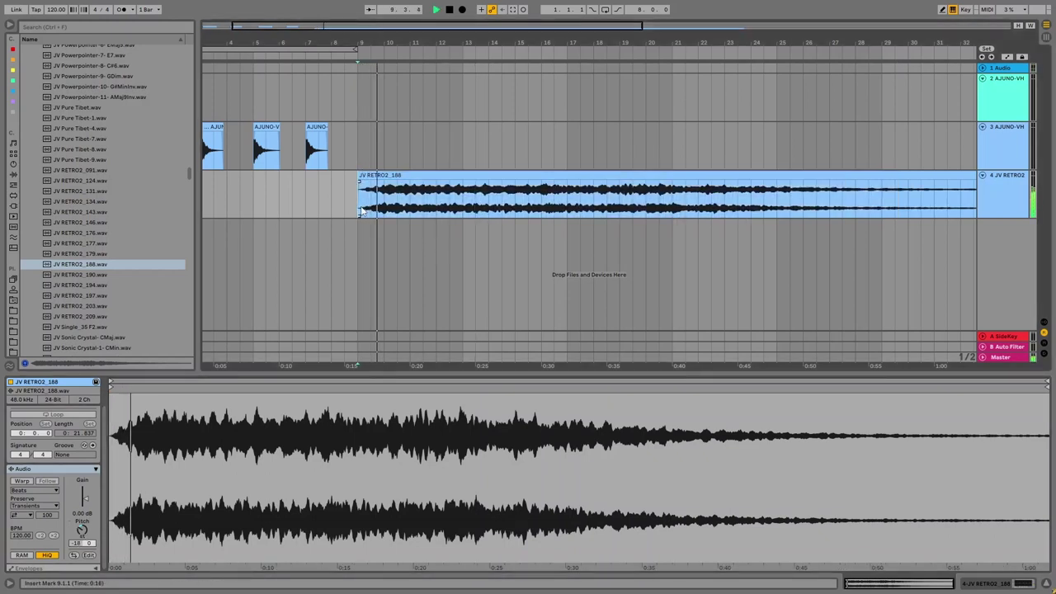
pyautogui.click(369, 175)
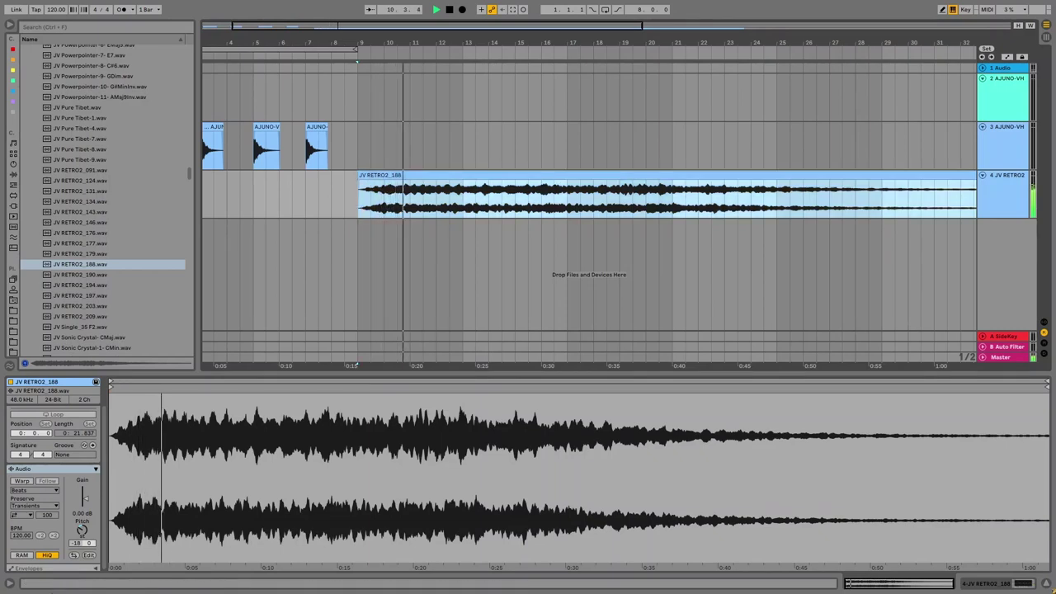
pyautogui.moveTo(81, 527); pyautogui.dragTo(81, 532)
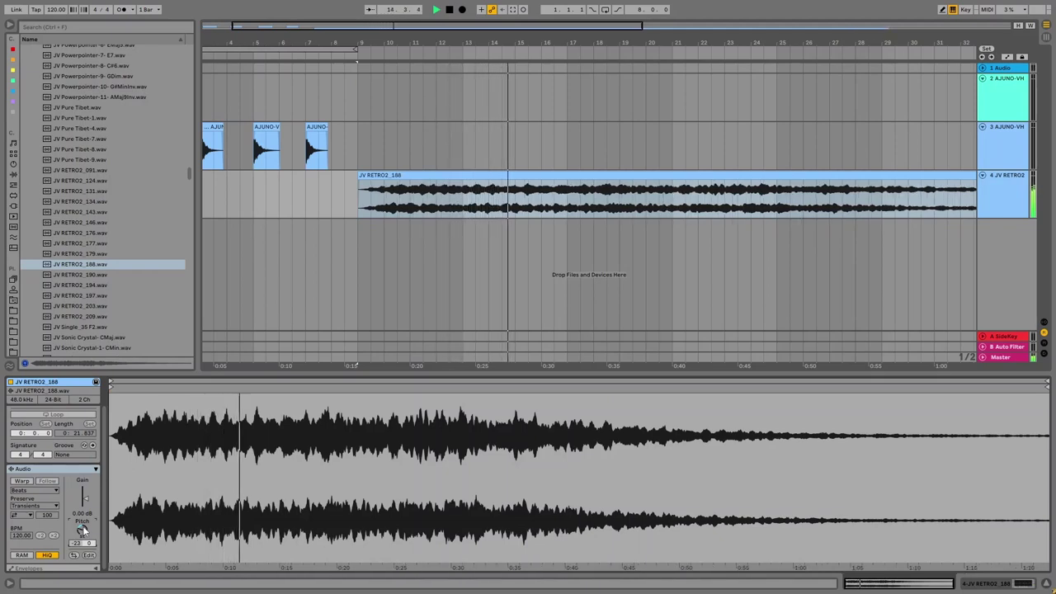
pyautogui.press('z')
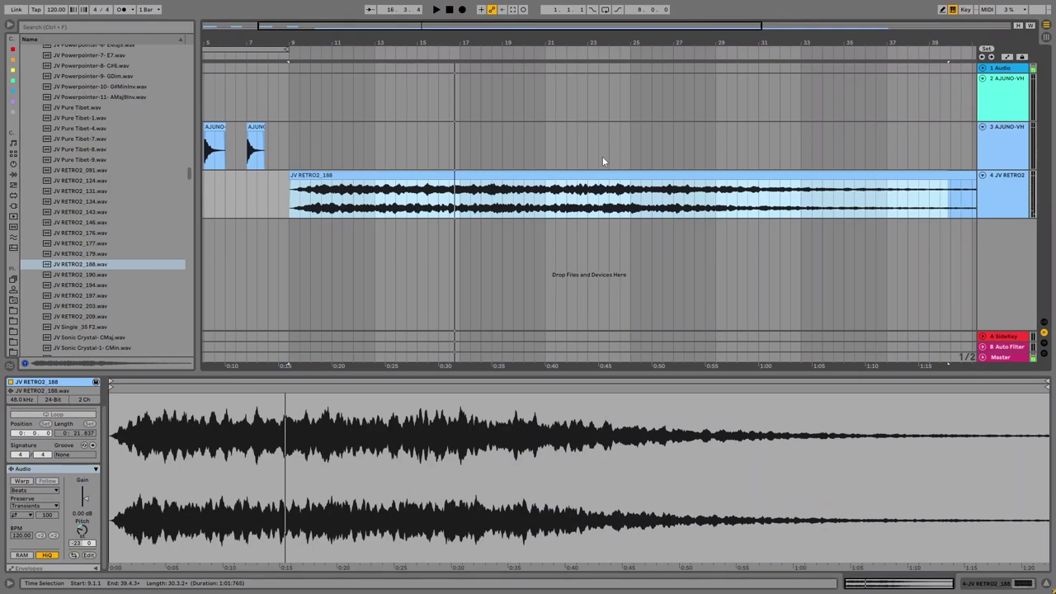
# Narrow the browser, collapse Chords - Pads and expand the Chords - Stab + Short folder
pyautogui.click(602, 156)
pyautogui.scroll(-10, 121, 303)
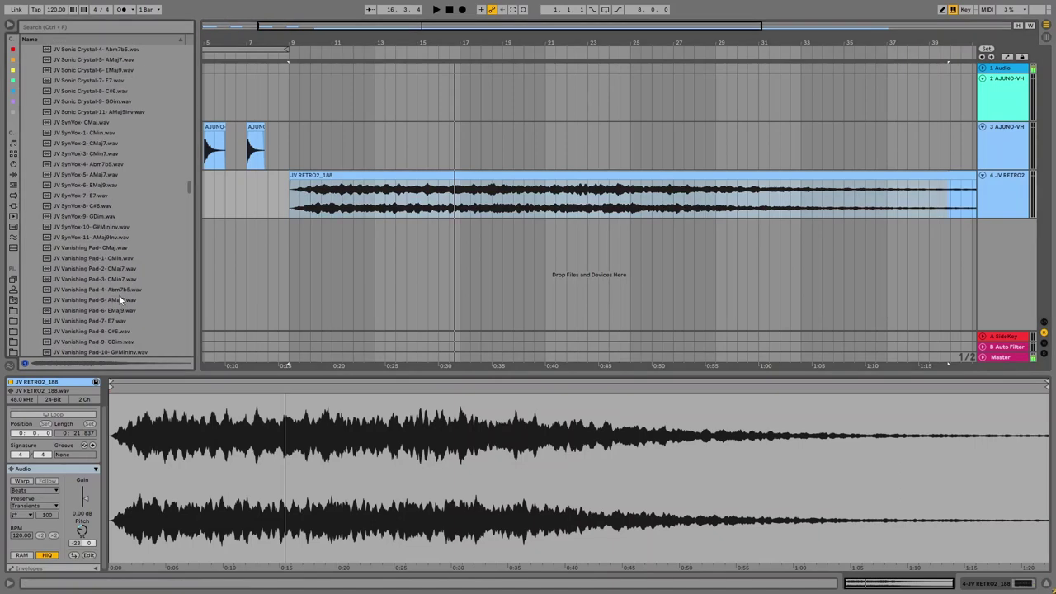
pyautogui.scroll(-10, 189, 198)
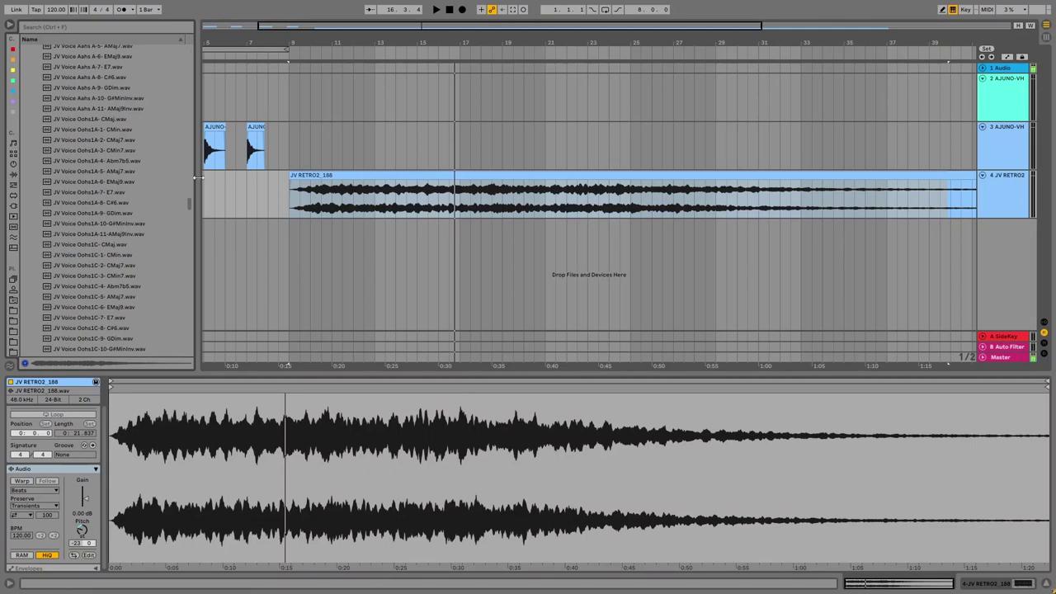
pyautogui.moveTo(195, 178); pyautogui.dragTo(156, 202)
pyautogui.scroll(15, 139, 60)
pyautogui.click(33, 103)
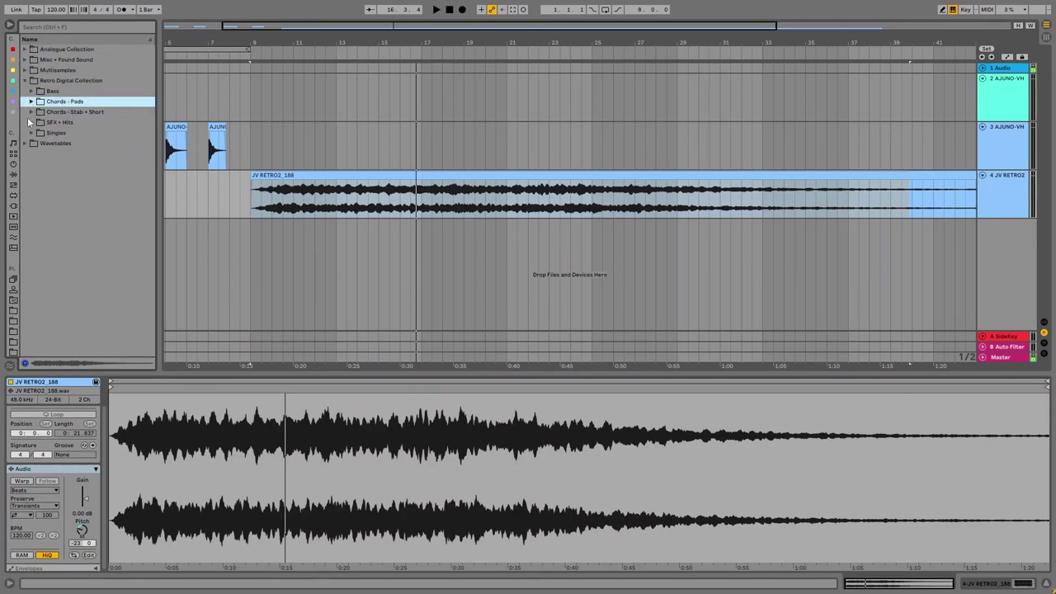
pyautogui.click(31, 111)
pyautogui.moveTo(151, 57); pyautogui.dragTo(139, 281)
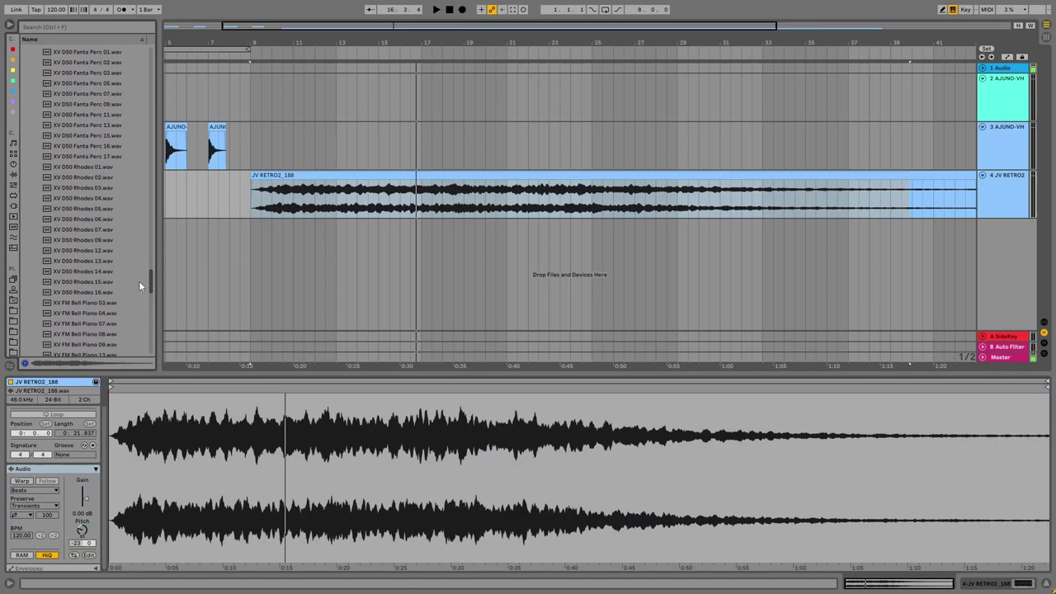
# Preview the XV D50 Rhodes 04 and 05 and XV FM Bell Piano 08 and 09 samples
pyautogui.click(76, 198)
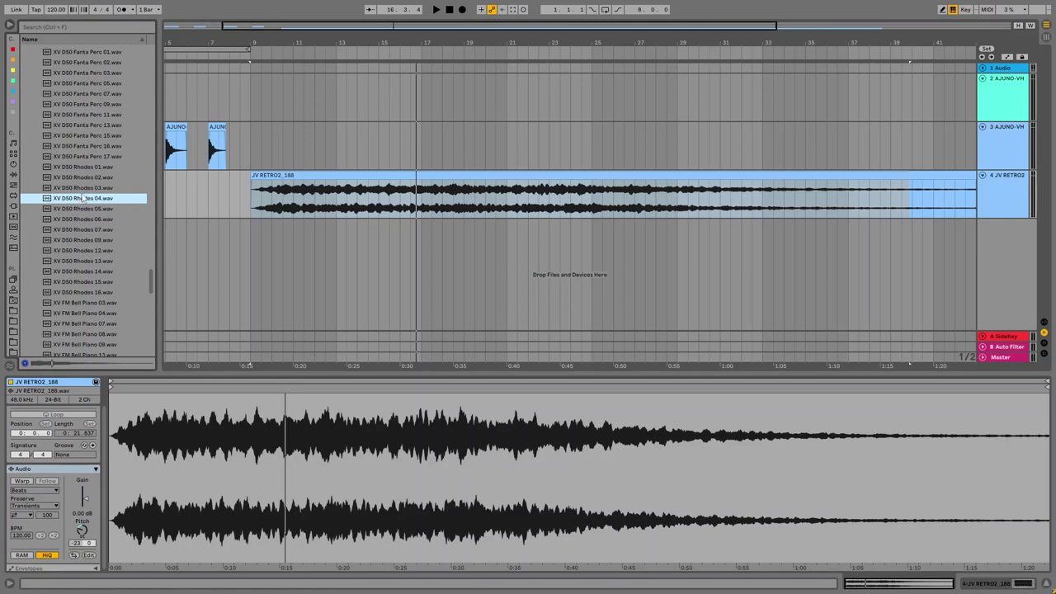
pyautogui.click(90, 210)
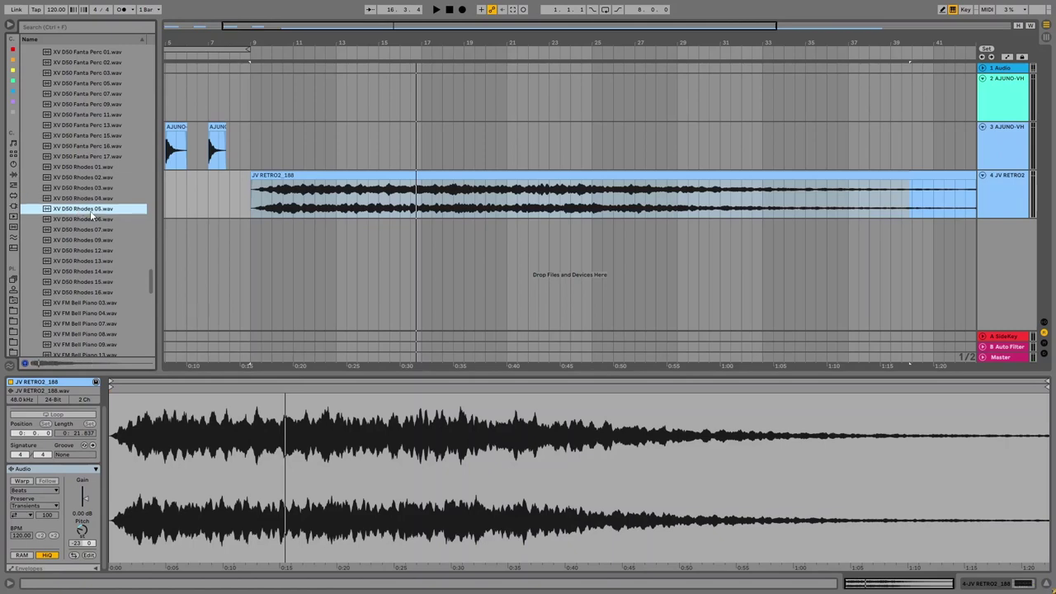
pyautogui.scroll(-4, 89, 281)
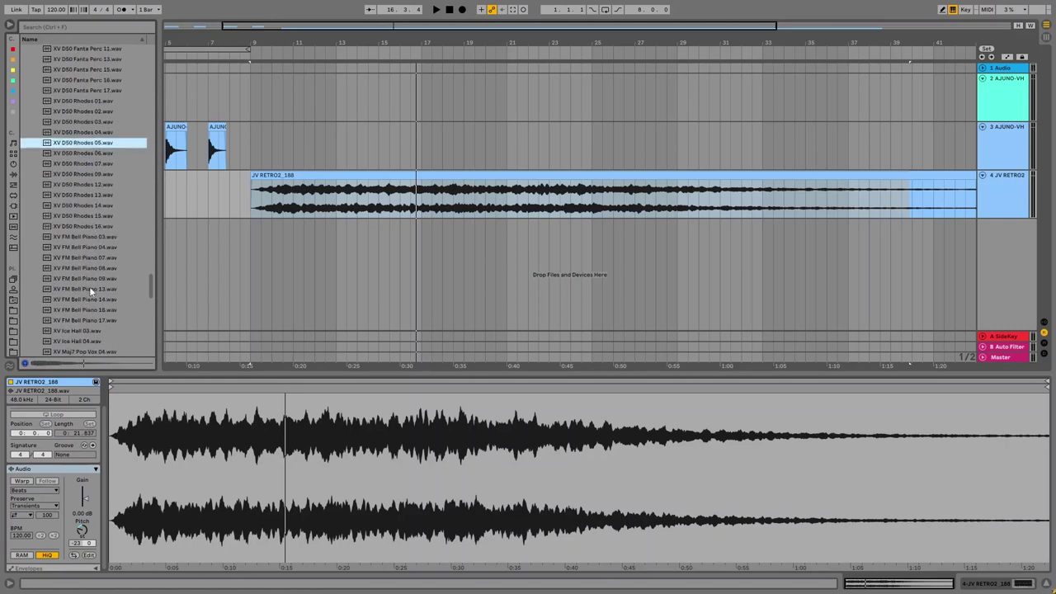
pyautogui.click(89, 270)
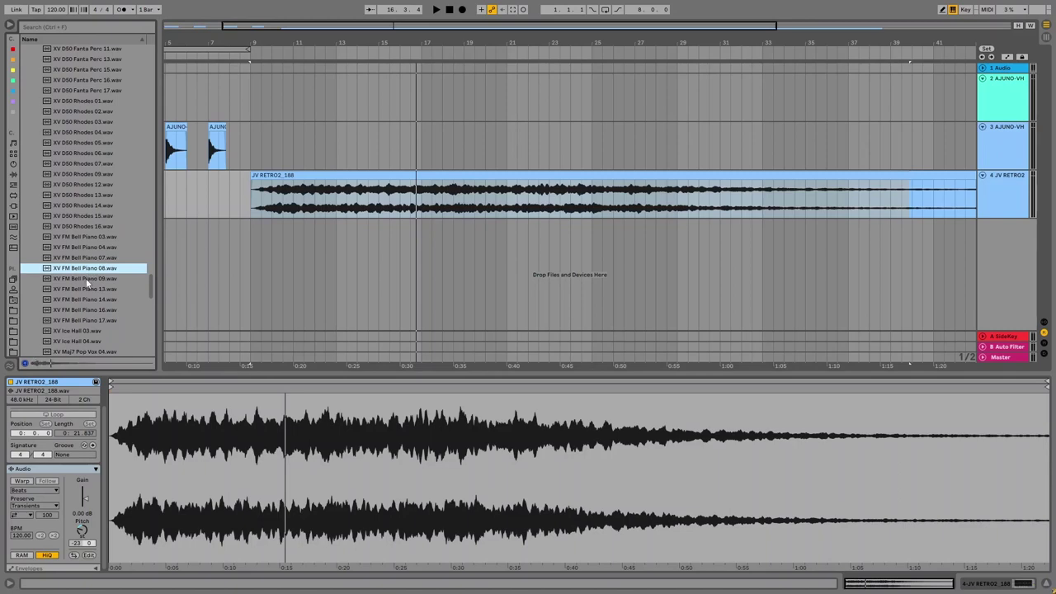
pyautogui.click(86, 278)
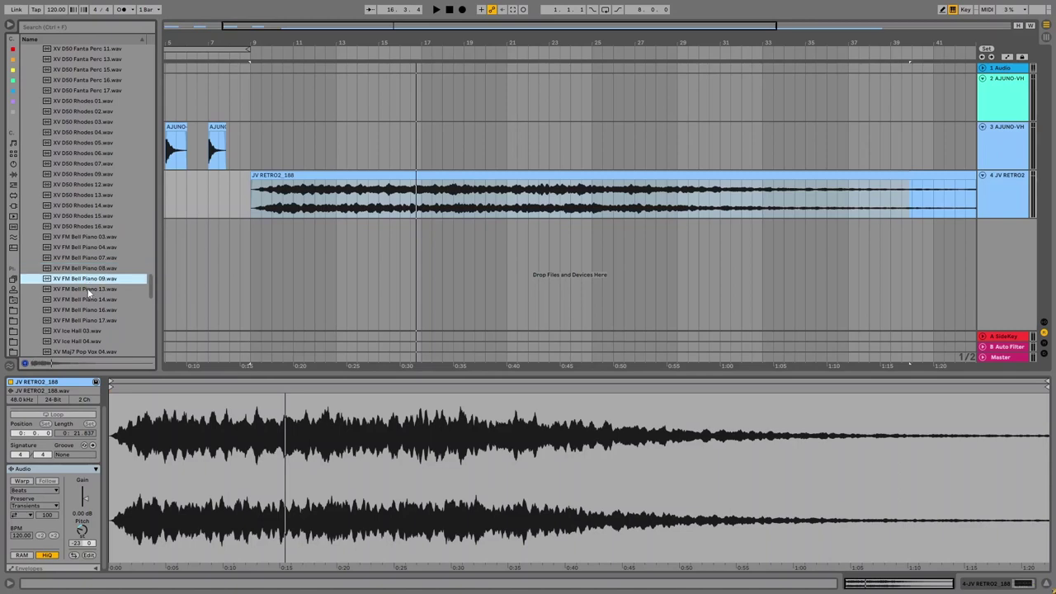
pyautogui.scroll(-7, 89, 289)
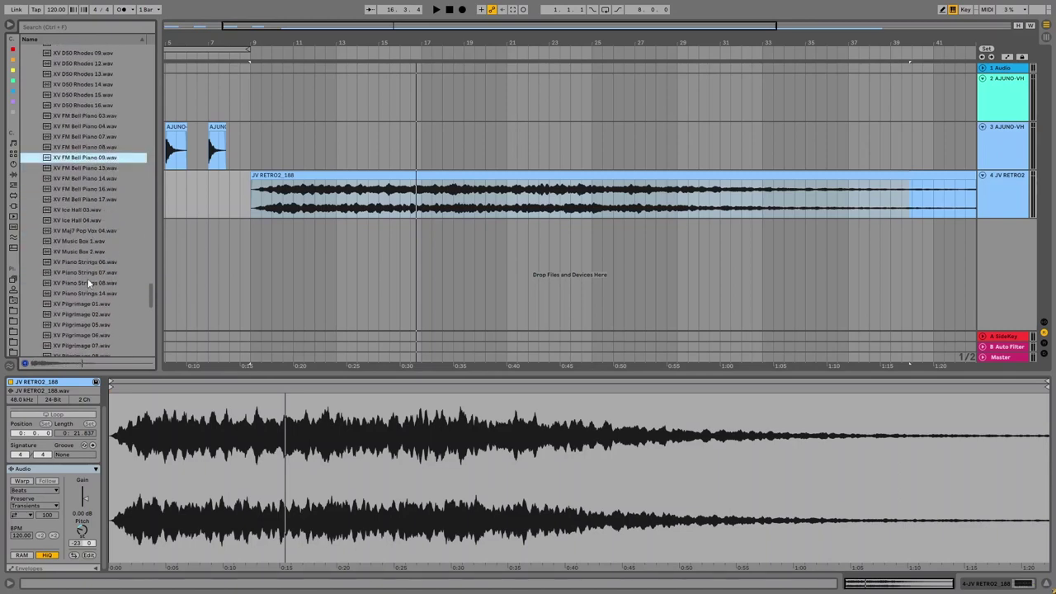
pyautogui.moveTo(149, 292); pyautogui.dragTo(150, 259)
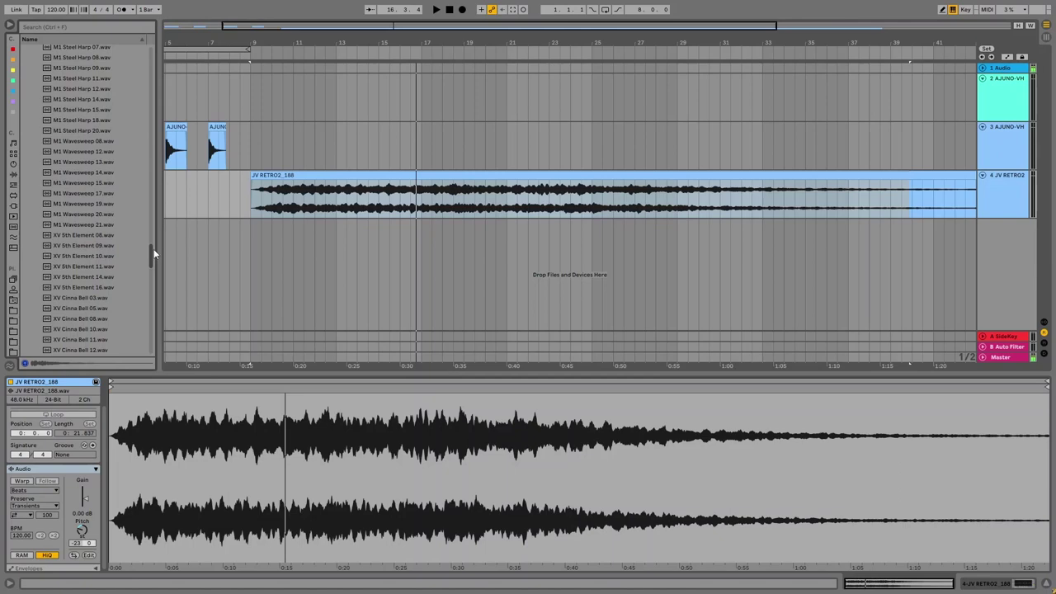
# Re-expand Chords - Pads and preview the JV Voice Oohs1C-8- C#6 and Oohs1C-9- GDim samples
pyautogui.moveTo(153, 254); pyautogui.dragTo(127, 38)
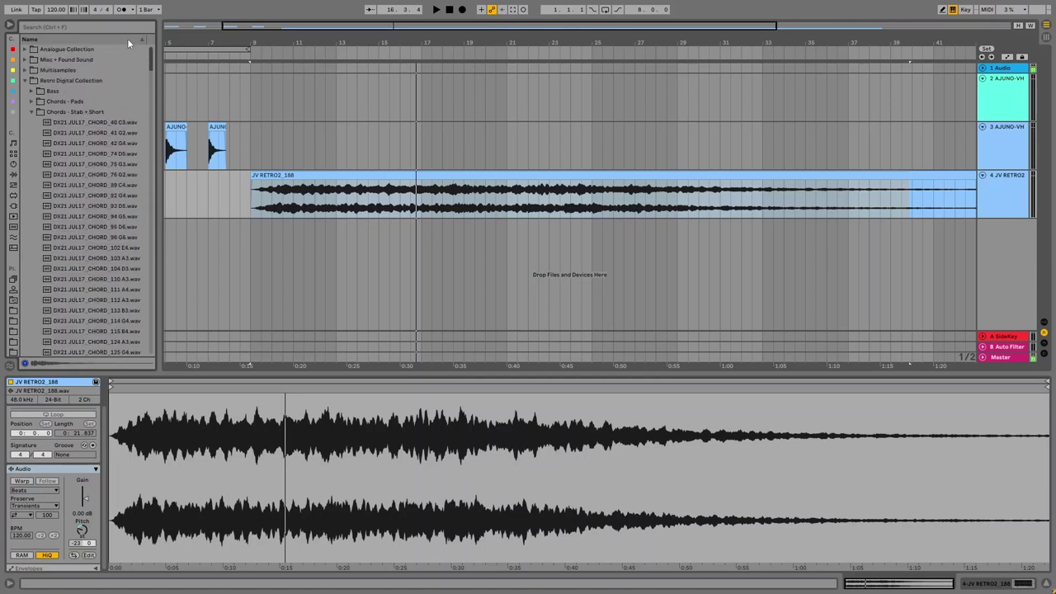
pyautogui.click(34, 101)
pyautogui.scroll(-15, 85, 244)
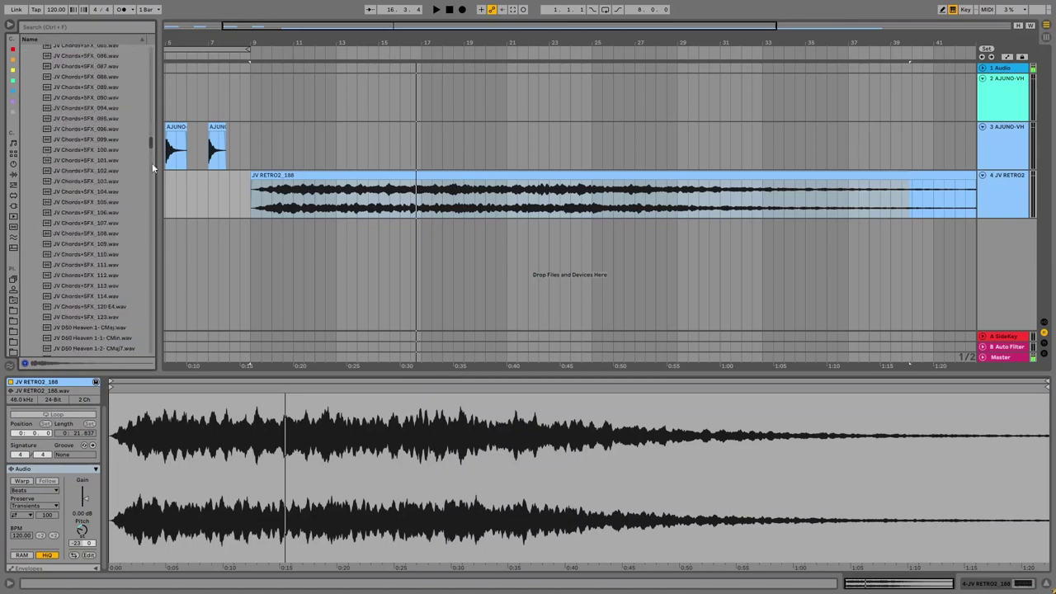
pyautogui.click(86, 234)
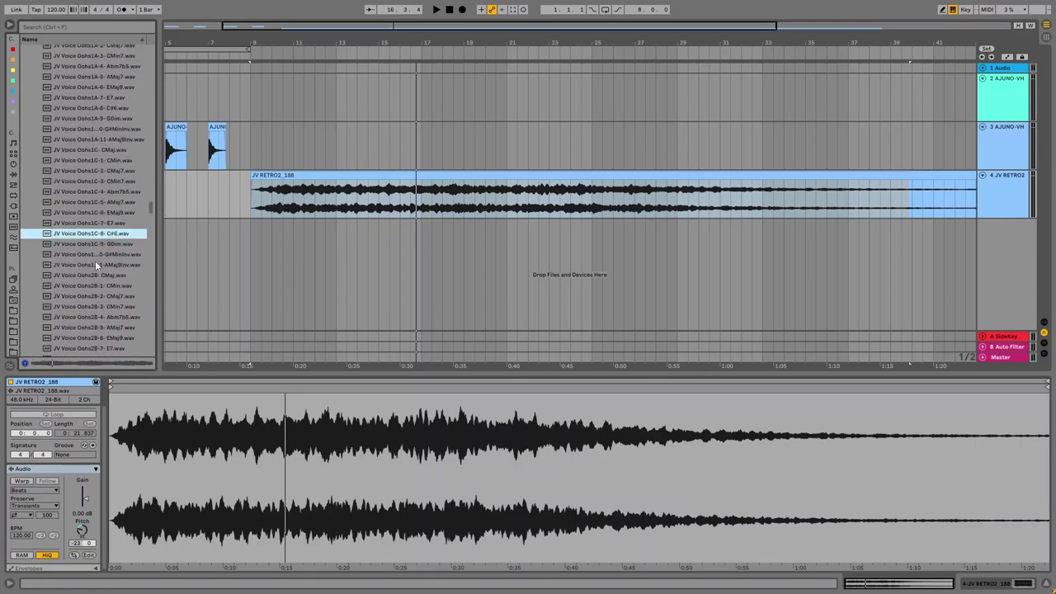
pyautogui.click(97, 245)
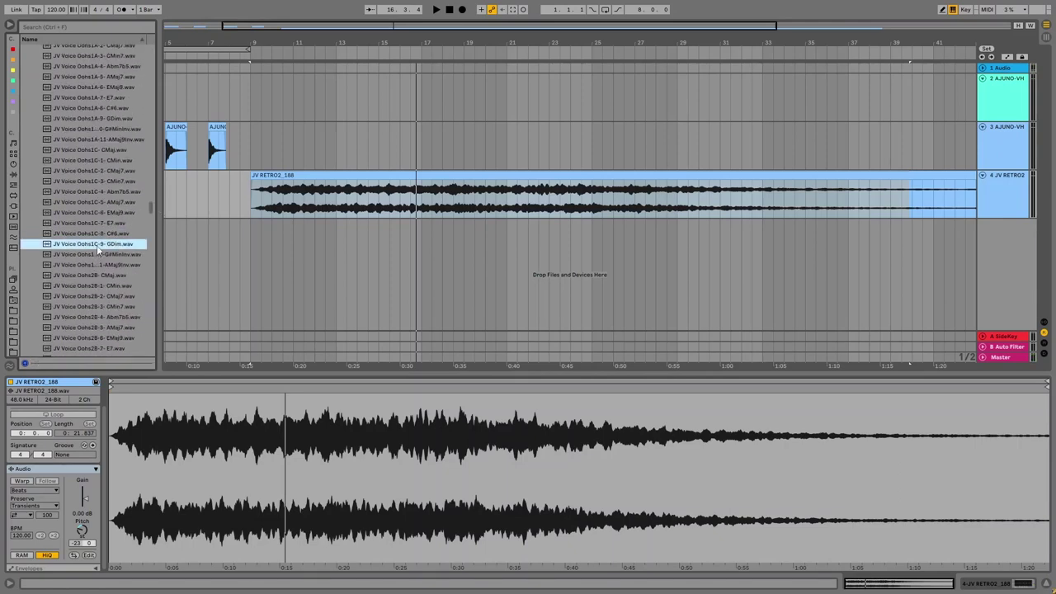
# Preview the JV Voice Oohs2B E7 and EMaj9 and JV Voice Aahs CMin7 and AMaj7 samples
pyautogui.scroll(-3, 94, 281)
pyautogui.scroll(-3, 93, 280)
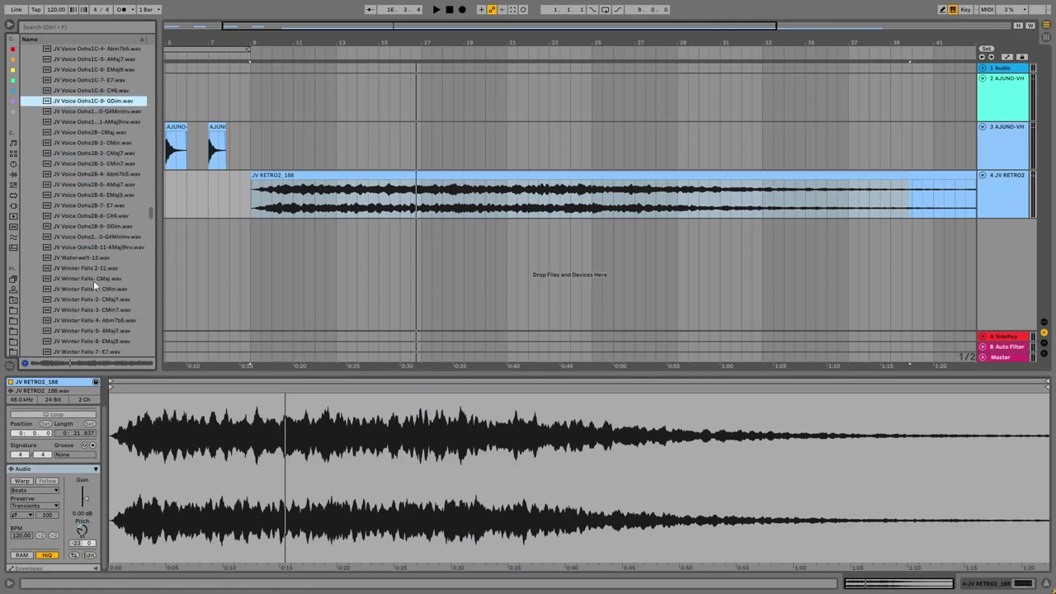
pyautogui.click(107, 205)
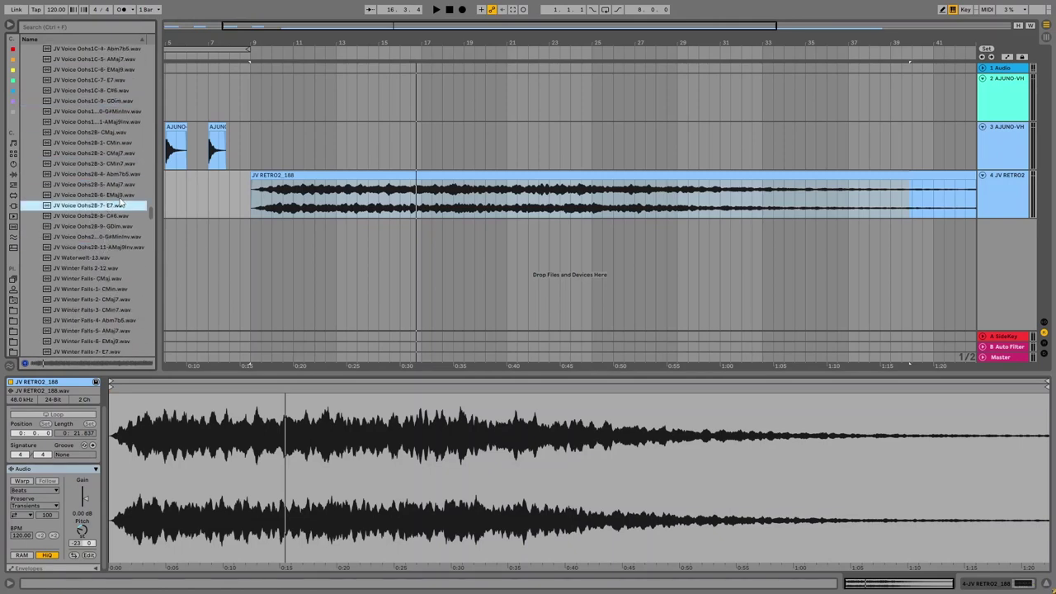
pyautogui.click(121, 197)
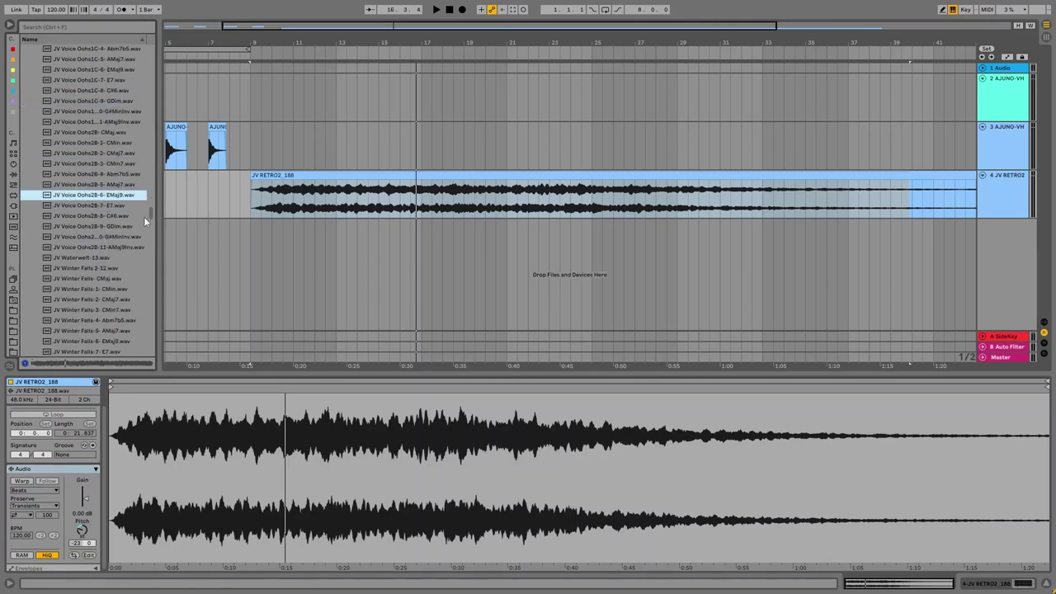
pyautogui.moveTo(145, 216); pyautogui.dragTo(149, 191)
pyautogui.click(110, 282)
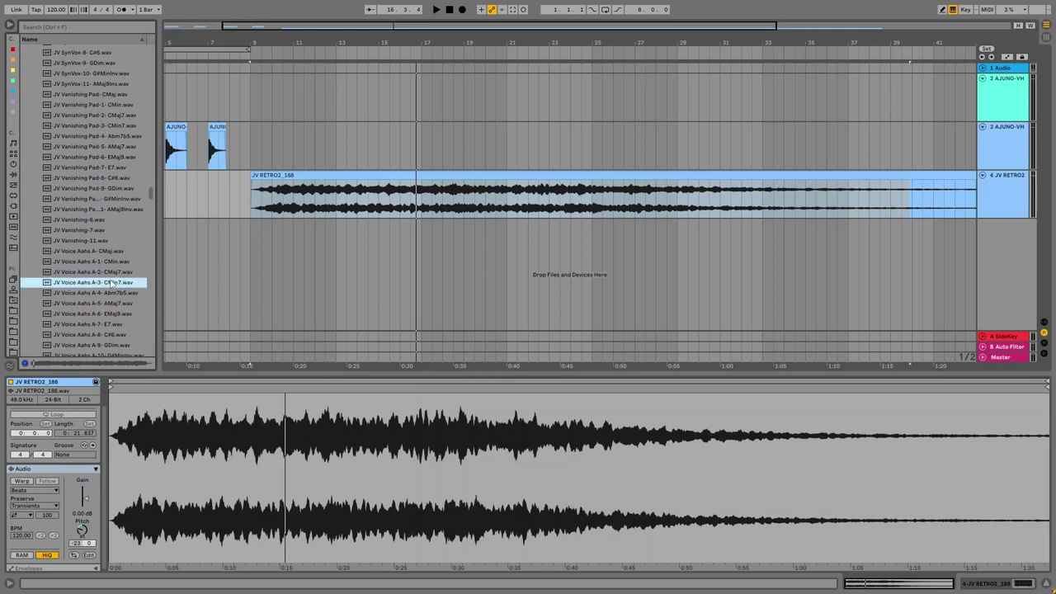
pyautogui.click(116, 304)
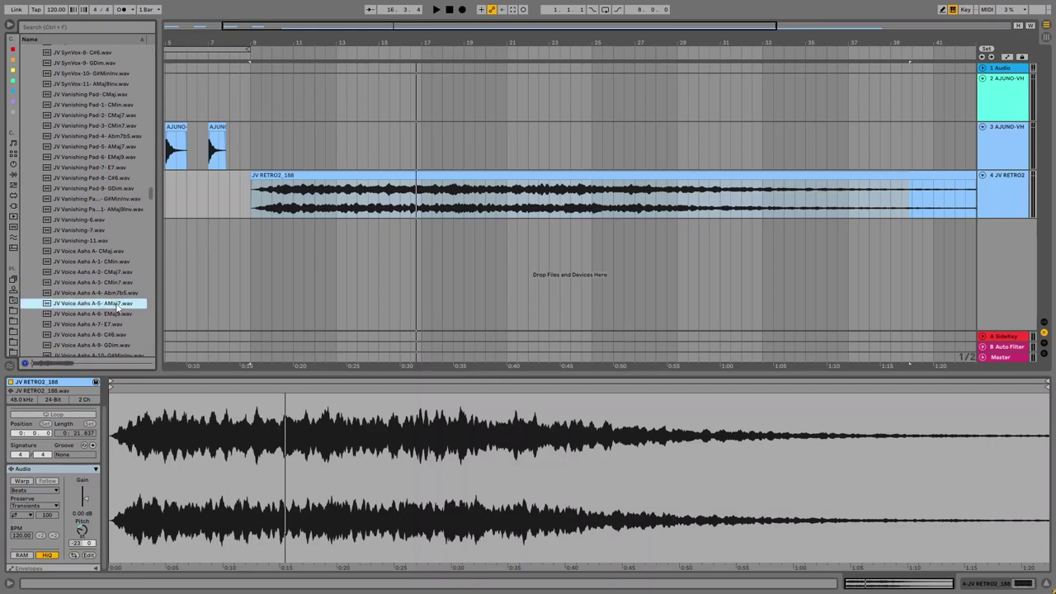
# Preview the M1 Soft Voices 11, 09 and 08 samples, then collapse back to Chords - Pads
pyautogui.moveTo(150, 192); pyautogui.dragTo(146, 252)
pyautogui.click(99, 205)
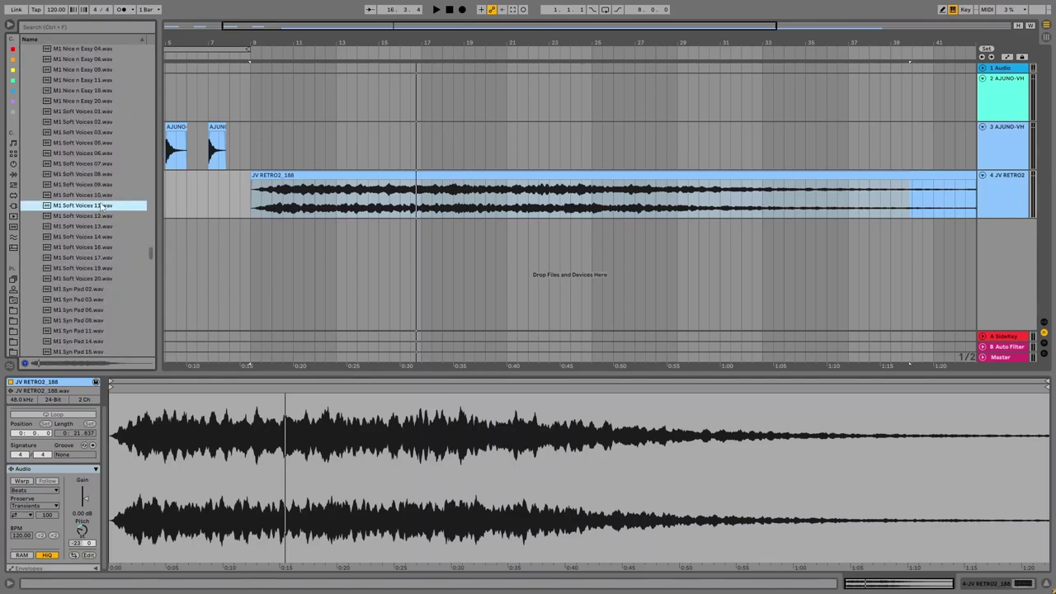
pyautogui.click(102, 188)
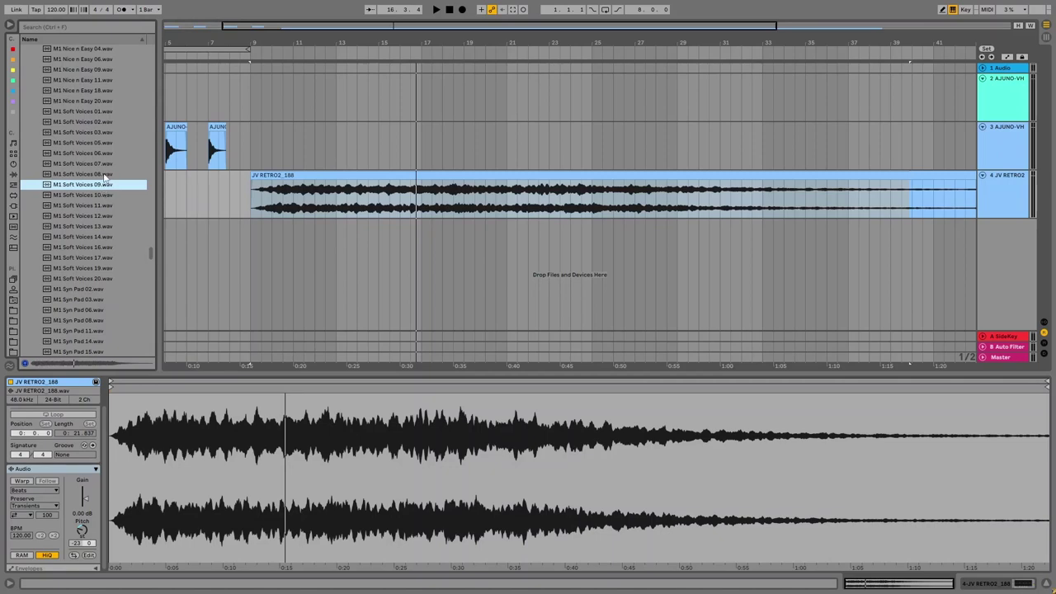
pyautogui.click(106, 175)
pyautogui.scroll(-2, 97, 219)
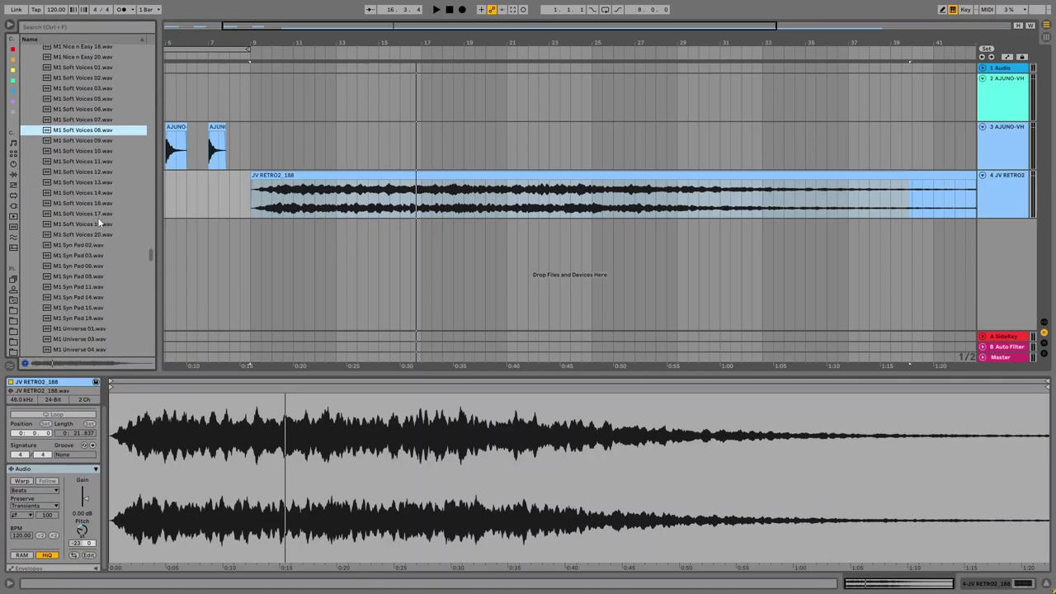
pyautogui.scroll(-6, 97, 217)
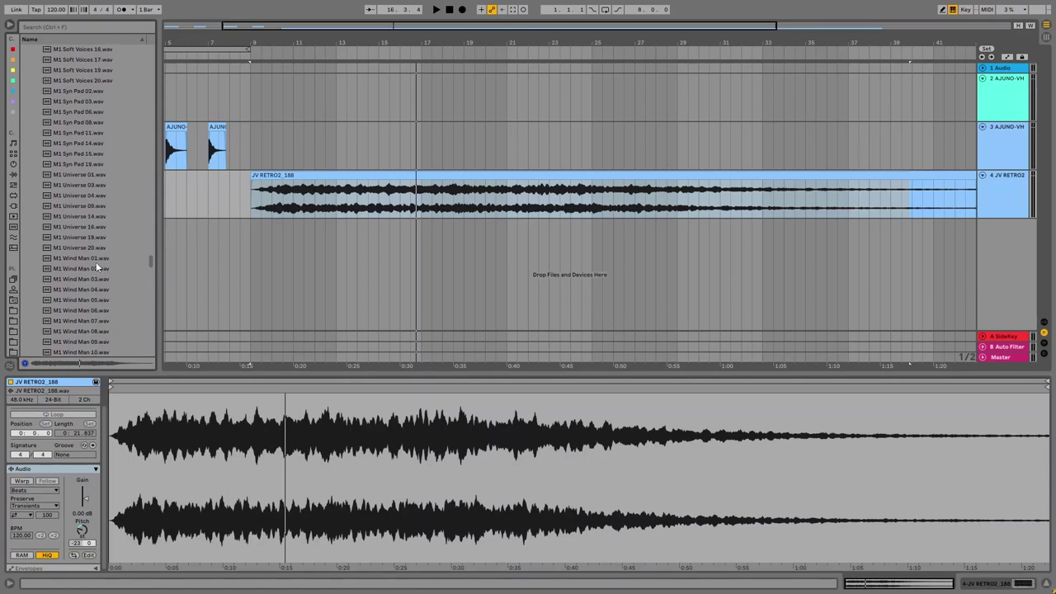
pyautogui.scroll(-2, 97, 267)
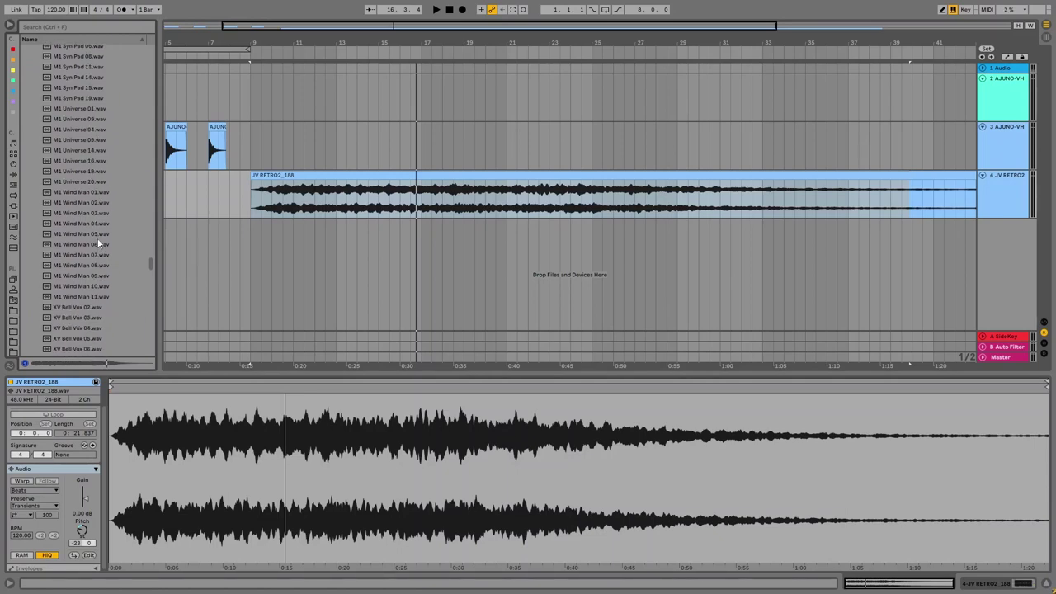
pyautogui.press('Left')
pyautogui.press('Left')
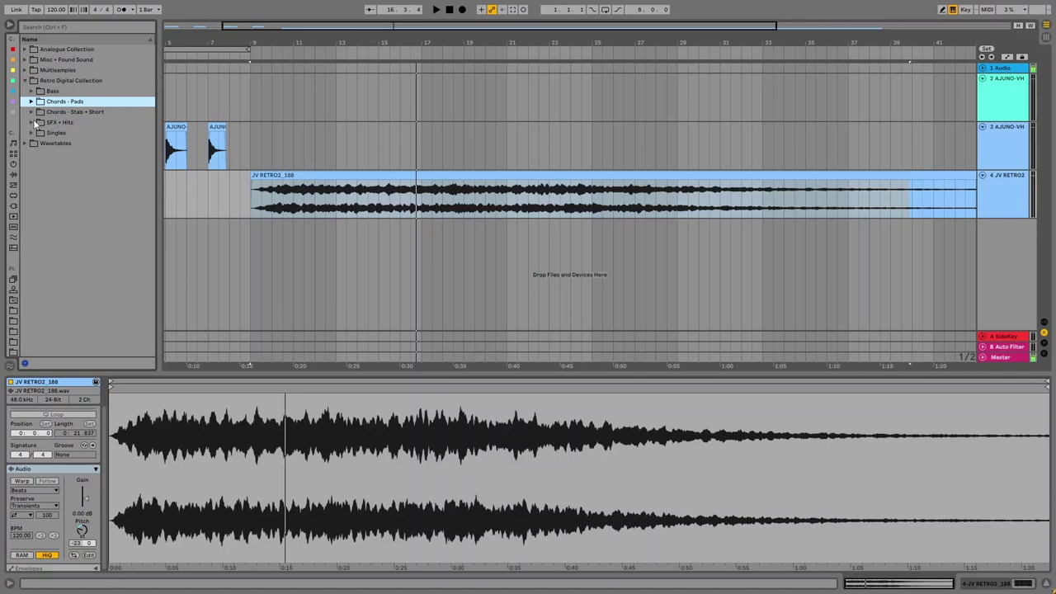
# Collapse Retro Digital Collection and expand Multisamples > DX21 Chorus Pack to list its pad folders
pyautogui.click(25, 80)
pyautogui.click(25, 70)
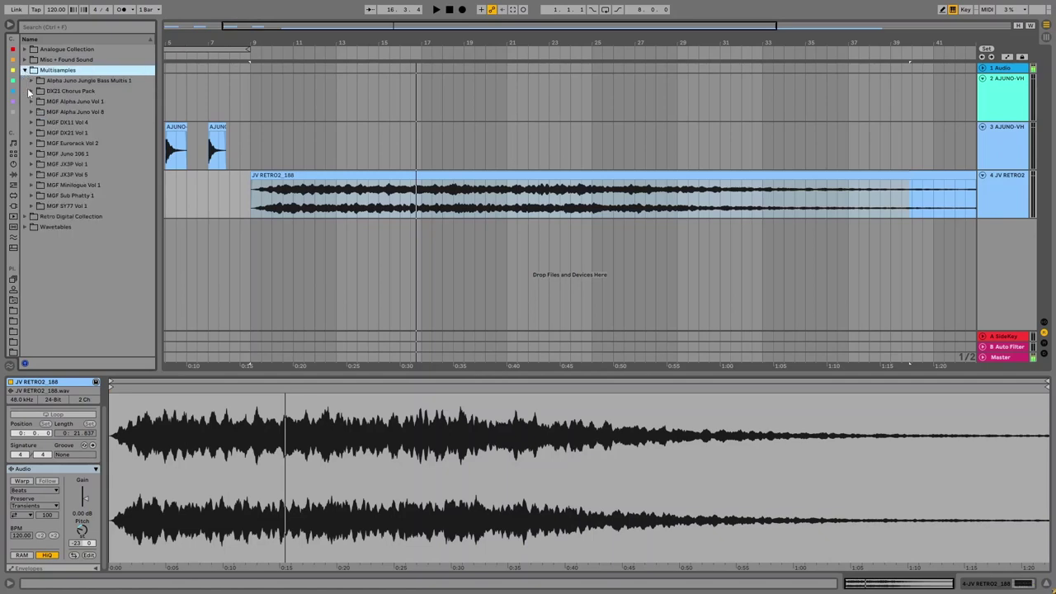
pyautogui.click(31, 92)
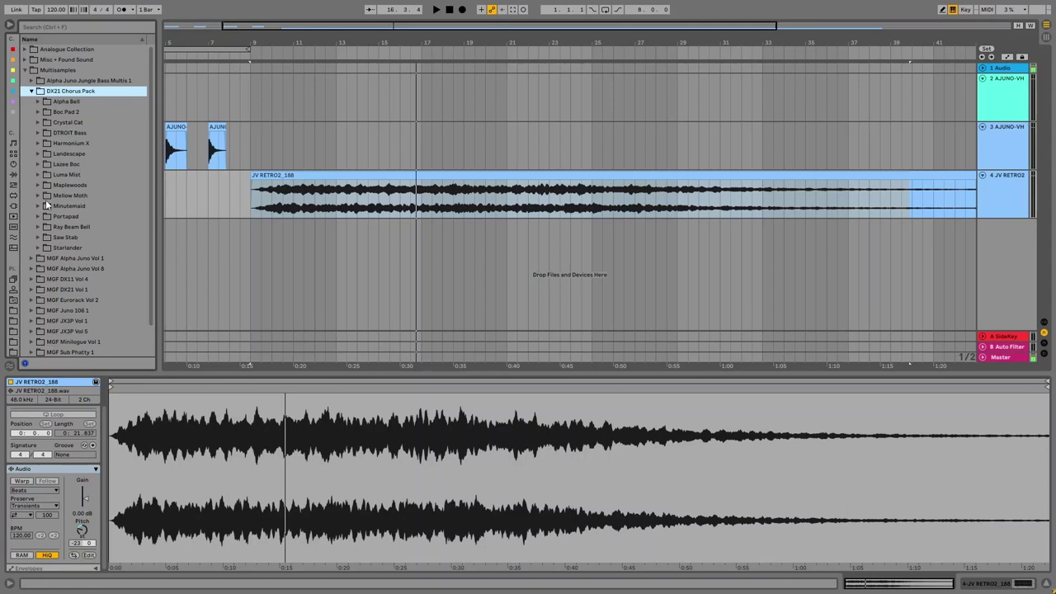
pyautogui.moveTo(188, 42); pyautogui.dragTo(293, 40)
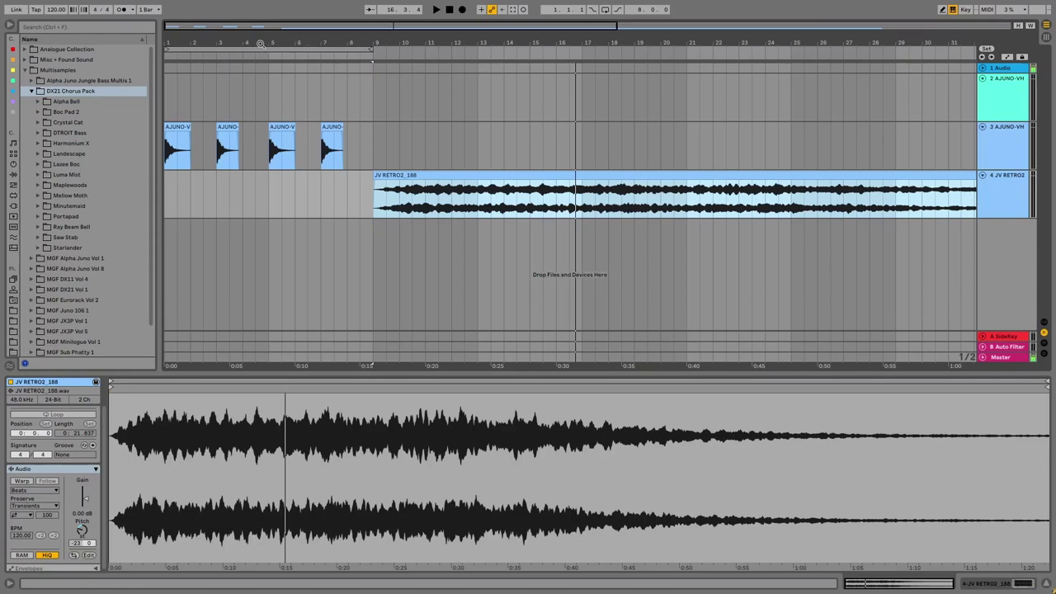
# Insert a new MIDI track as the fifth track and show its empty Sampler device
pyautogui.moveTo(260, 44); pyautogui.dragTo(262, 82)
pyautogui.rightClick(993, 244)
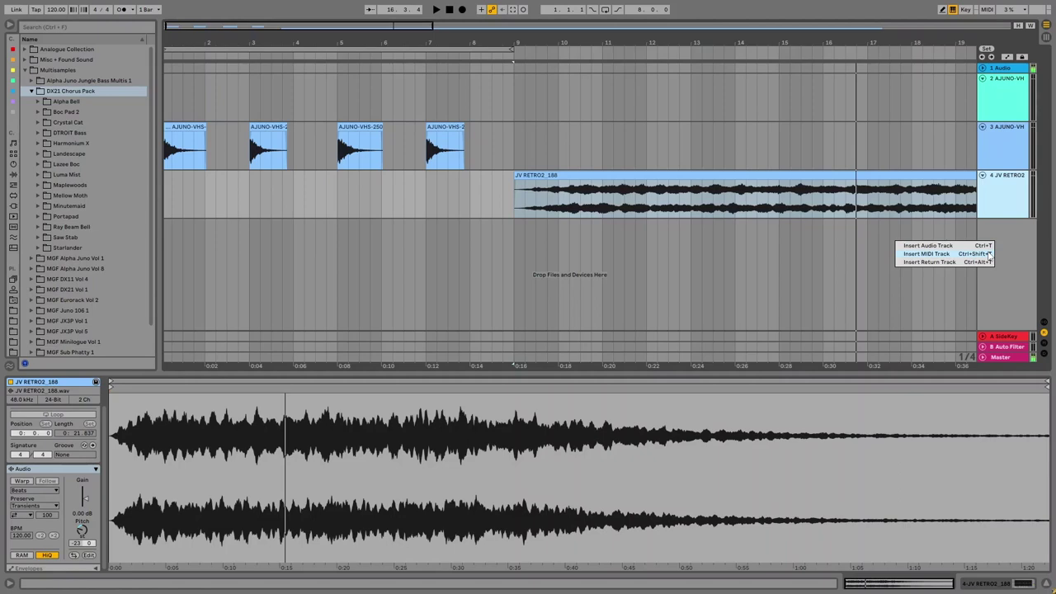
pyautogui.click(988, 254)
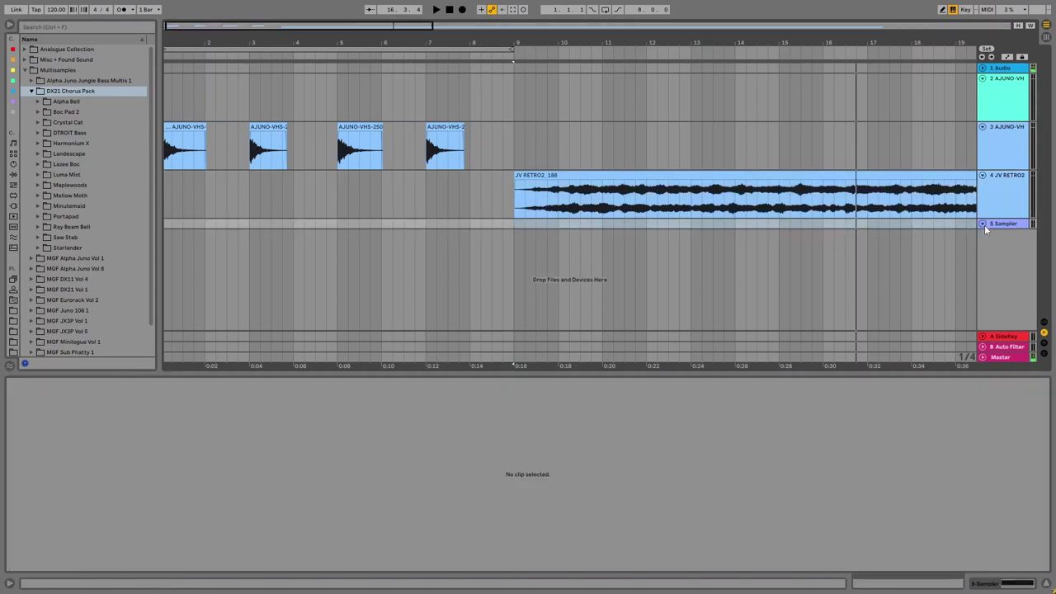
pyautogui.doubleClick(999, 224)
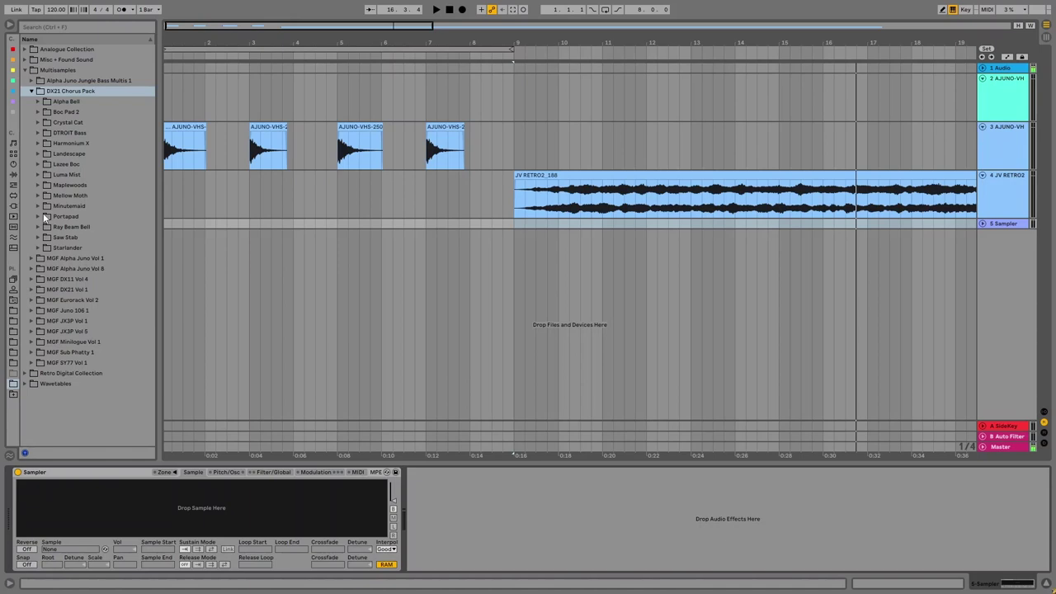
# Select all 24 Boc Pad 2 sample files and drop them onto the Sampler
pyautogui.click(37, 111)
pyautogui.click(67, 121)
pyautogui.keyDown('shift'); pyautogui.click(105, 363); pyautogui.keyUp('shift')
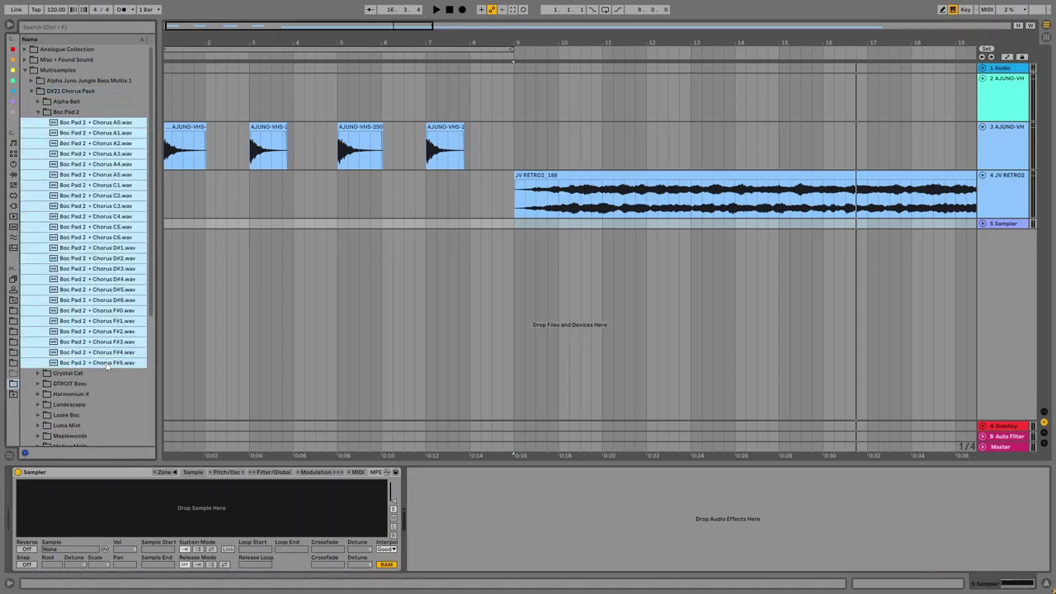
pyautogui.moveTo(106, 366); pyautogui.dragTo(182, 503)
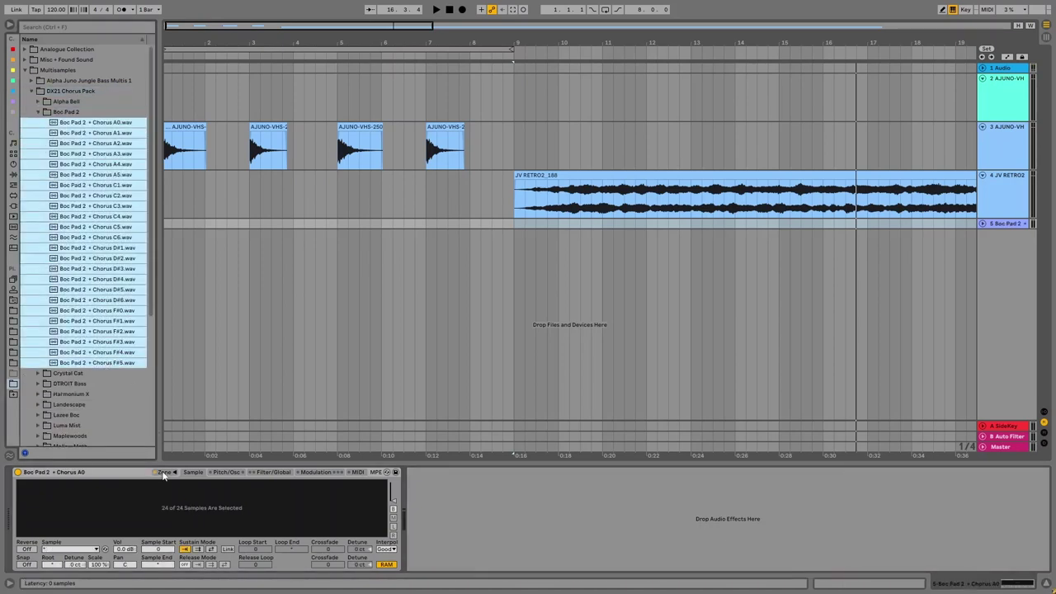
# In the Sampler's zone map, distribute the key ranges around each sample's root key
pyautogui.click(162, 473)
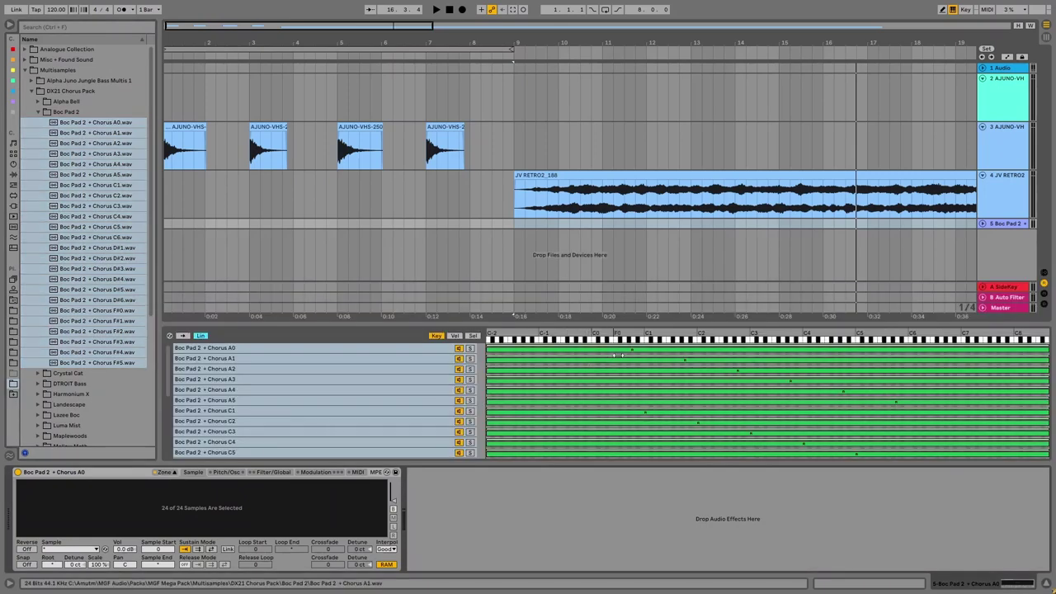
pyautogui.rightClick(617, 362)
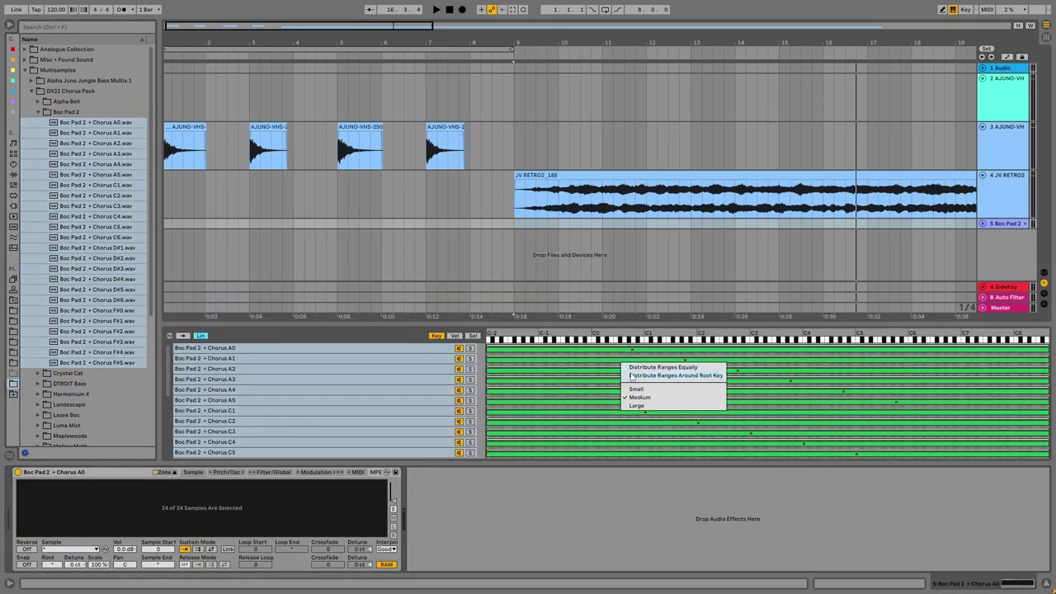
pyautogui.click(631, 375)
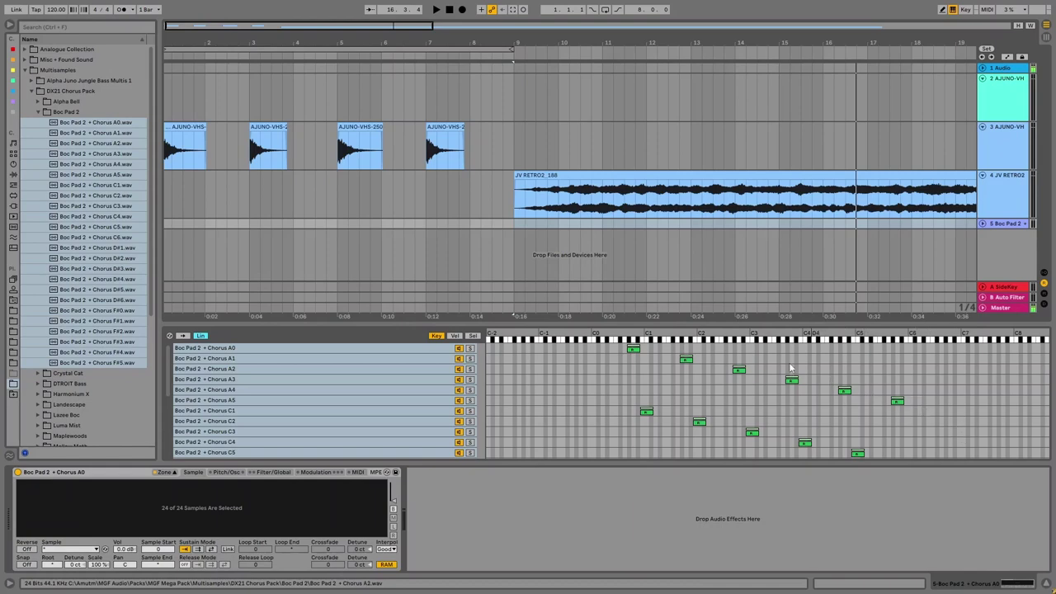
# Sort the Boc Pad 2 + Chorus sample zones by key in ascending order
pyautogui.rightClick(584, 370)
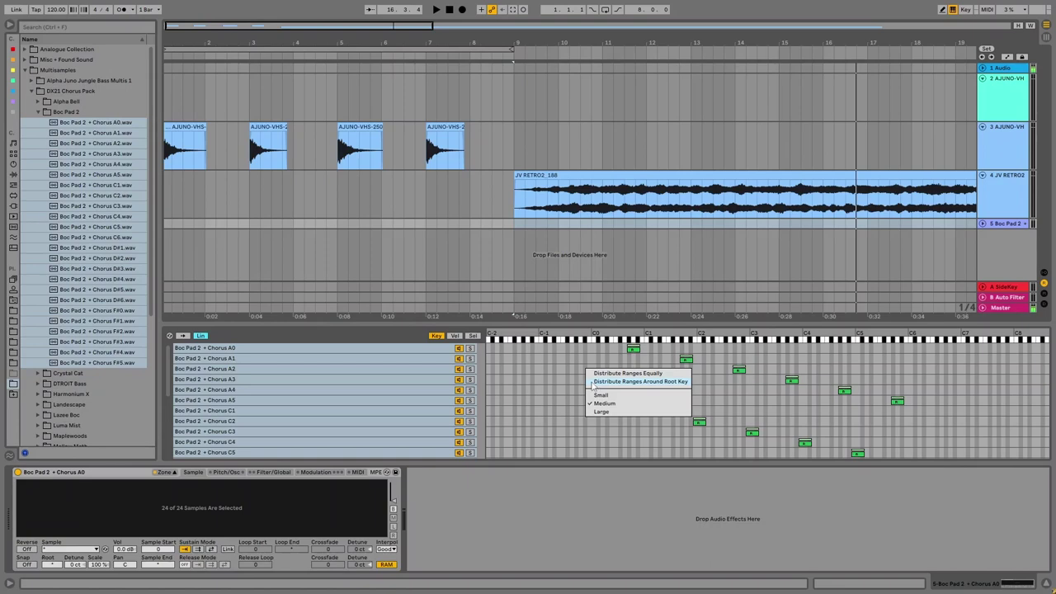
pyautogui.click(373, 344)
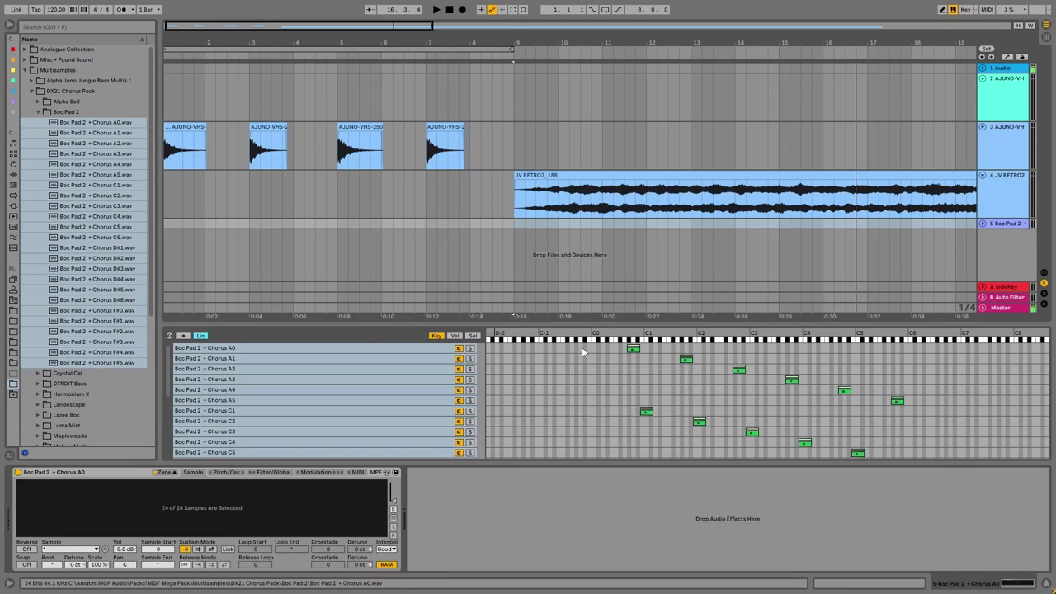
pyautogui.click(343, 381)
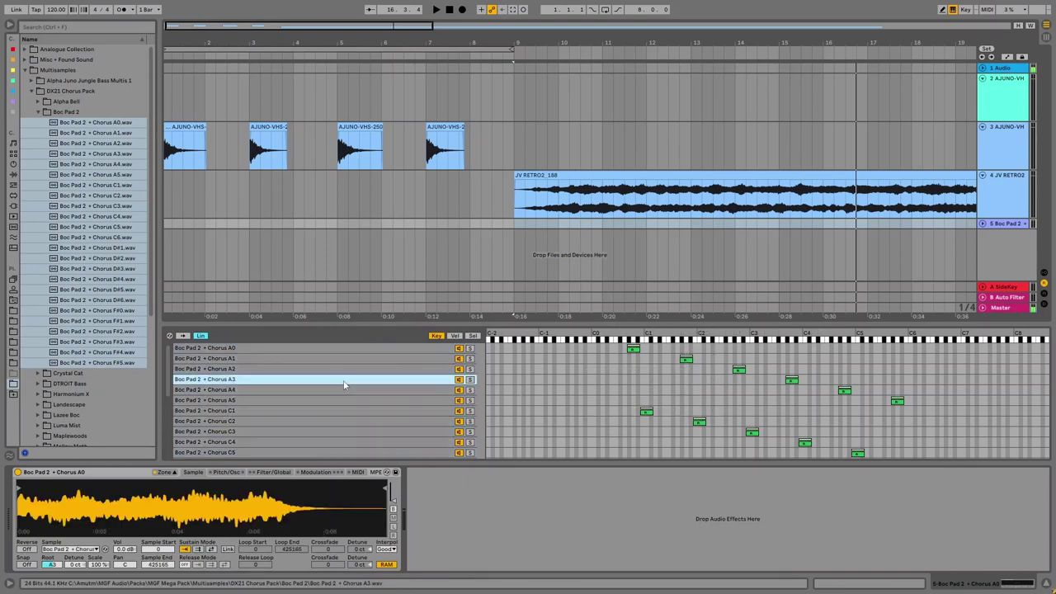
pyautogui.rightClick(344, 381)
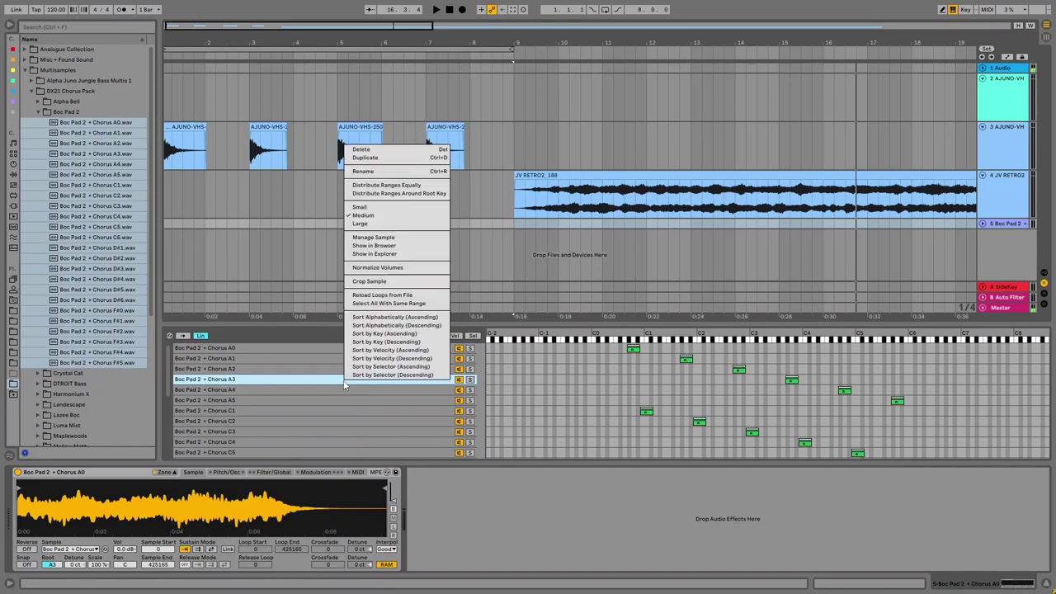
pyautogui.click(387, 333)
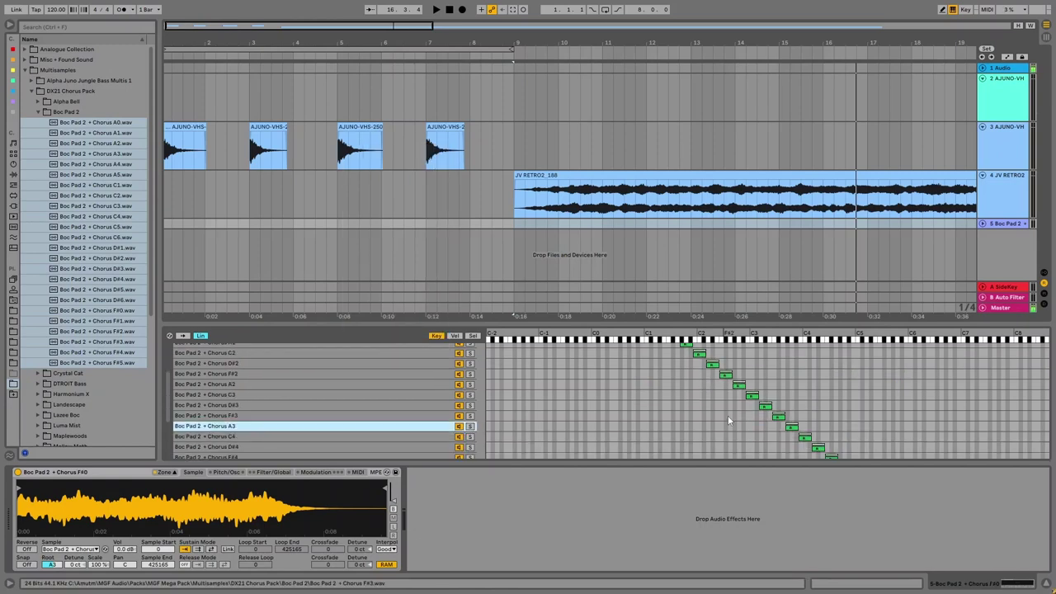
pyautogui.scroll(3, 728, 415)
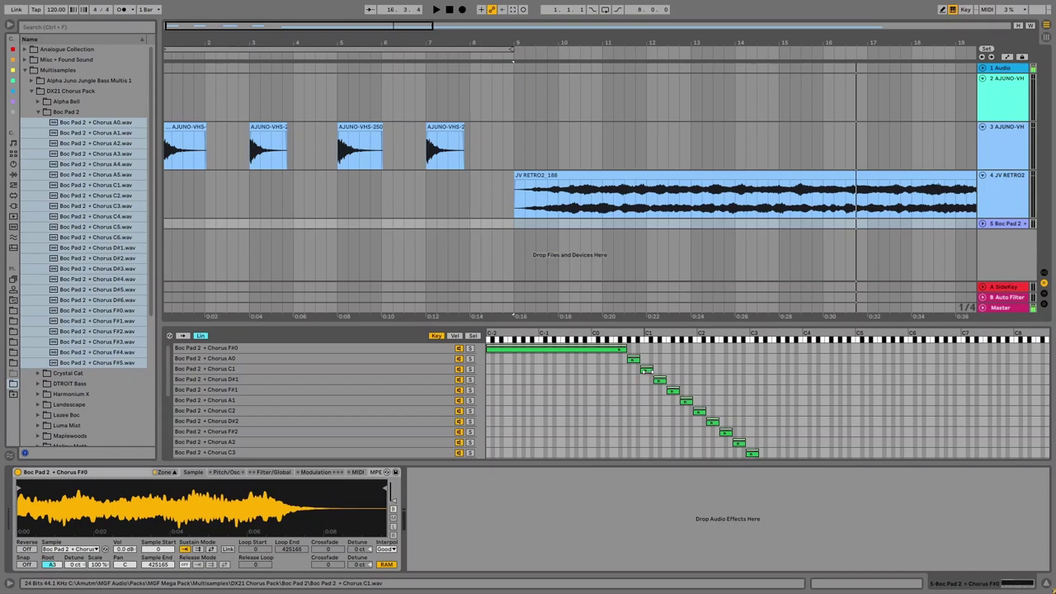
pyautogui.scroll(-4, 626, 383)
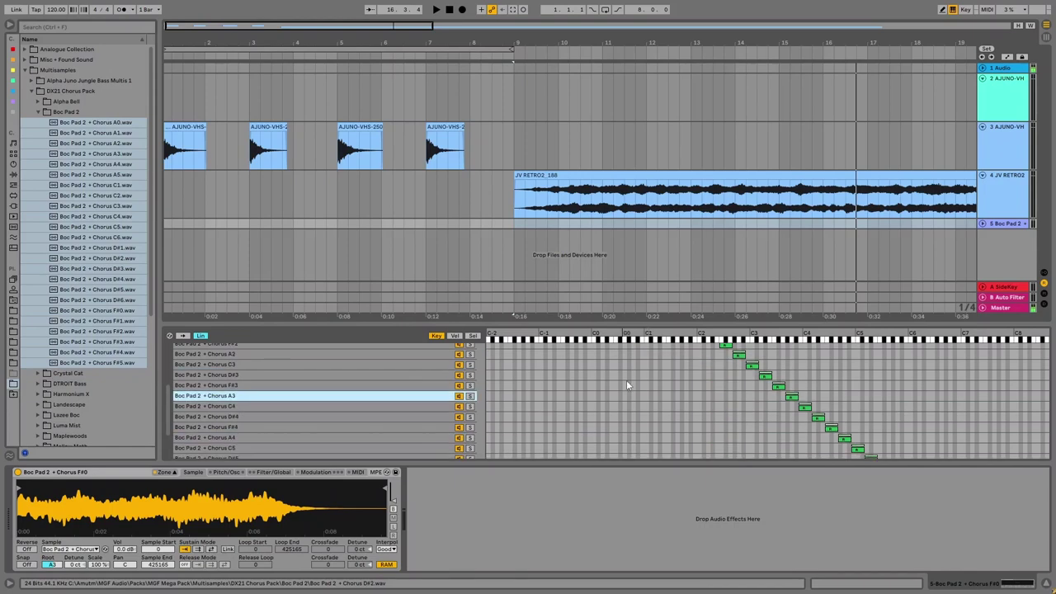
# Hide the zone map, show the Sampler's Filter/Global page and hide the track In/Out routing
pyautogui.scroll(-2, 626, 379)
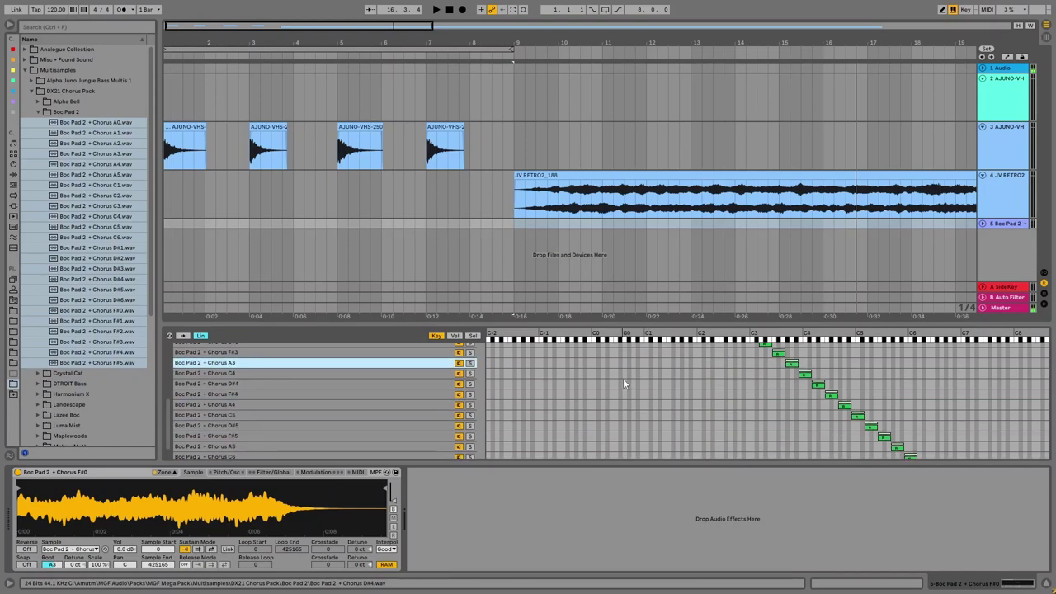
pyautogui.click(165, 472)
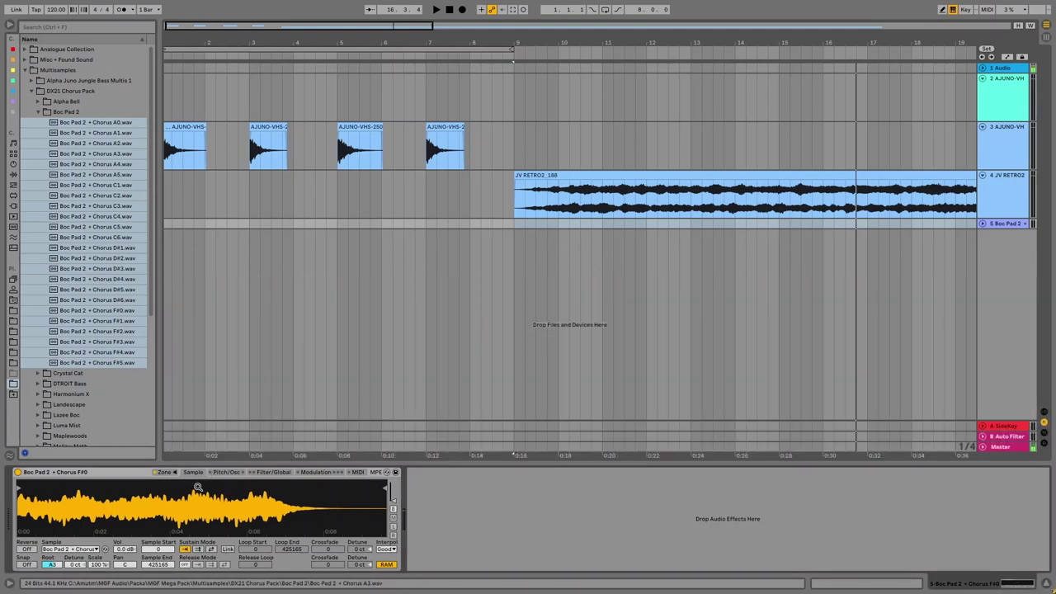
pyautogui.click(272, 472)
pyautogui.click(1044, 412)
pyautogui.click(1043, 412)
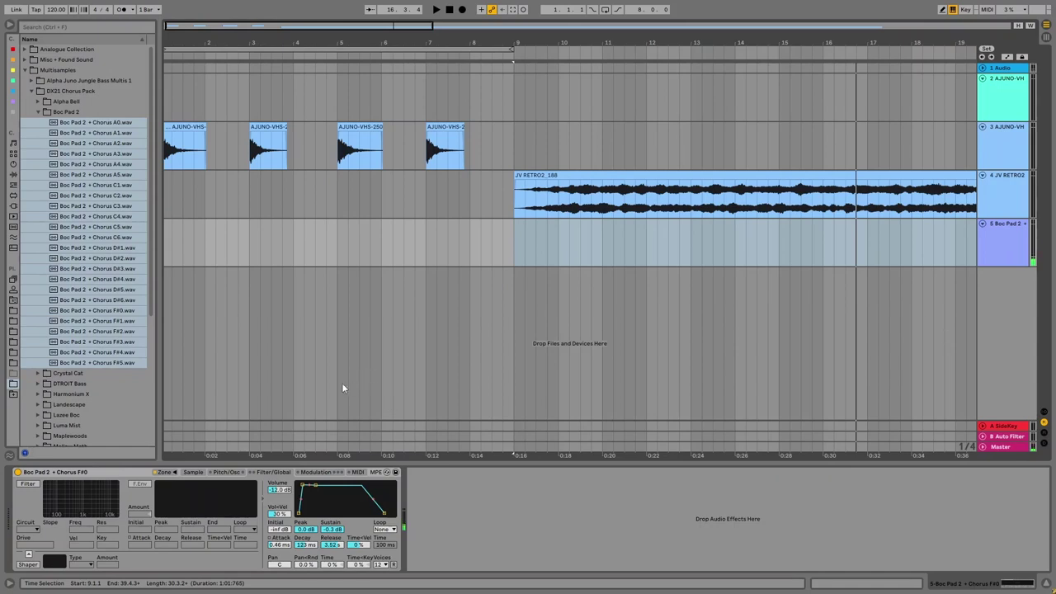
# Add Chorus-Ensemble from Audio Effects > Pitch & Modulation after the Sampler, set to Ensemble mode
pyautogui.click(12, 175)
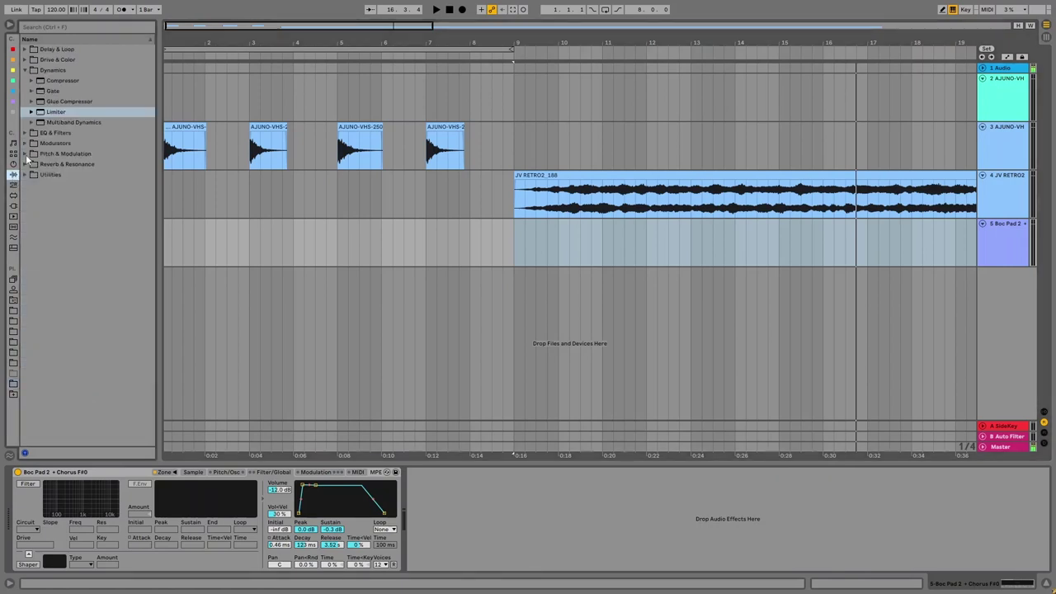
pyautogui.click(25, 155)
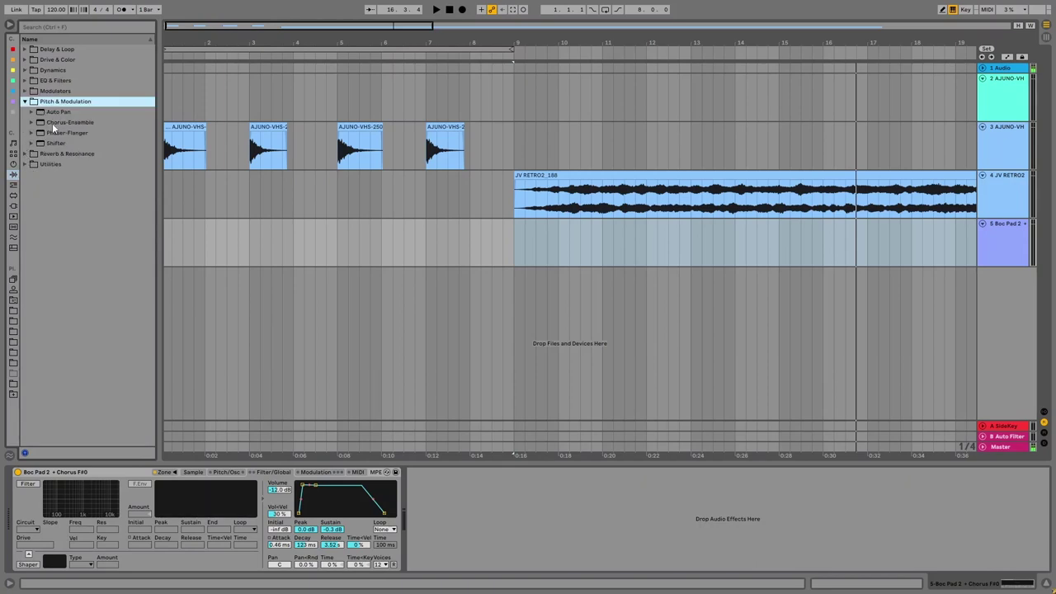
pyautogui.moveTo(54, 124); pyautogui.dragTo(487, 551)
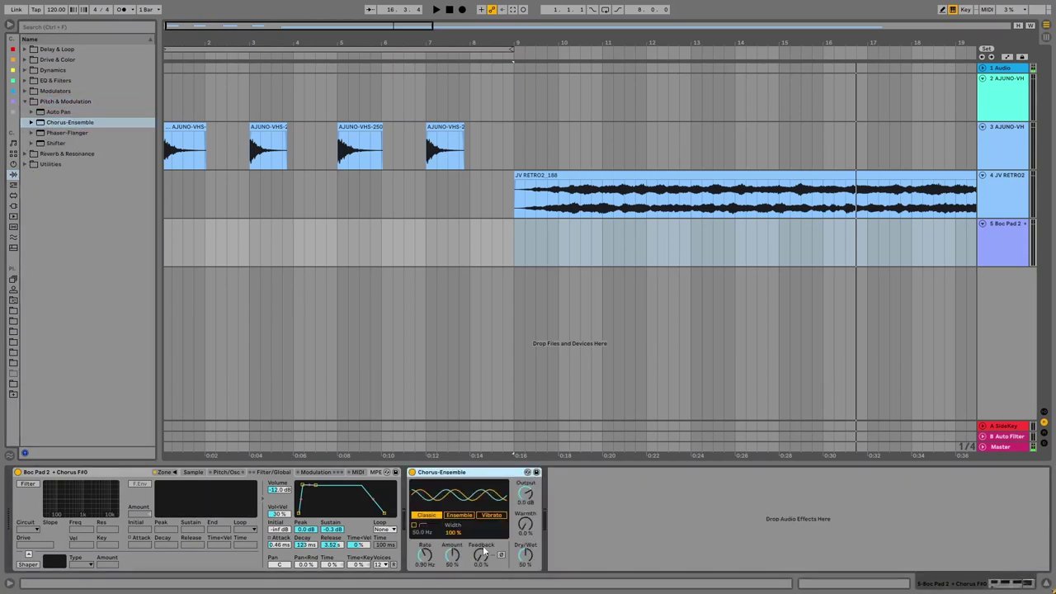
pyautogui.click(459, 515)
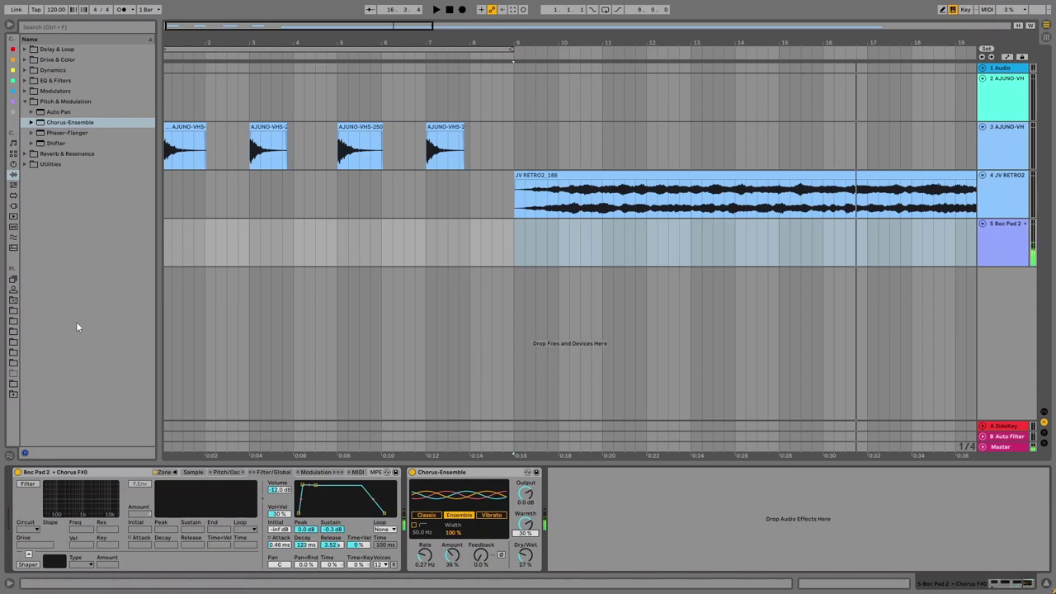
# Return to the Boc Pad 2 sample folder in the browser and collapse it
pyautogui.click(13, 384)
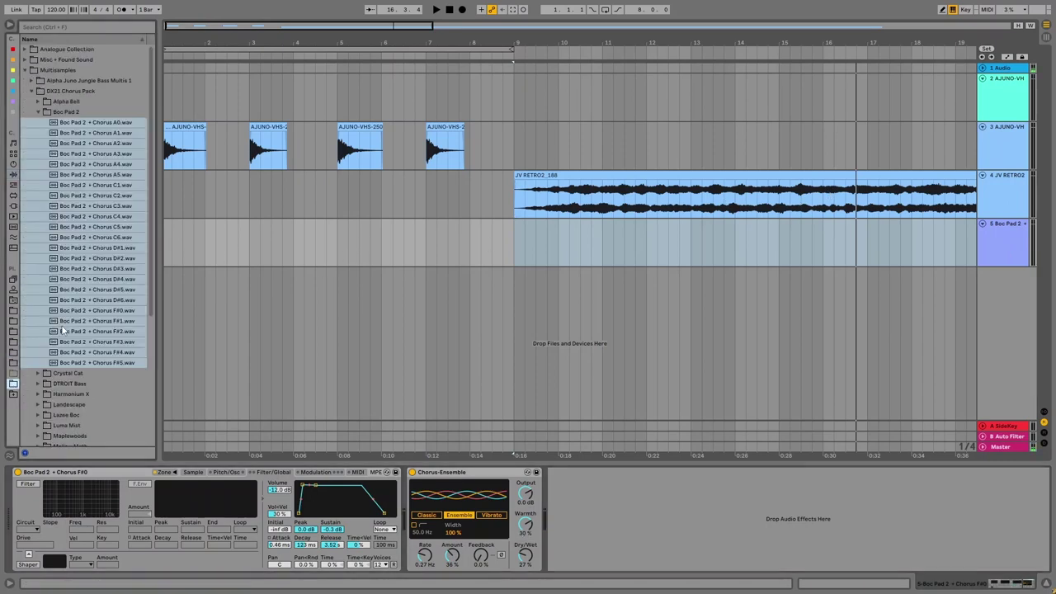
pyautogui.click(39, 115)
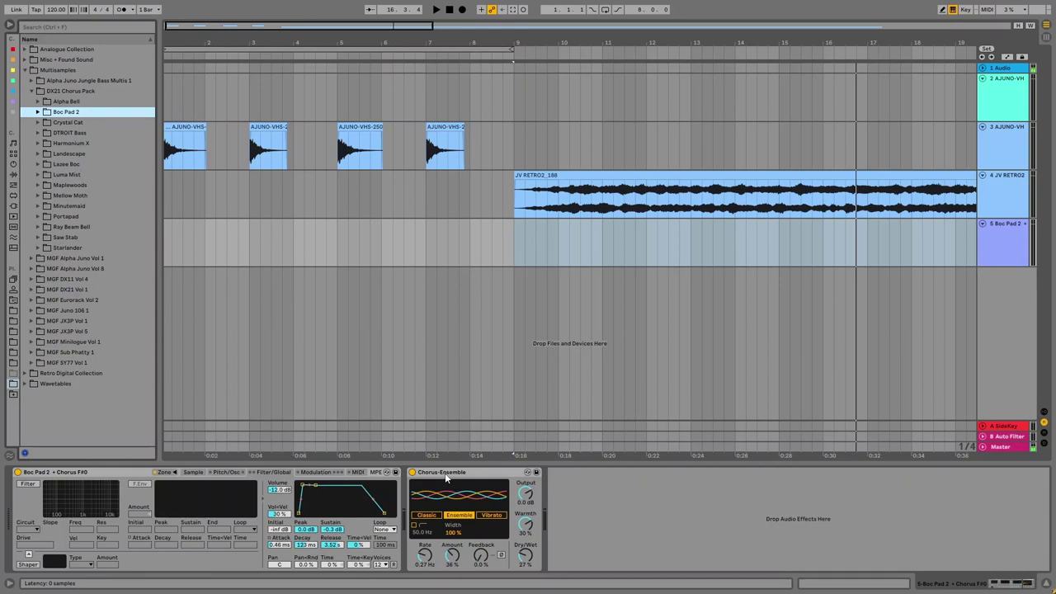
# Collapse the DX21 Chorus Pack folder in the browser
pyautogui.click(32, 92)
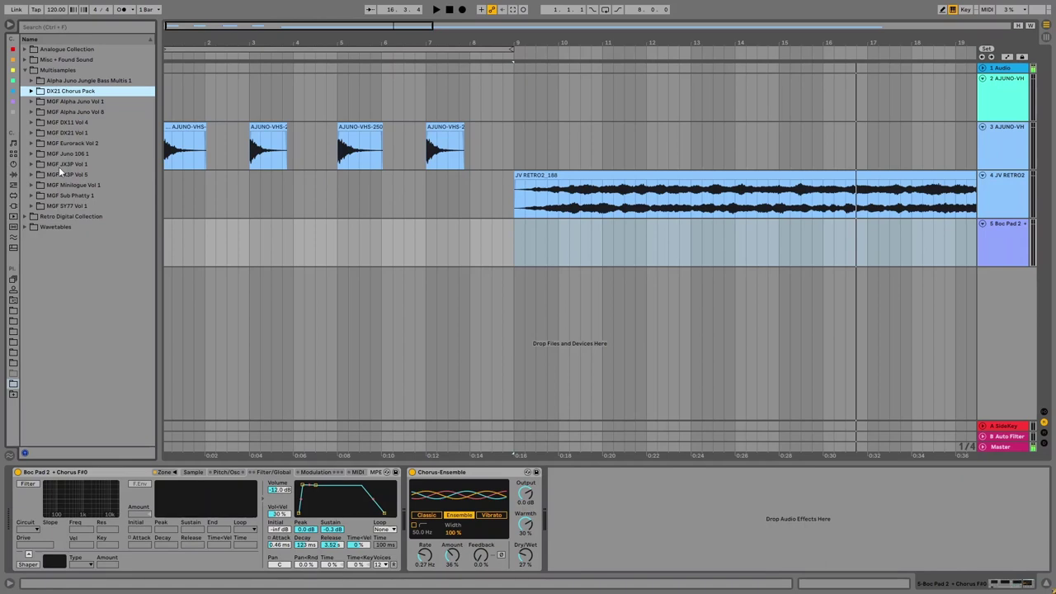
# Collapse Multisamples and expand Wavetables to show the MGF P6 and Producer Hive folders
pyautogui.click(25, 71)
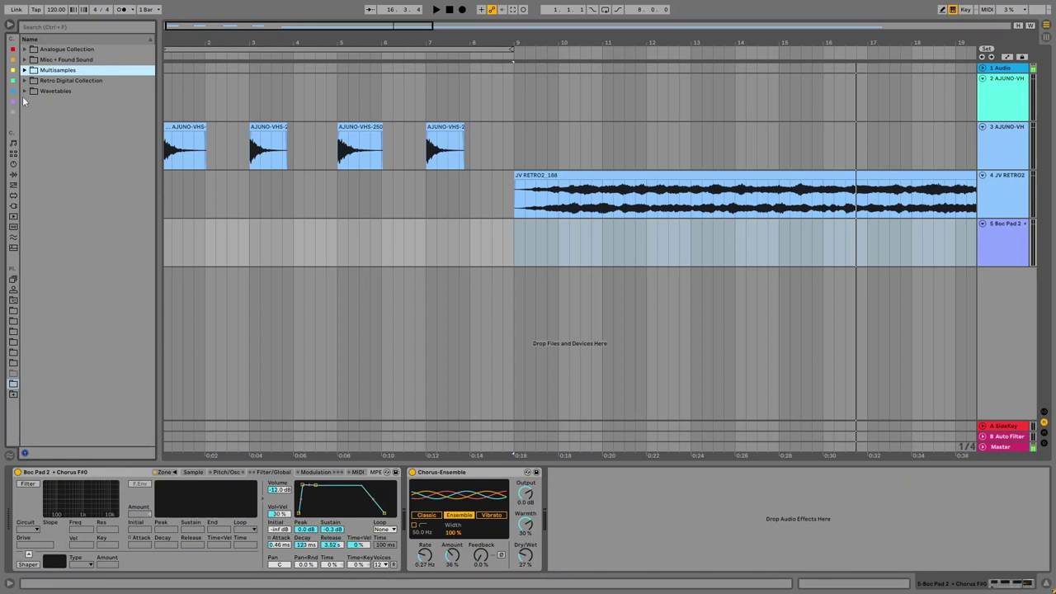
pyautogui.click(25, 91)
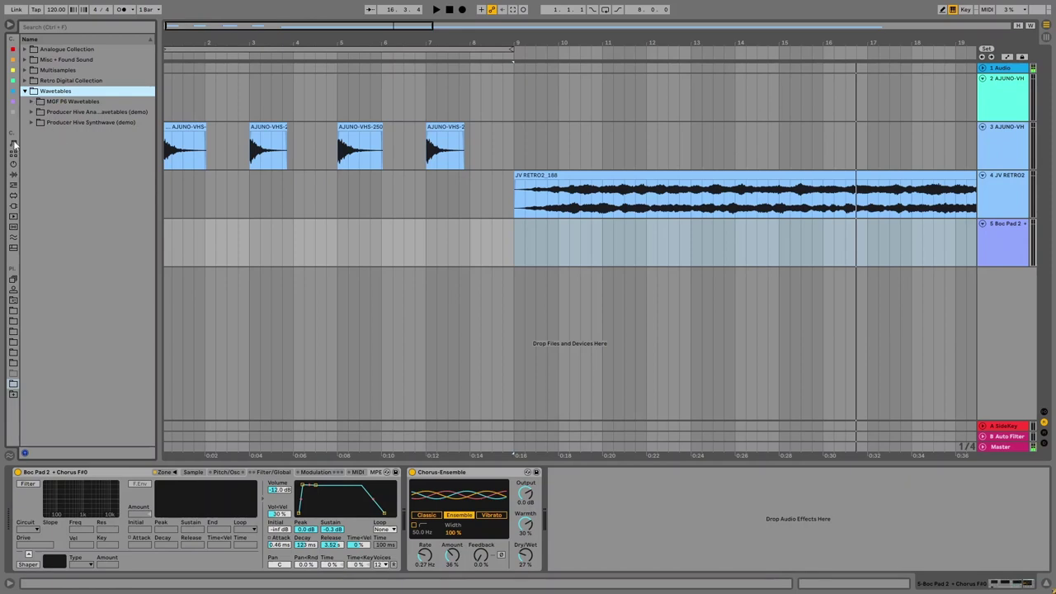
# Drag Wavetable from the built-in Instruments into empty arrangement space to create track 6
pyautogui.click(14, 143)
pyautogui.click(13, 154)
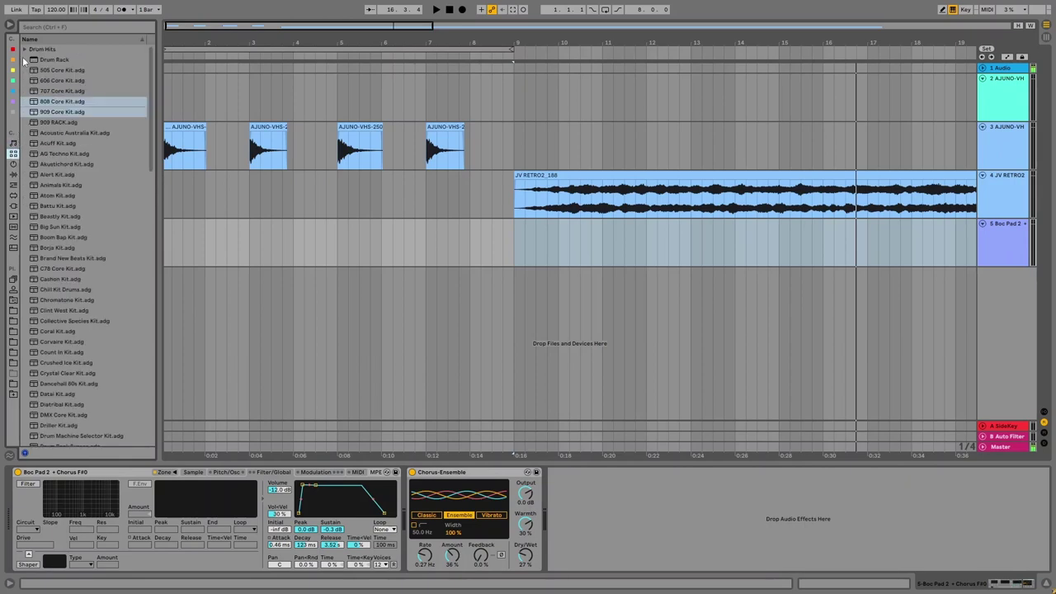
pyautogui.click(13, 164)
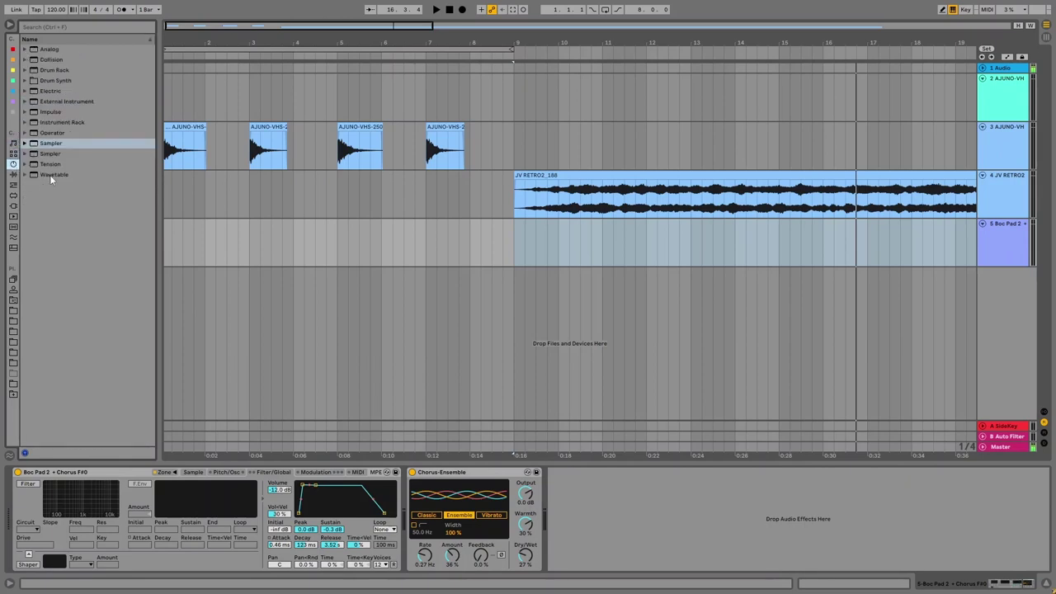
pyautogui.moveTo(49, 174); pyautogui.dragTo(998, 326)
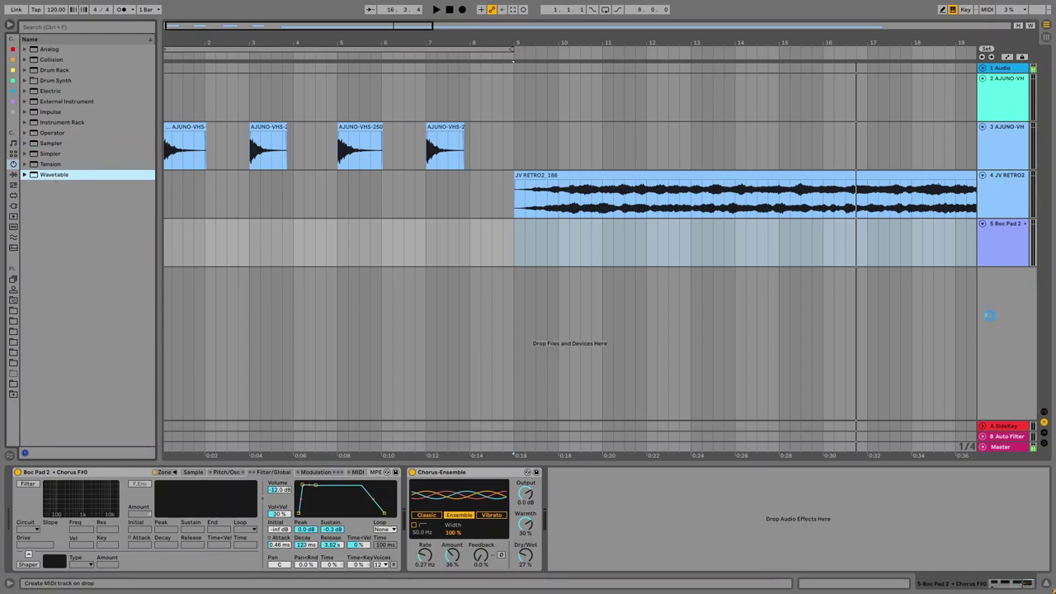
pyautogui.click(13, 383)
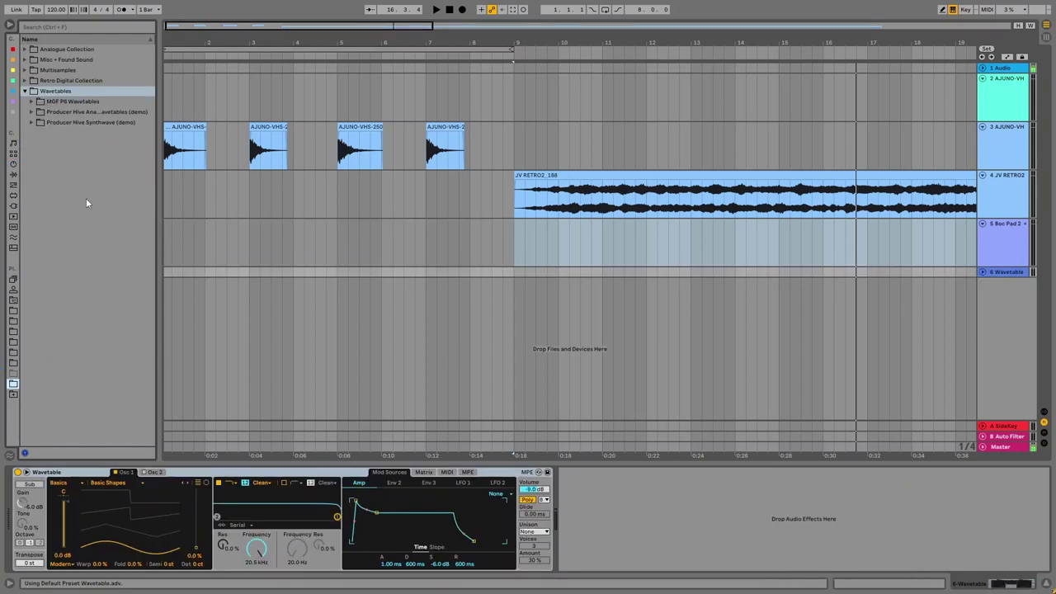
# Load P6 Square LP.wav from MGF P6 Wavetables into Wavetable's Osc 1
pyautogui.click(32, 101)
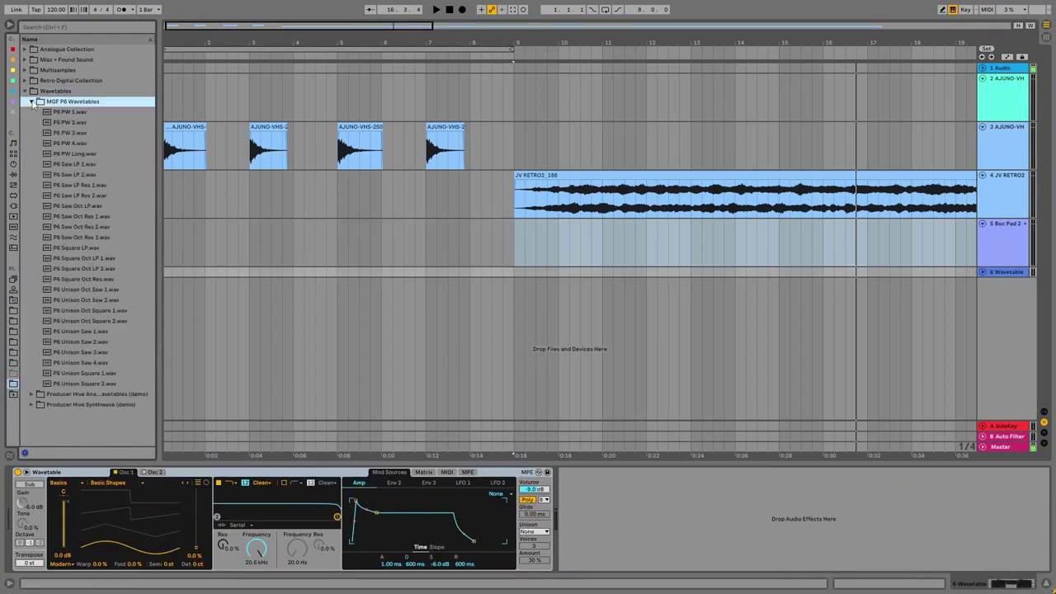
pyautogui.click(88, 248)
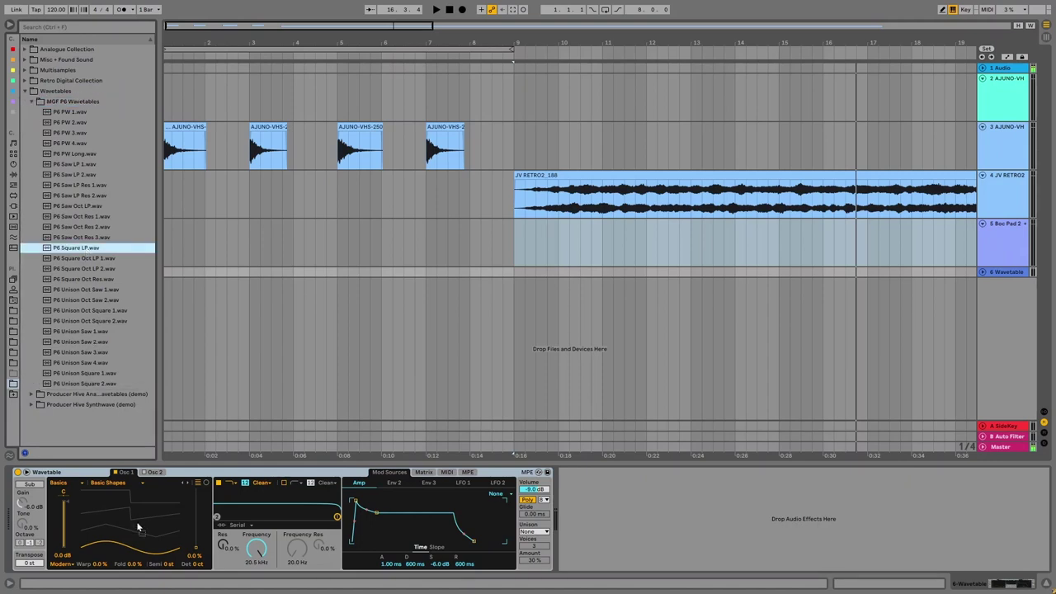
pyautogui.moveTo(137, 526); pyautogui.dragTo(135, 520)
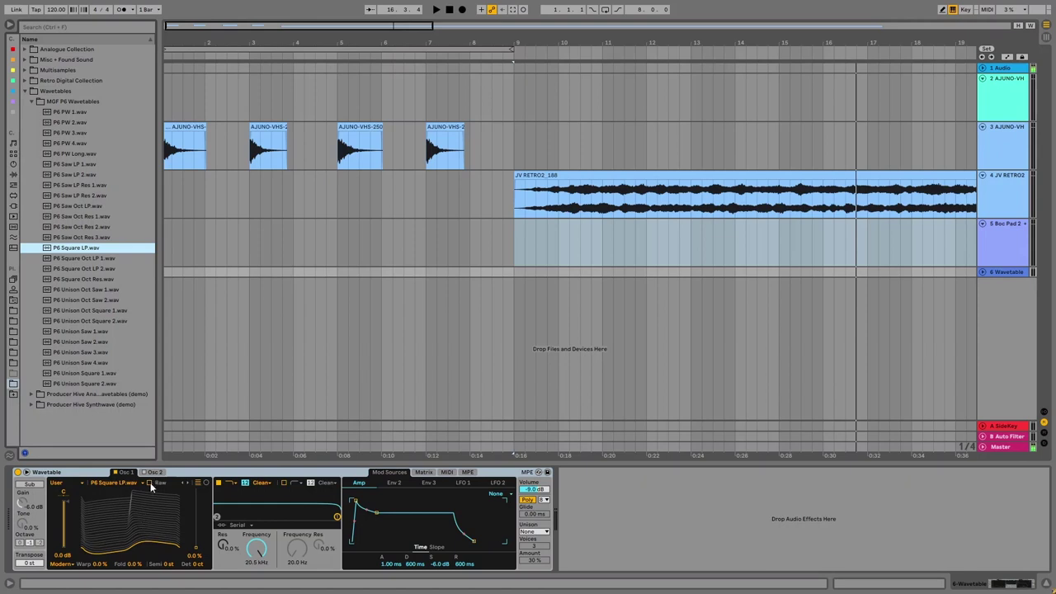
# Switch Osc 1 to Raw mode and adjust its wavetable position slider
pyautogui.click(149, 482)
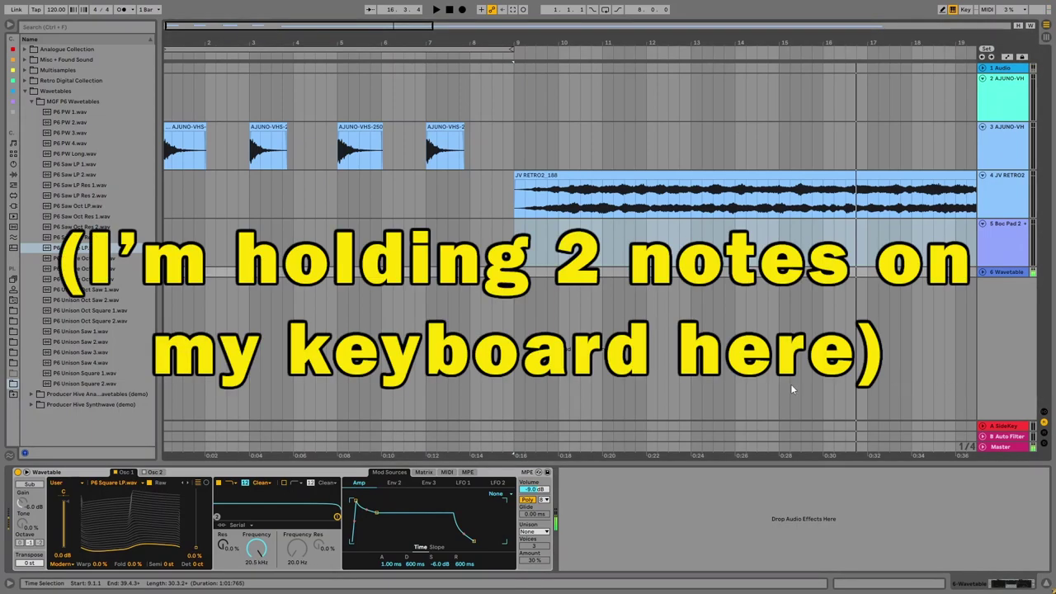
pyautogui.moveTo(199, 551)
pyautogui.mouseDown()
pyautogui.moveTo(199, 518)
pyautogui.moveTo(199, 551)
pyautogui.mouseUp()
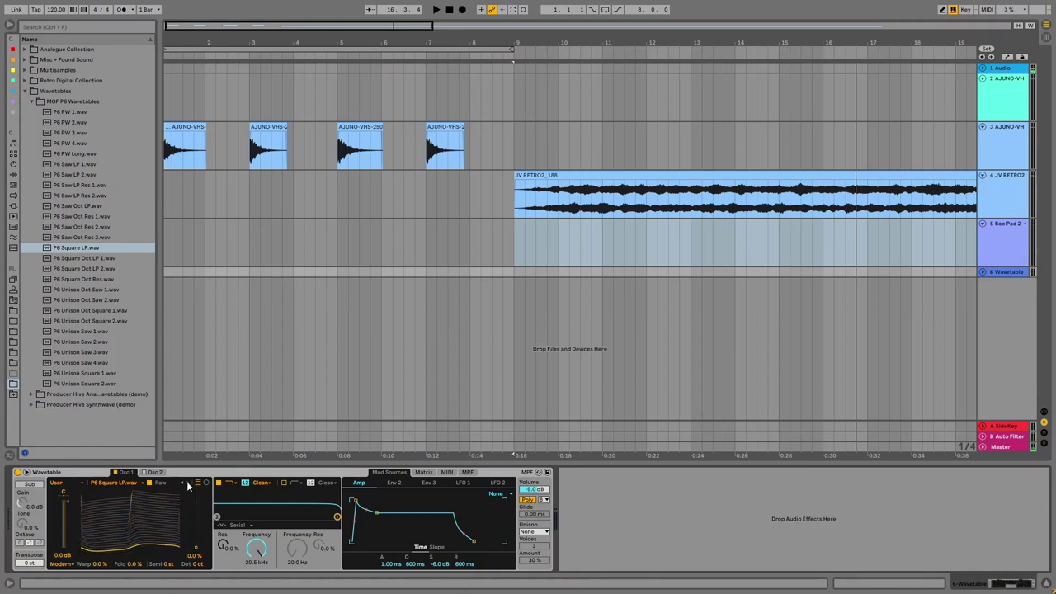
# Step Osc 1 through the P6 tables to P6 Unison Oct Saw 1, then expand the Producer Hive analog folder
pyautogui.click(187, 485)
pyautogui.click(187, 485)
pyautogui.click(187, 485)
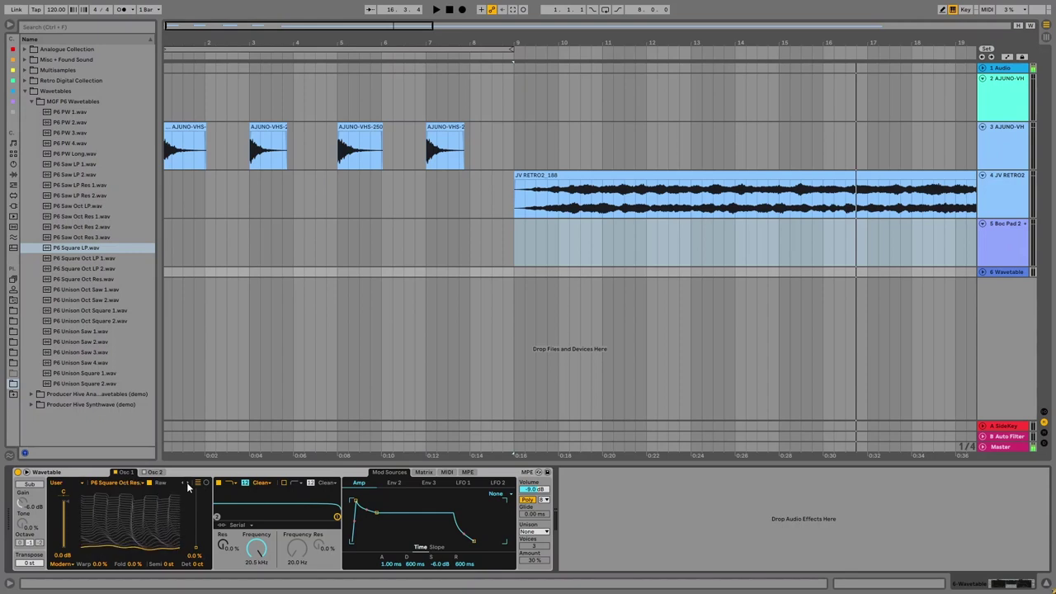
pyautogui.click(187, 485)
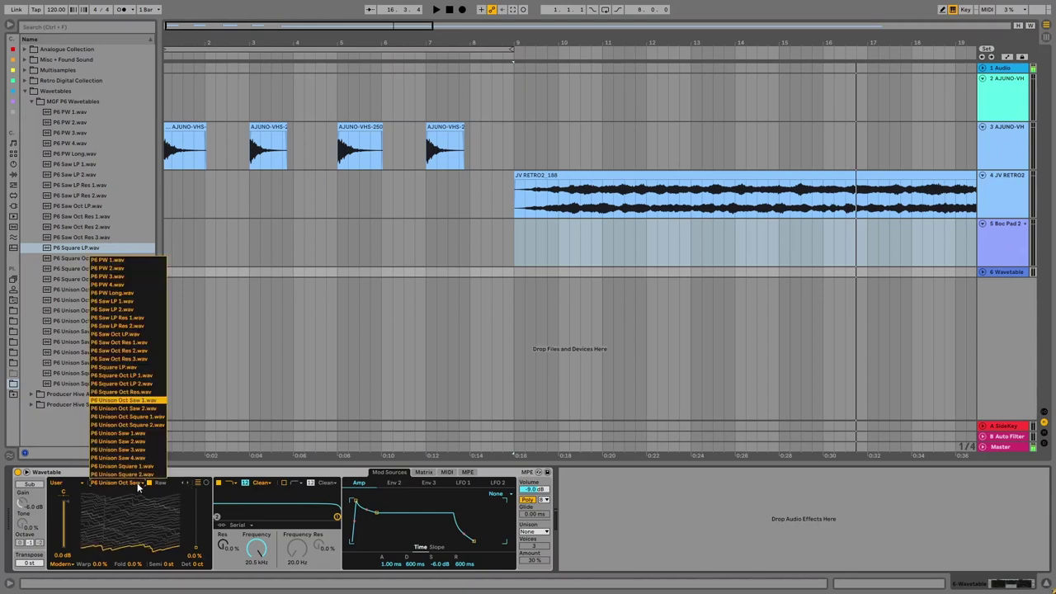
pyautogui.click(116, 483)
pyautogui.click(73, 477)
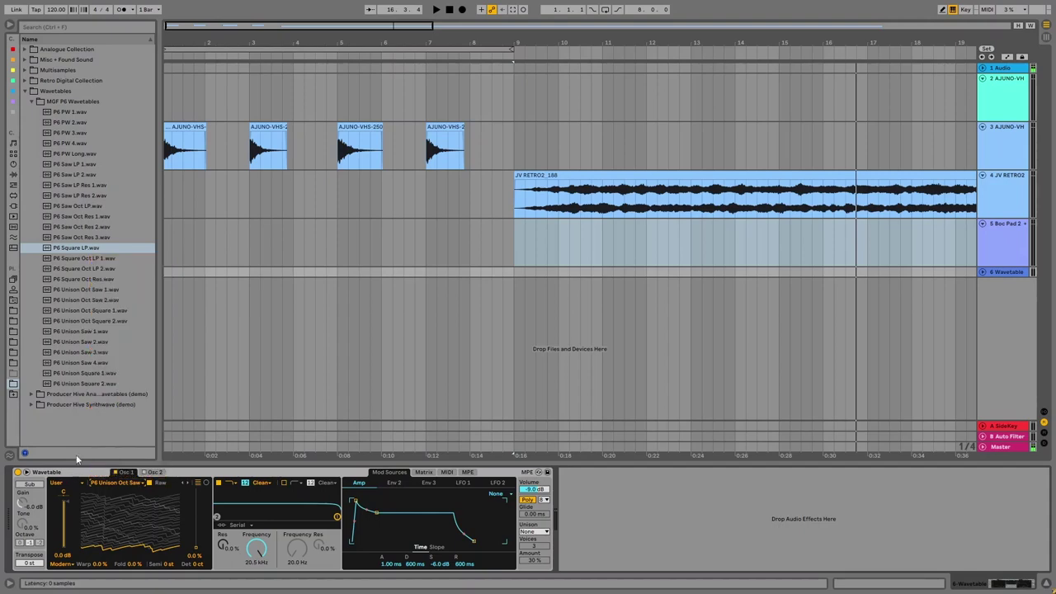
pyautogui.click(66, 393)
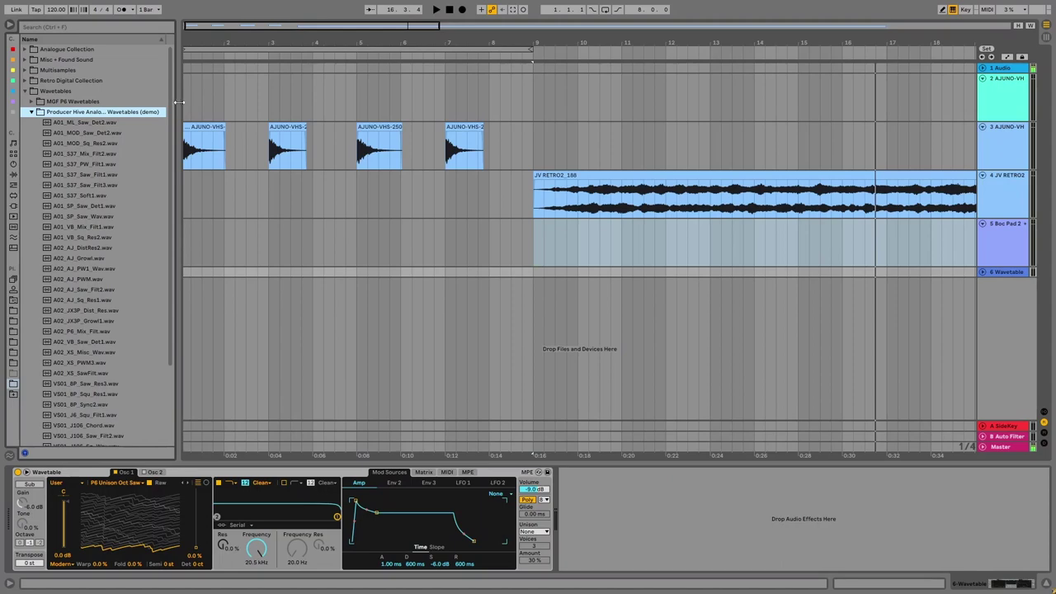
# Load VS01_8P_Saw_Res3.wav into Osc 1, then browse neighbouring tables to A02_AJ_Sq_Res1
pyautogui.scroll(-3, 35, 437)
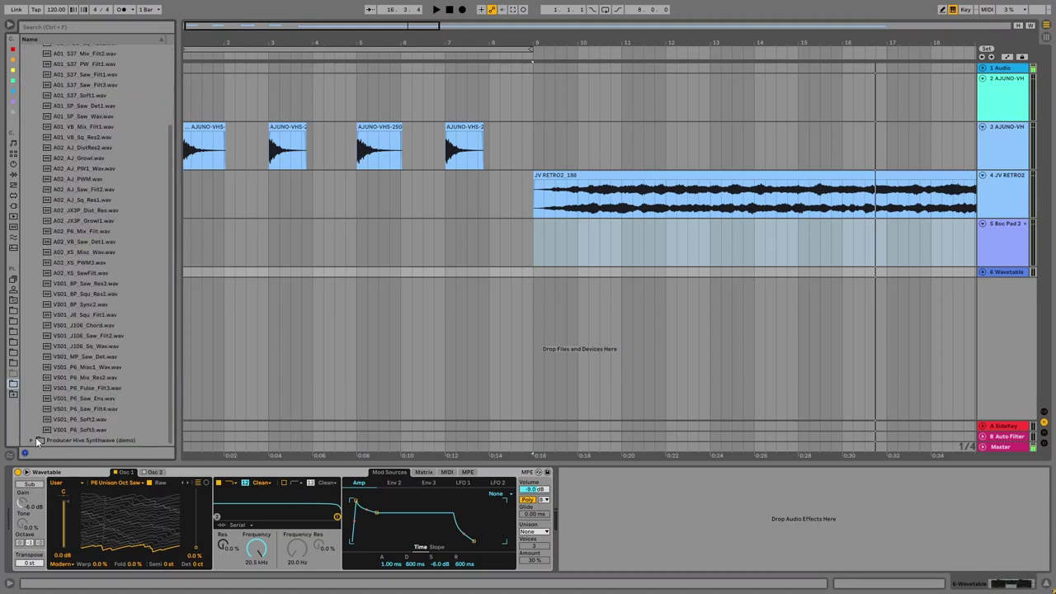
pyautogui.moveTo(82, 282); pyautogui.dragTo(132, 511)
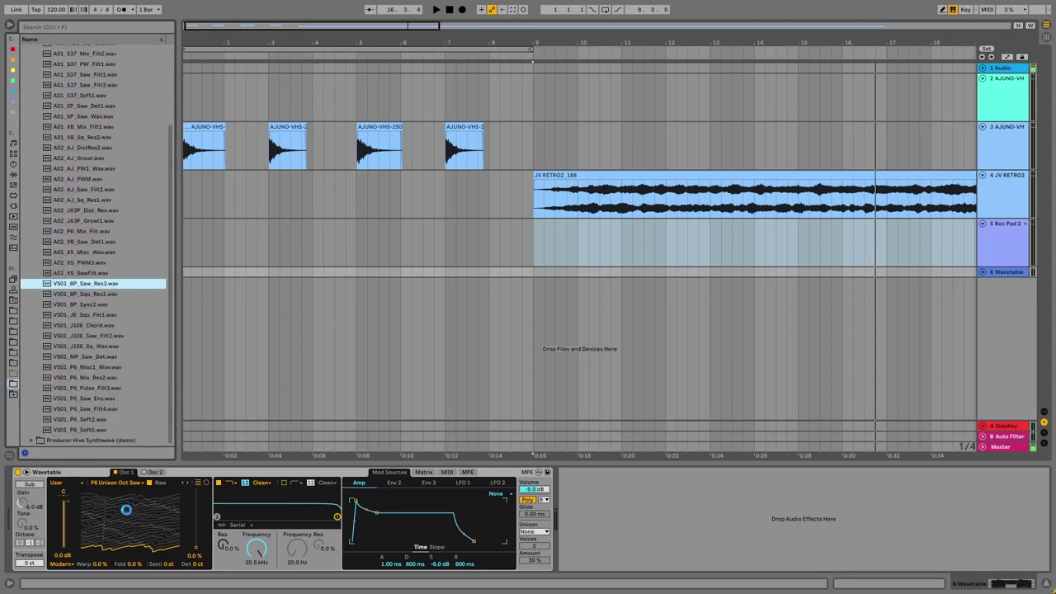
pyautogui.click(183, 483)
pyautogui.click(183, 483)
pyautogui.click(183, 484)
pyautogui.click(183, 484)
pyautogui.click(183, 483)
pyautogui.click(183, 483)
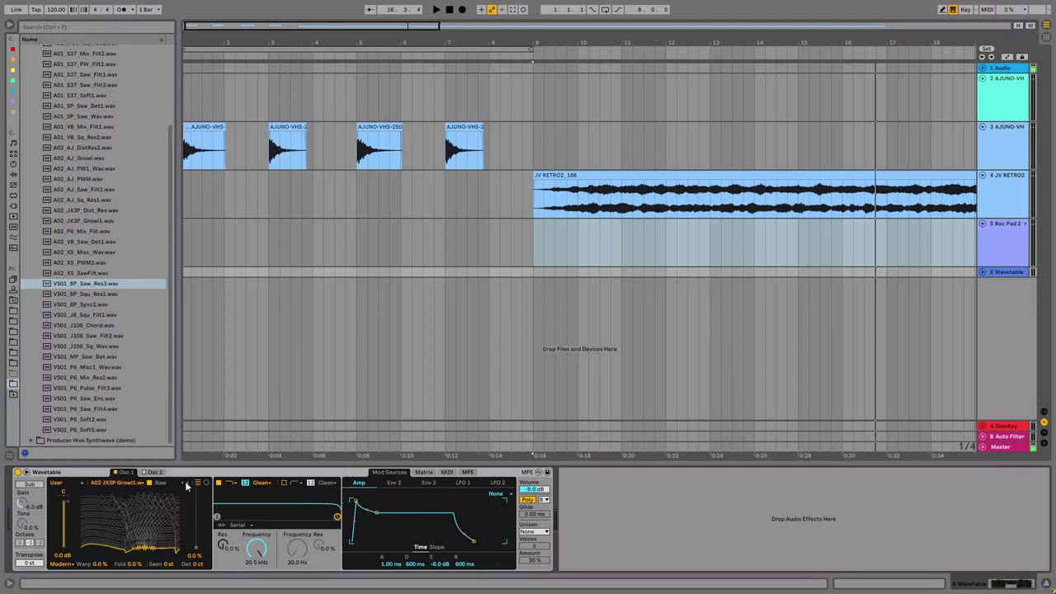
pyautogui.click(186, 483)
pyautogui.click(186, 484)
pyautogui.click(185, 484)
pyautogui.scroll(3, 165, 223)
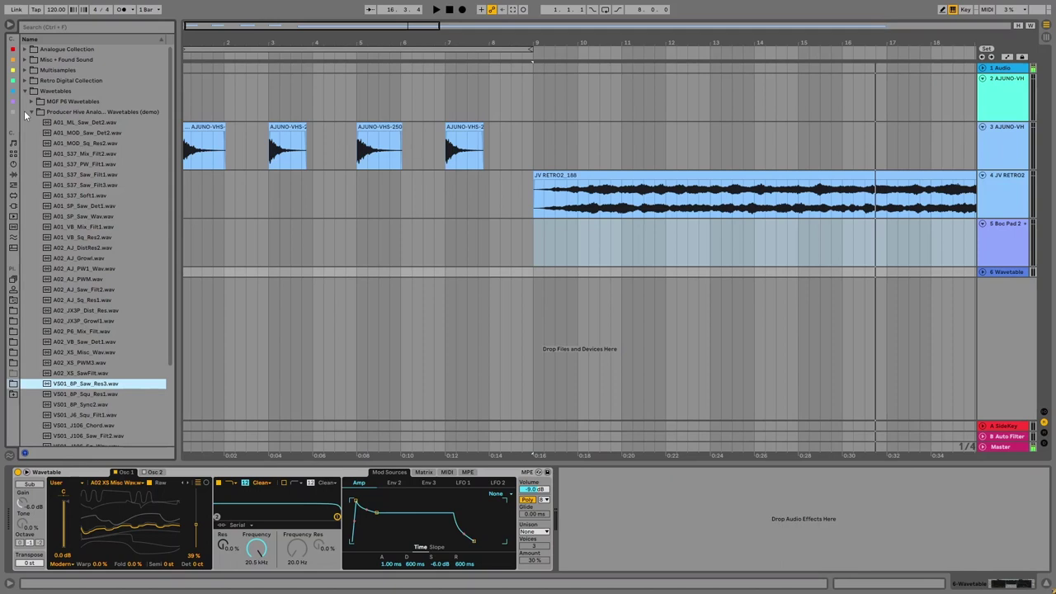
pyautogui.click(183, 484)
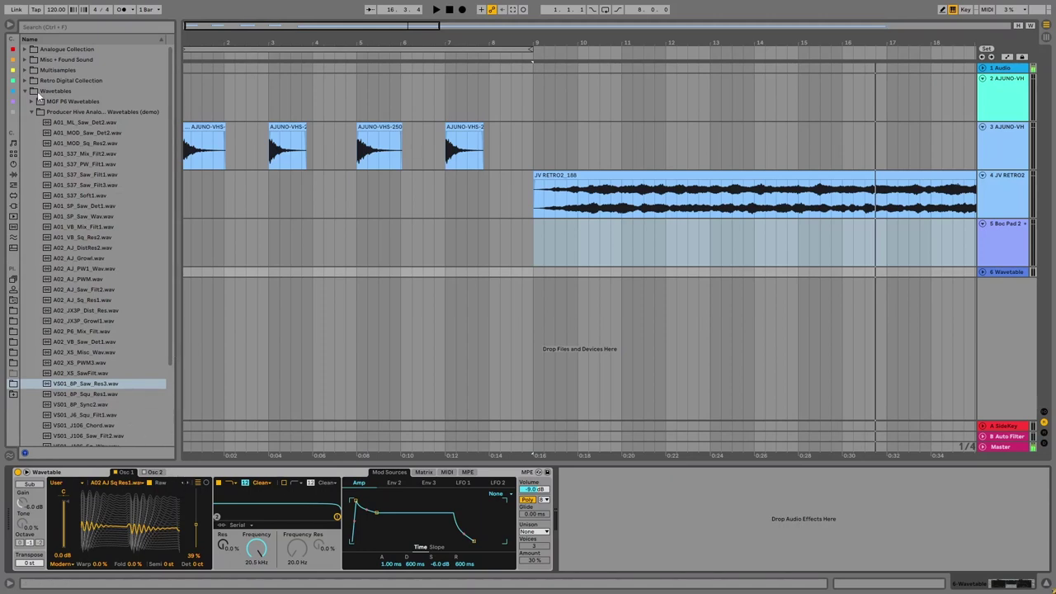
# Collapse and reopen the Producer Hive analog folder, then resize the browser panel
pyautogui.click(31, 113)
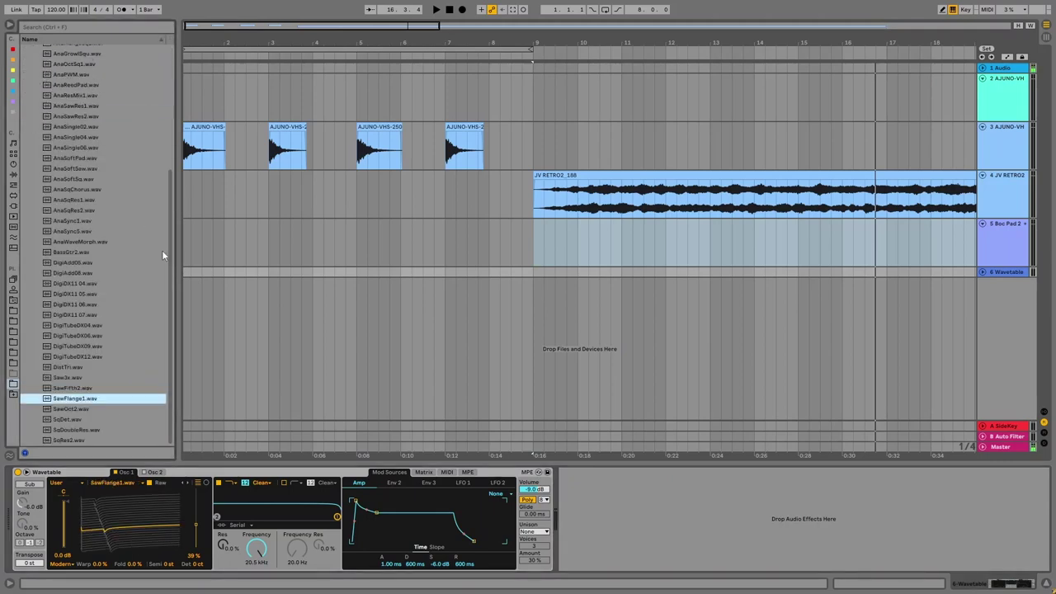
pyautogui.scroll(10, 170, 258)
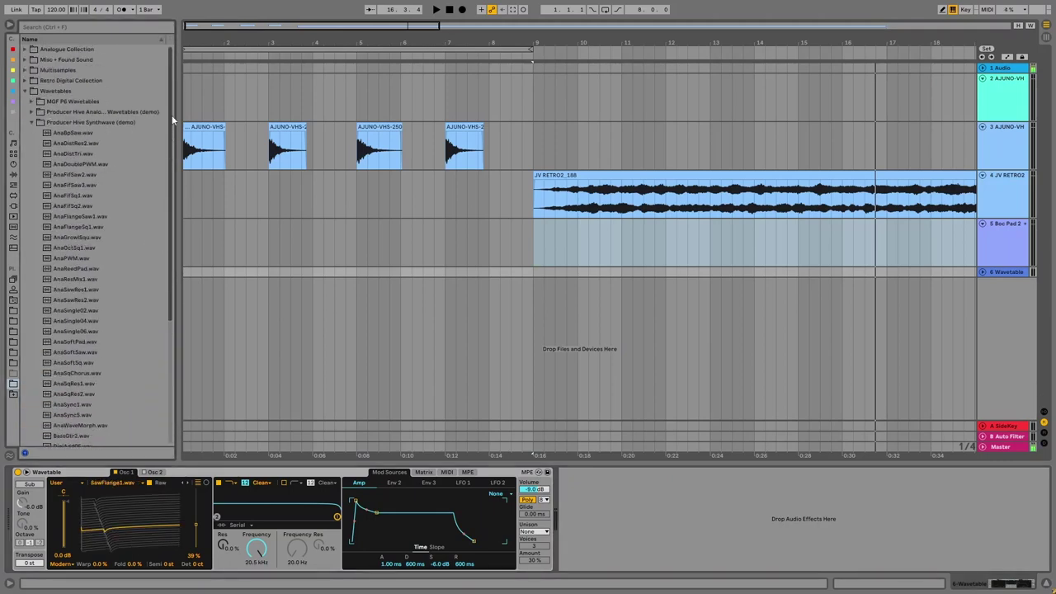
pyautogui.click(64, 113)
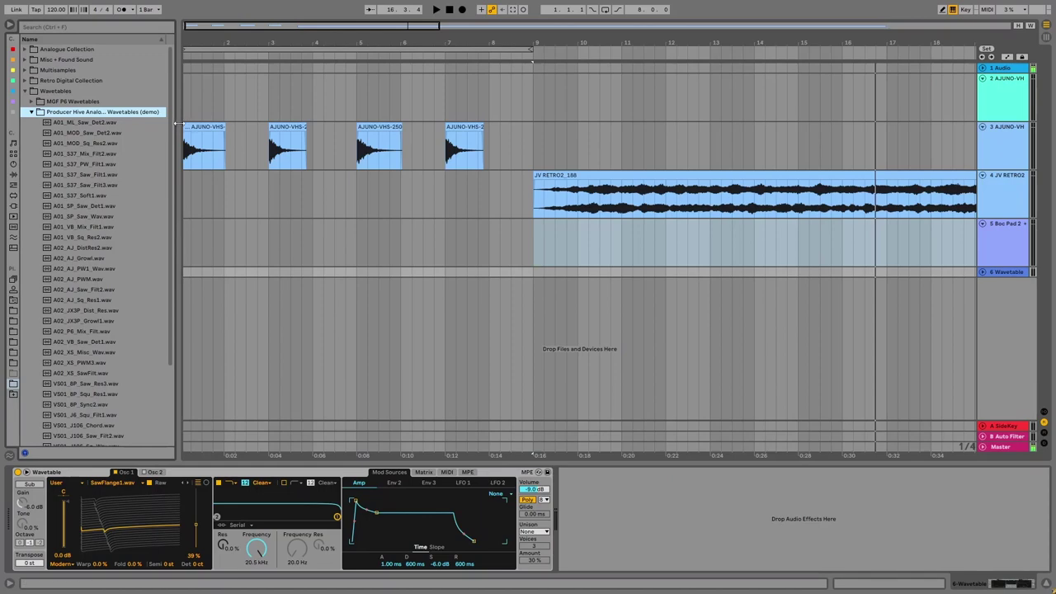
pyautogui.moveTo(170, 128); pyautogui.dragTo(181, 203)
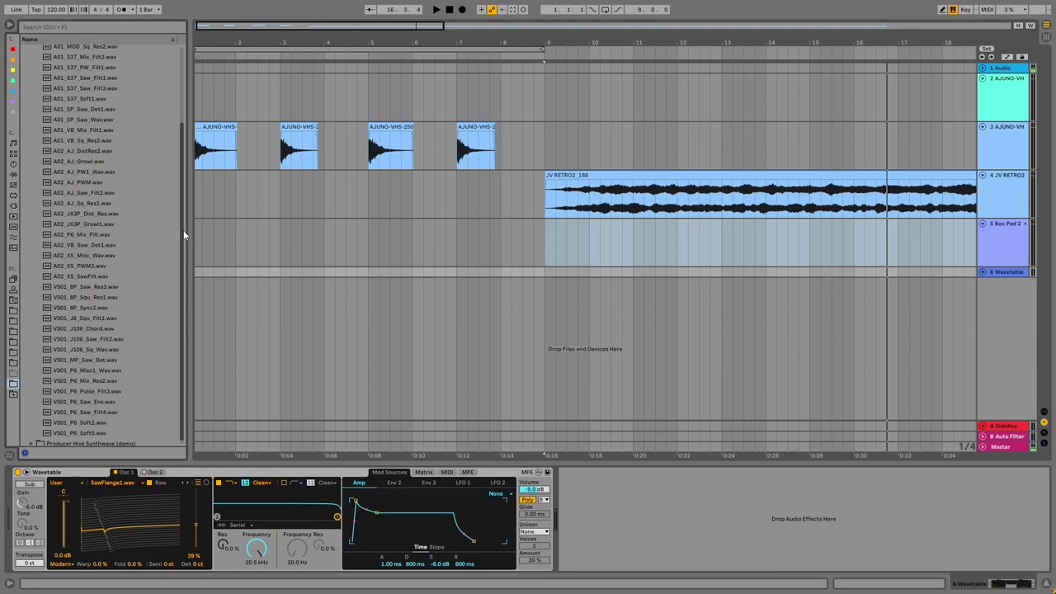
pyautogui.moveTo(187, 227); pyautogui.dragTo(162, 229)
pyautogui.scroll(5, 137, 130)
pyautogui.click(25, 92)
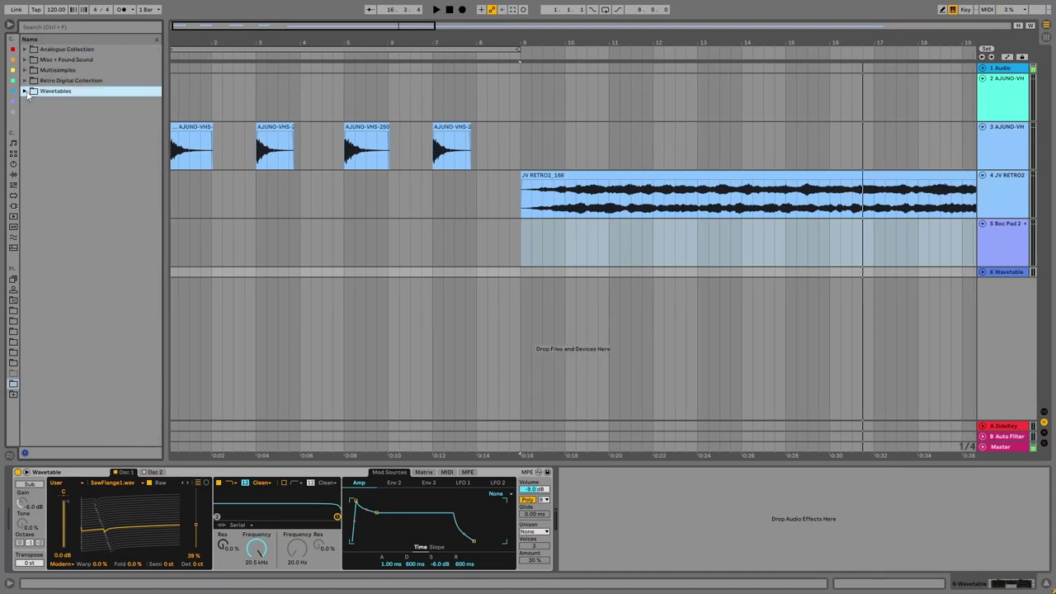